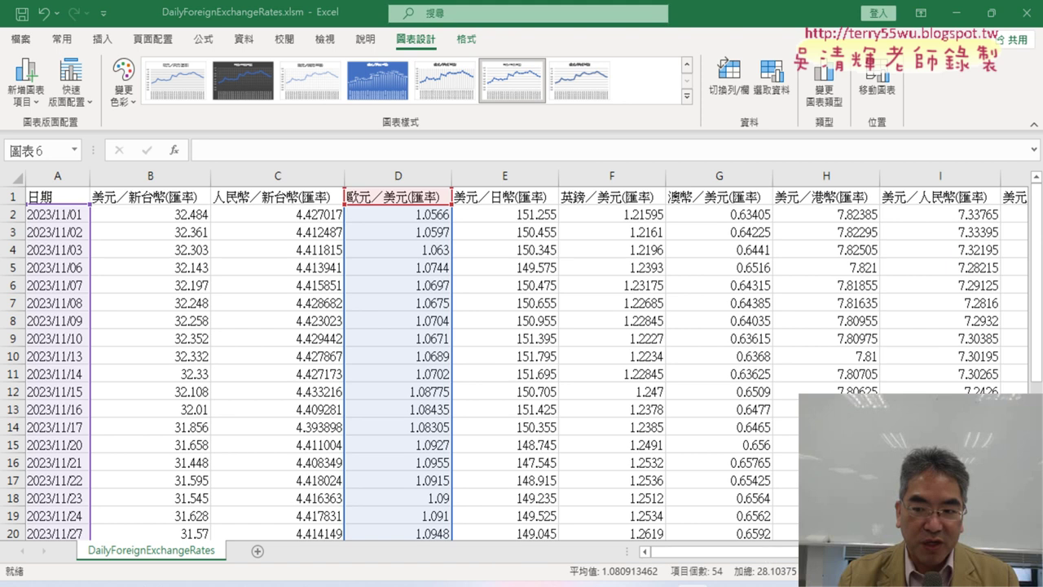
# Step: Scroll across the sheet and deselect the chart to return to the rate table
pyautogui.hscroll(2, 632, 227)
pyautogui.hscroll(3, 632, 227)
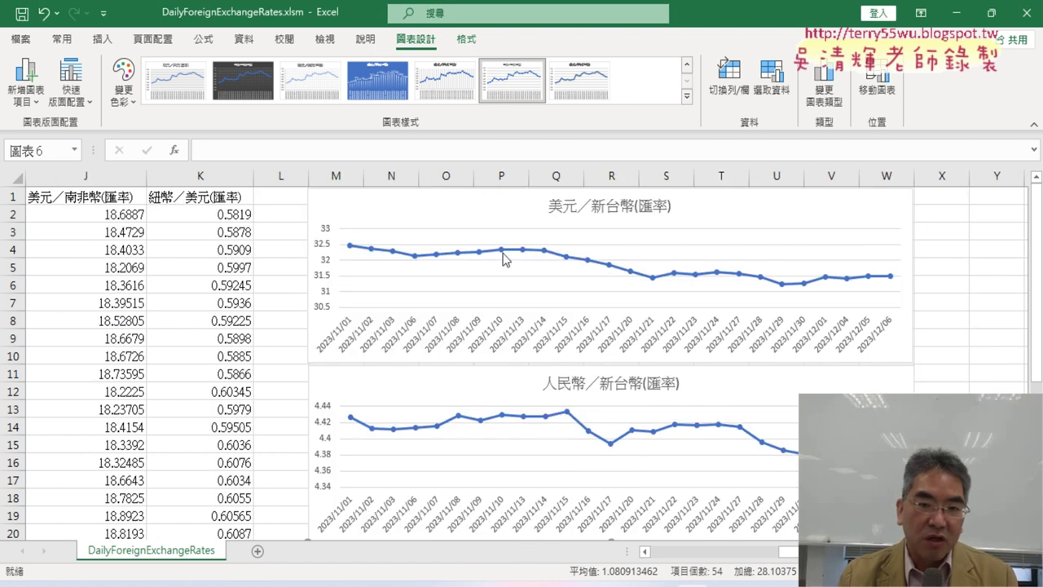
pyautogui.hscroll(-2, 774, 558)
pyautogui.moveTo(774, 554); pyautogui.dragTo(676, 554)
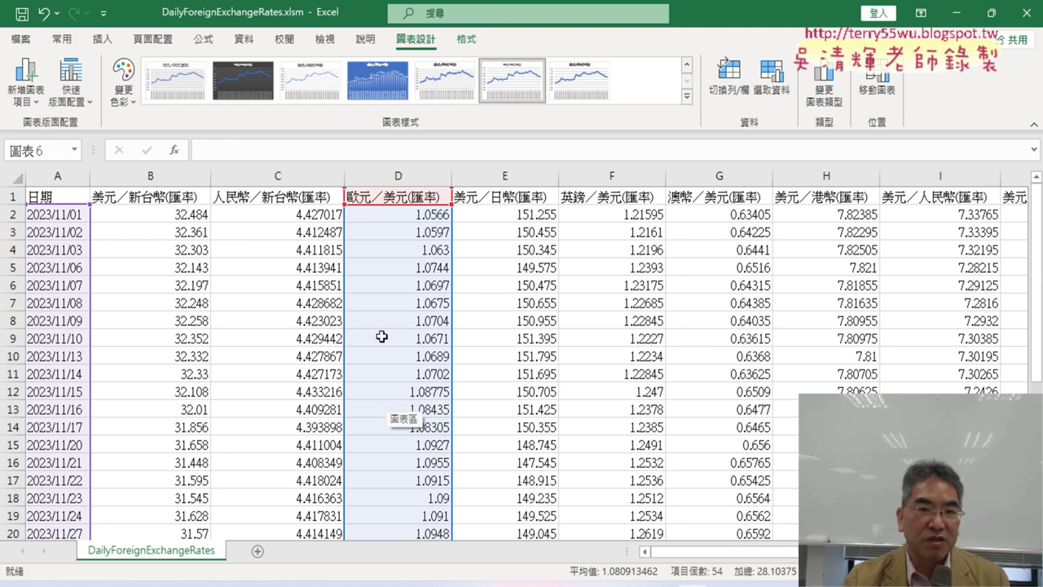
pyautogui.click(310, 267)
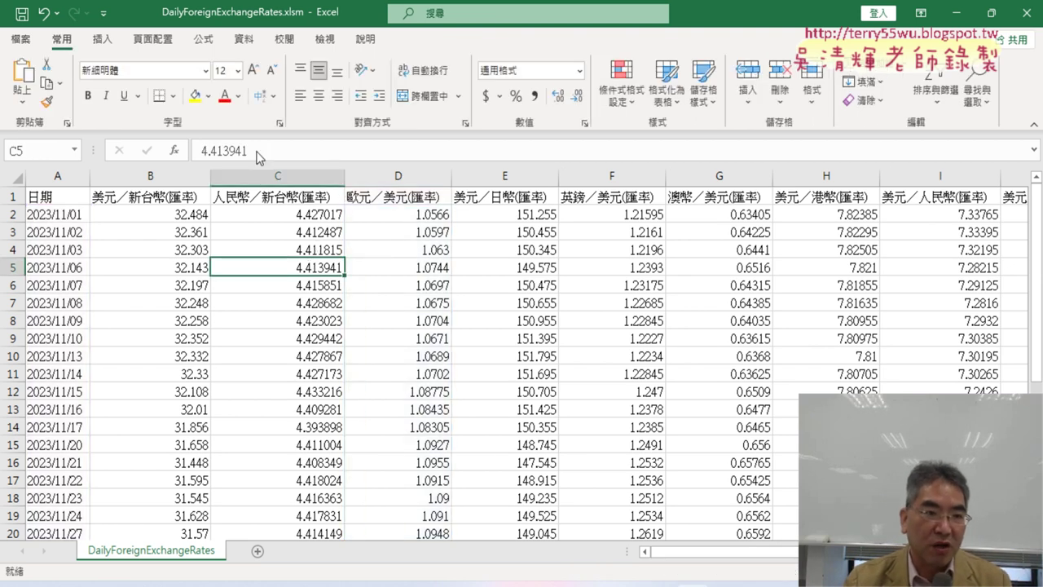
# Step: Enable the Developer (開發人員) tab through Customize Ribbon and show its macro tools
pyautogui.click(104, 13)
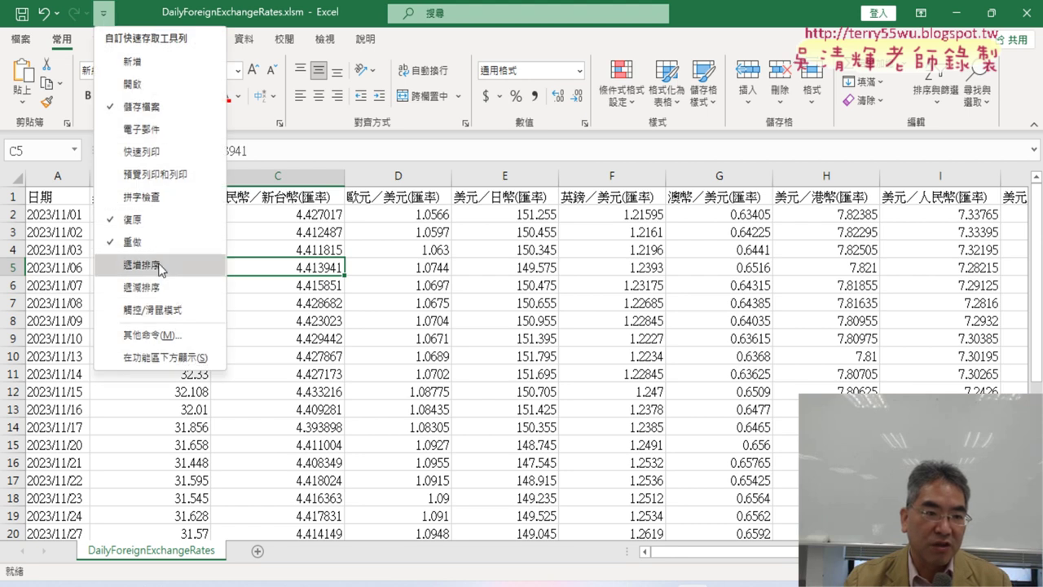
pyautogui.click(169, 335)
pyautogui.click(266, 234)
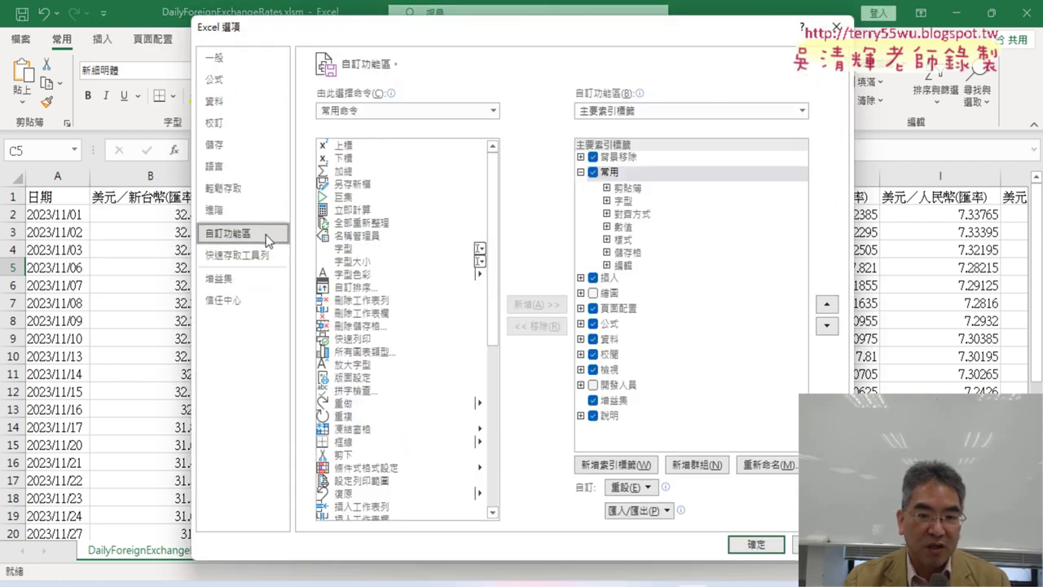
pyautogui.click(593, 384)
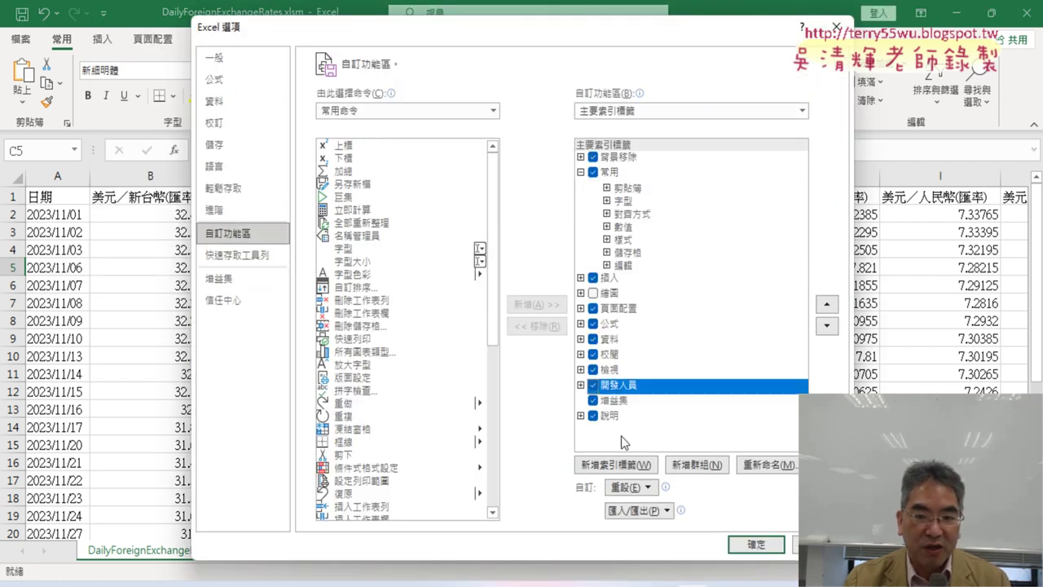
pyautogui.click(756, 545)
pyautogui.click(376, 41)
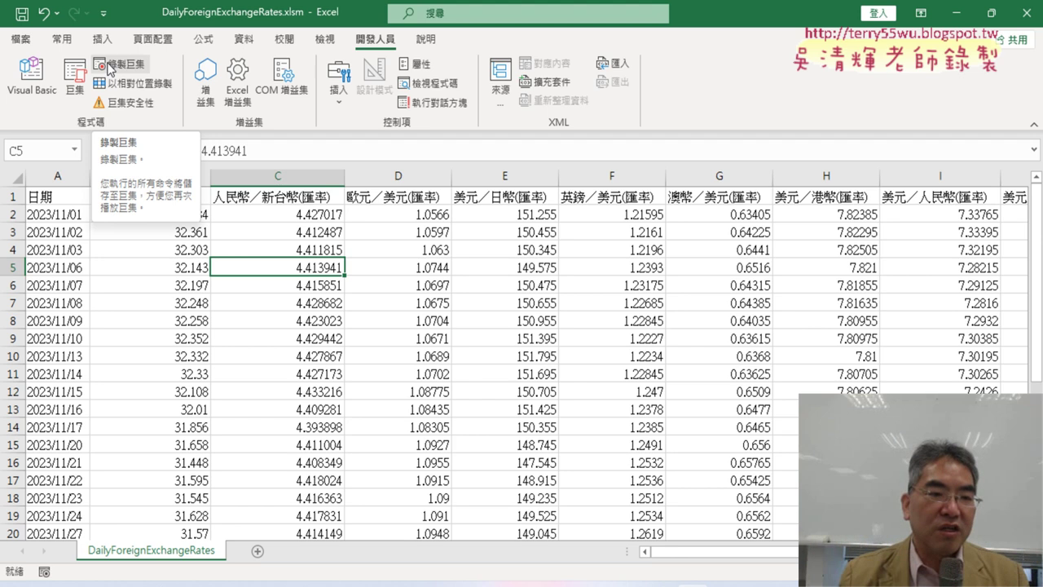
# Step: Select A1:B27, the 日期 dates and USD/TWD rates from 2023/11/01 to 2023/12/06
pyautogui.click(292, 318)
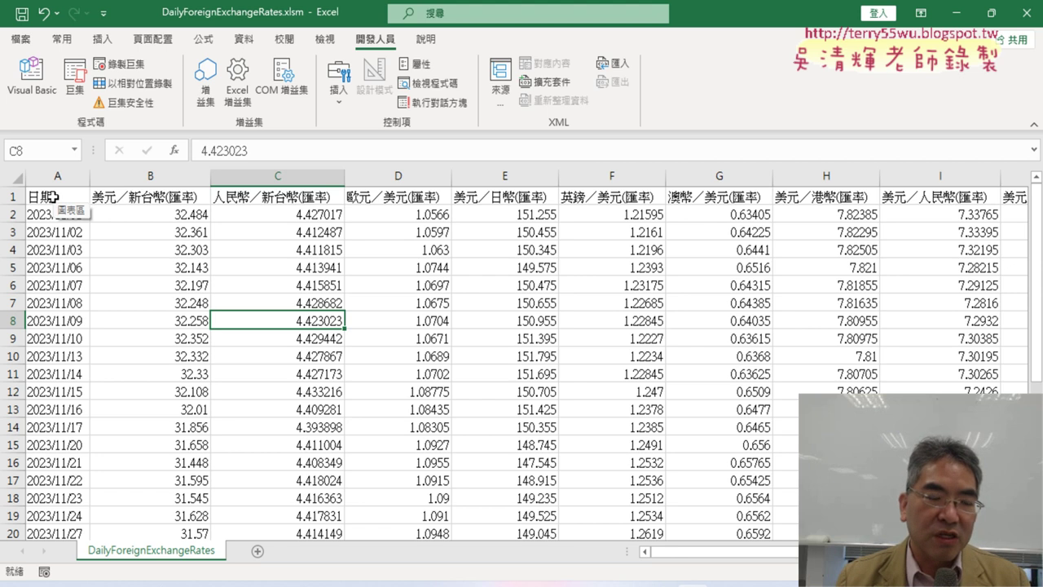
pyautogui.click(53, 196)
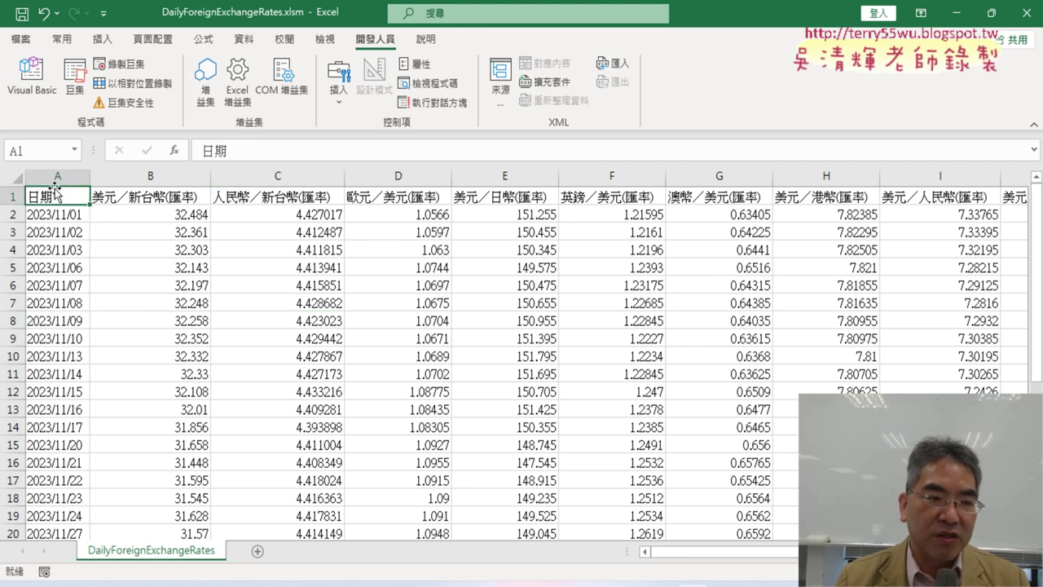
pyautogui.scroll(-4, 93, 279)
pyautogui.scroll(-2, 180, 342)
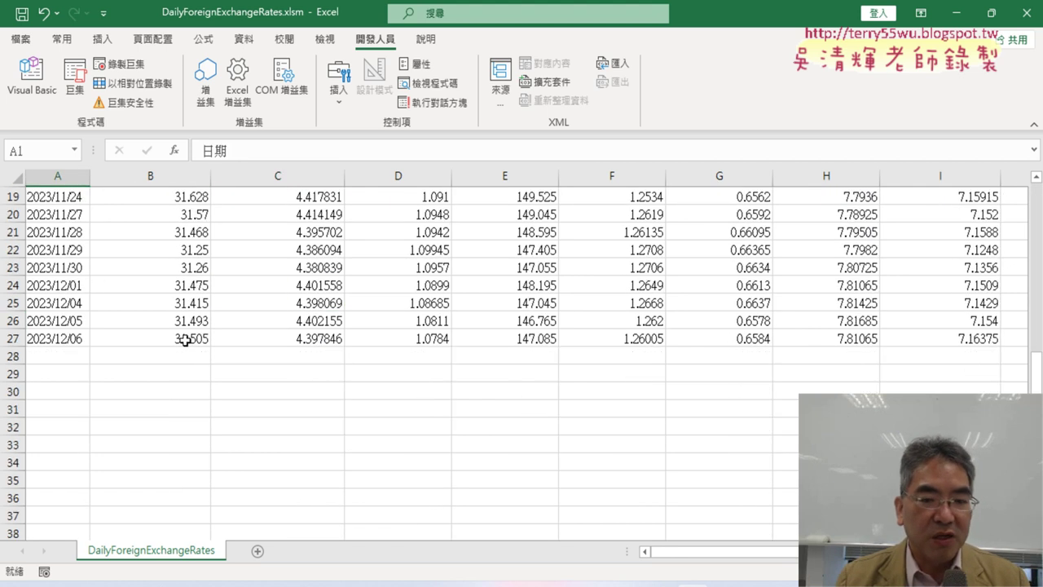
pyautogui.keyDown('shift'); pyautogui.click(185, 340); pyautogui.keyUp('shift')
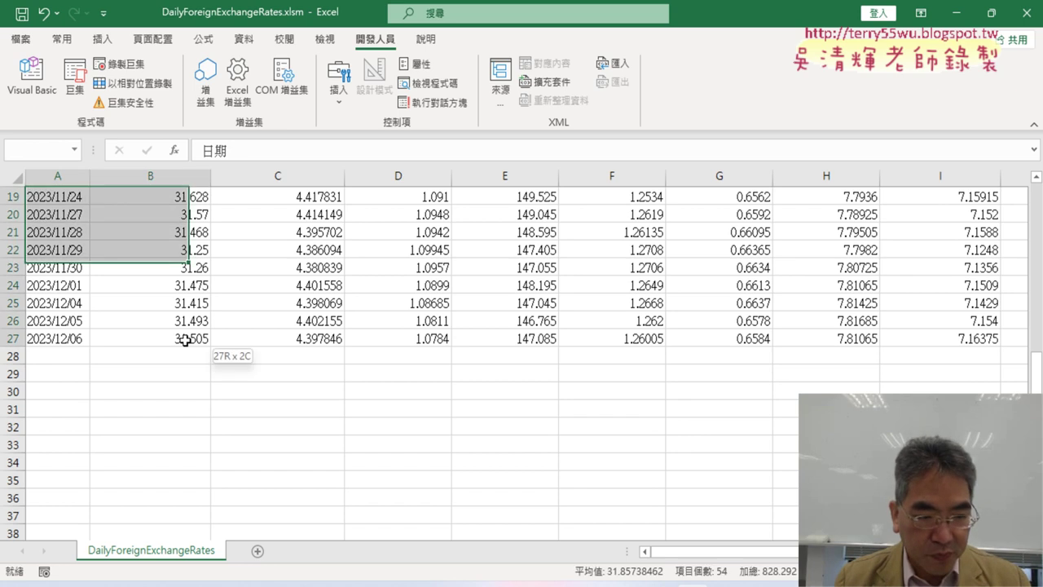
pyautogui.scroll(3, 186, 339)
pyautogui.scroll(3, 187, 337)
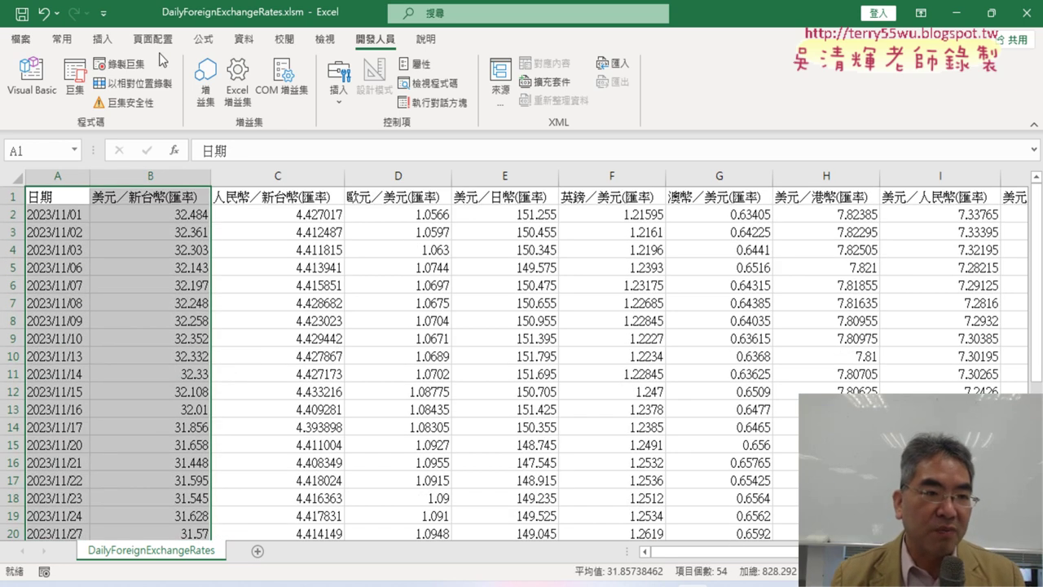
# Step: Start recording macro 美元折線圖 in This Workbook, after briefly annotating the data columns in red
pyautogui.click(121, 64)
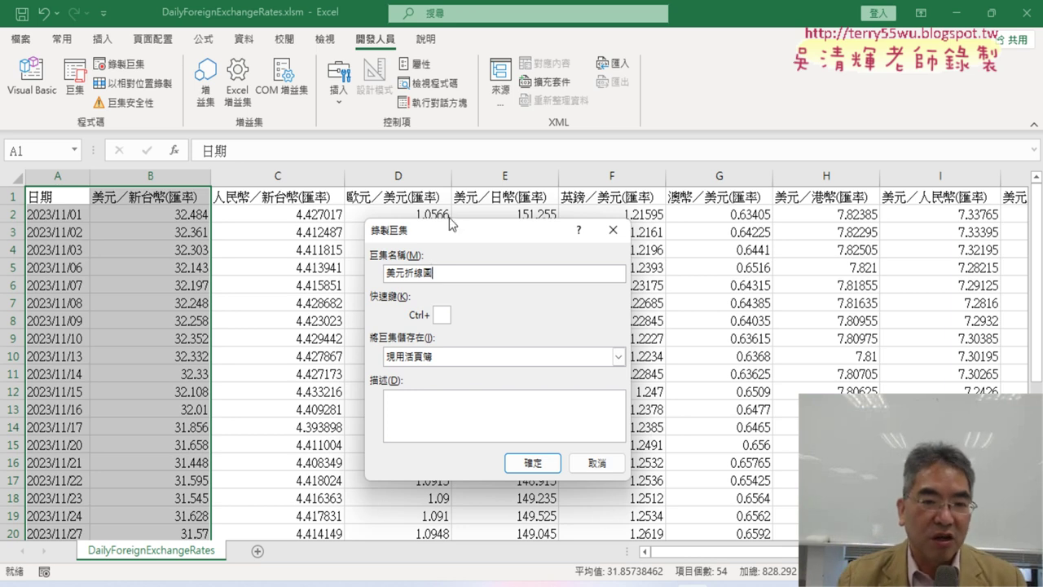
pyautogui.moveTo(449, 223); pyautogui.dragTo(374, 206)
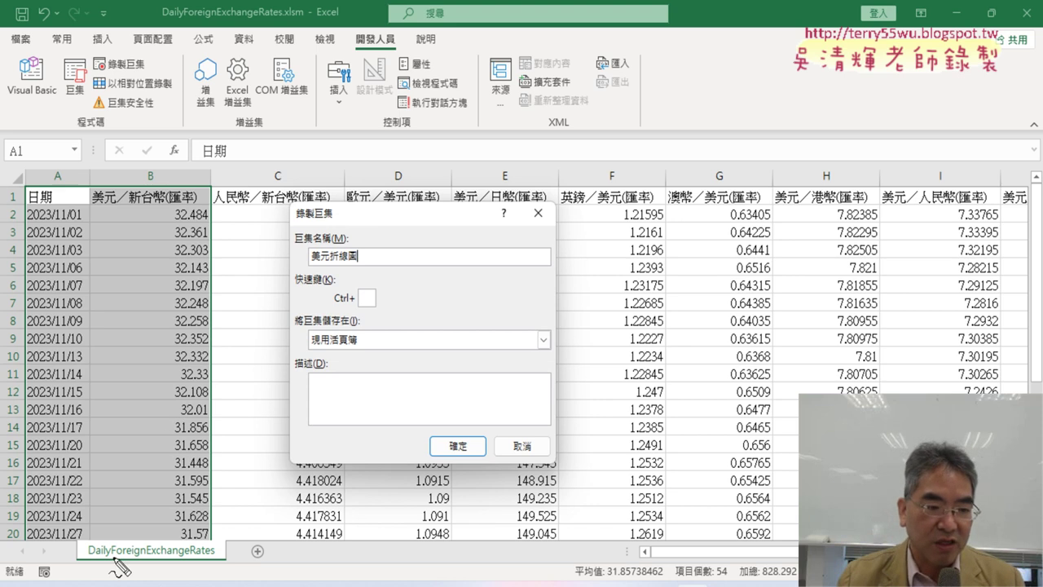
pyautogui.moveTo(65, 522)
pyautogui.mouseDown()
pyautogui.moveTo(12, 281)
pyautogui.moveTo(67, 538)
pyautogui.mouseUp()
pyautogui.moveTo(114, 274); pyautogui.dragTo(117, 383)
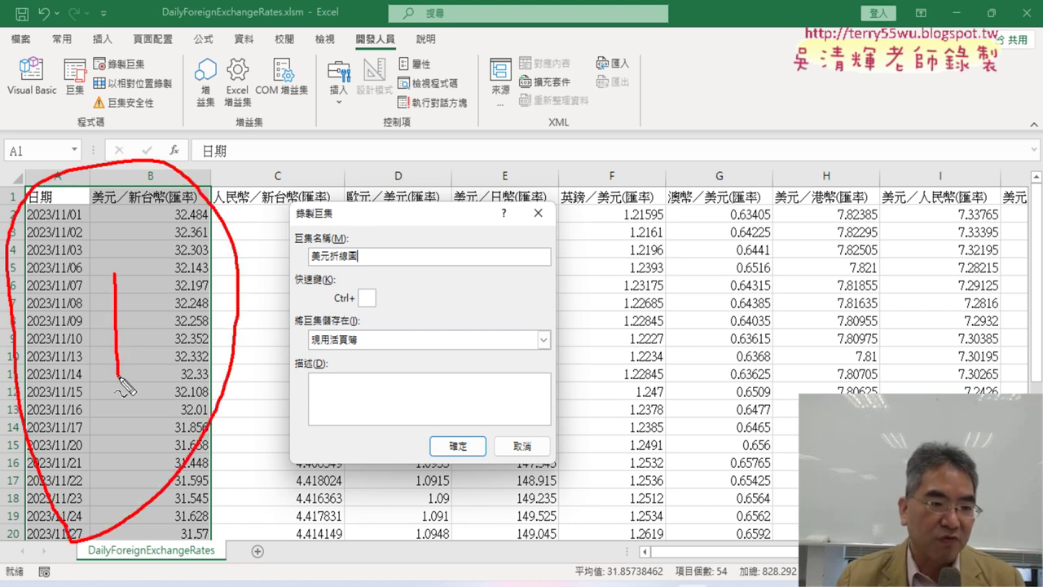
pyautogui.moveTo(397, 51); pyautogui.dragTo(403, 39)
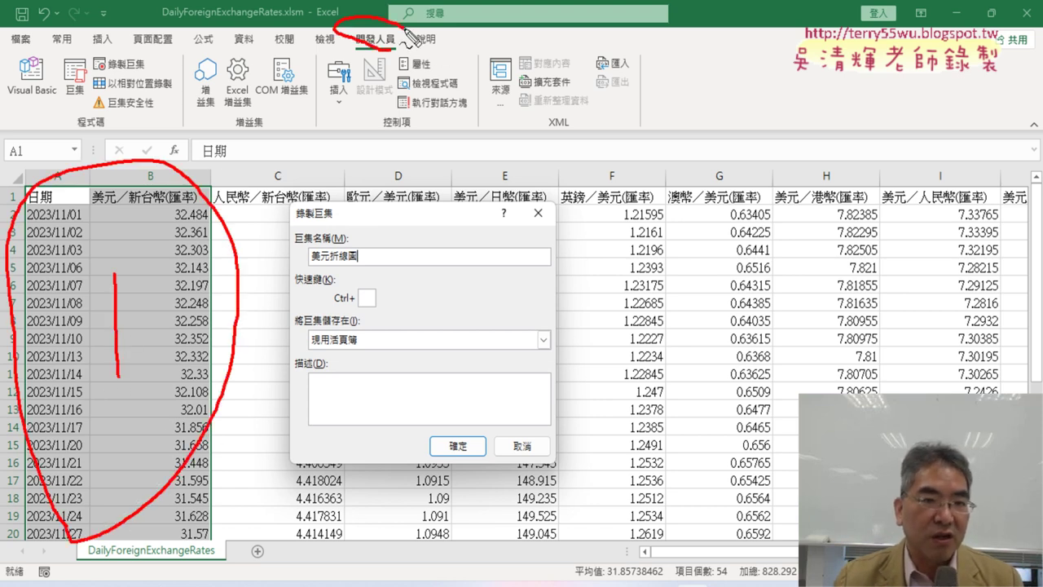
pyautogui.moveTo(130, 77); pyautogui.dragTo(150, 59)
pyautogui.moveTo(368, 243); pyautogui.dragTo(438, 271)
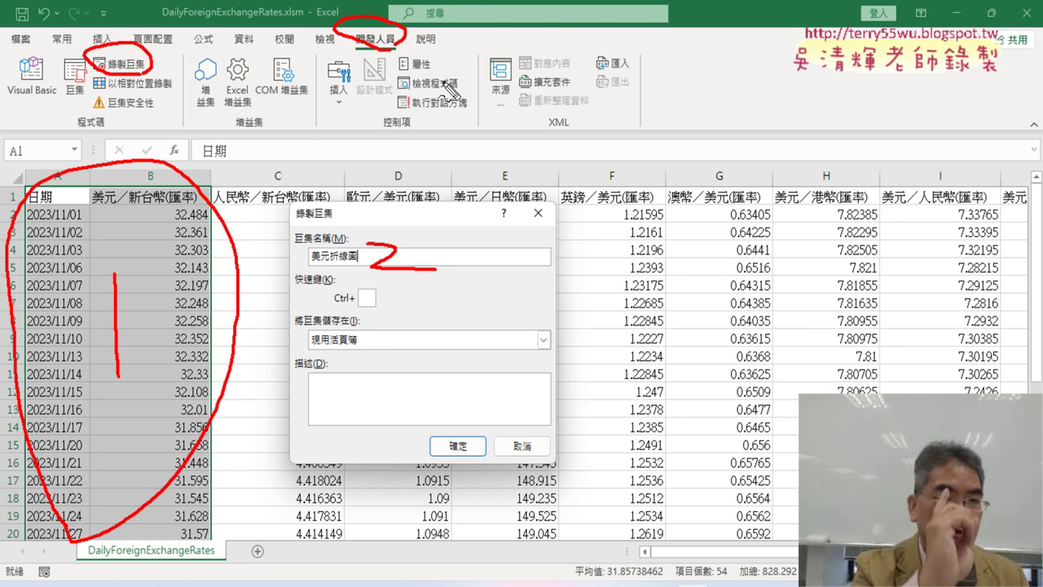
pyautogui.press('Escape')
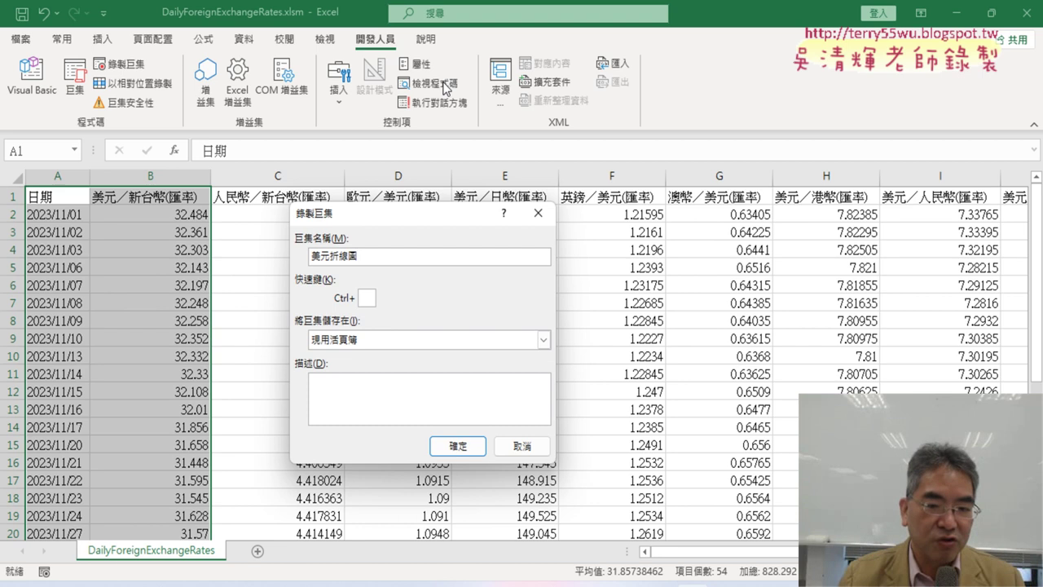
pyautogui.click(463, 447)
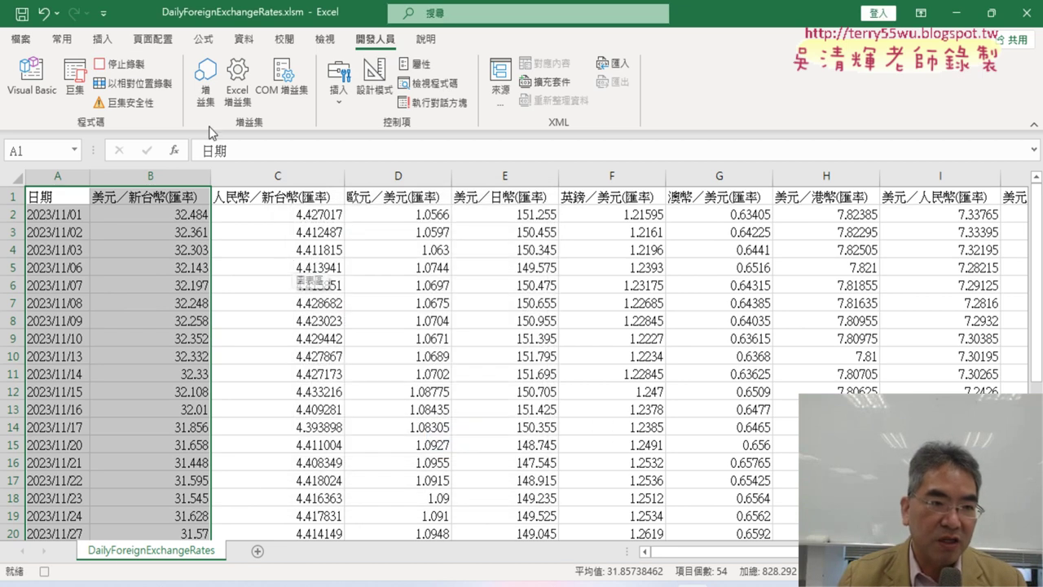
# Step: Insert a Line with Markers chart of the selected USD/TWD rates
pyautogui.click(99, 46)
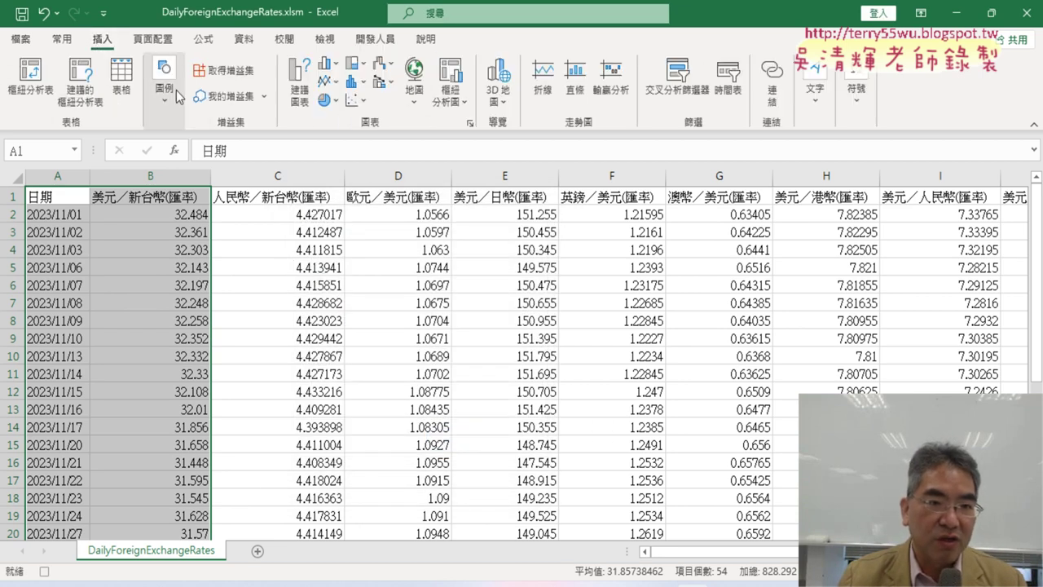
pyautogui.click(326, 82)
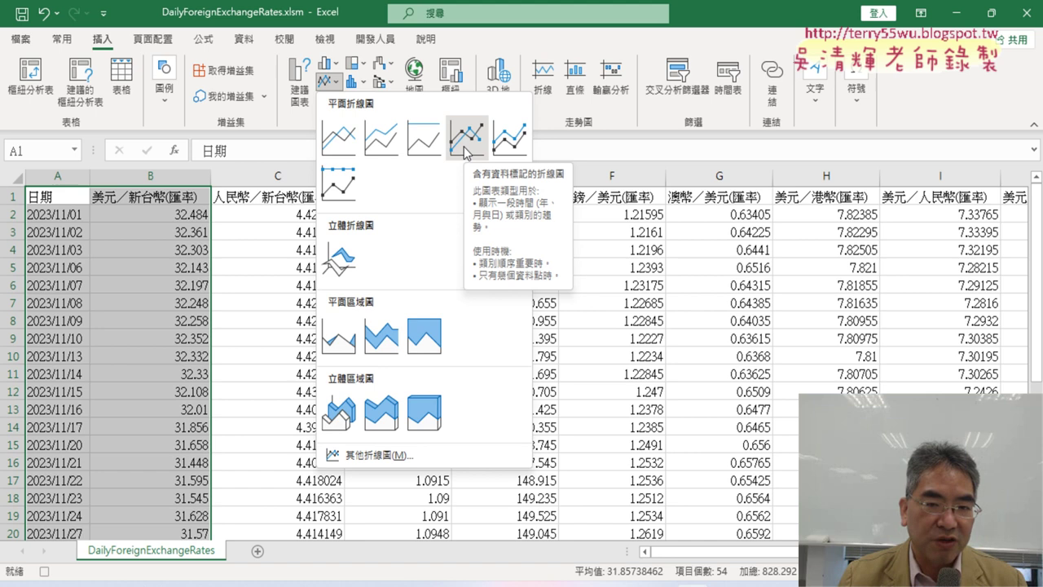
pyautogui.click(466, 152)
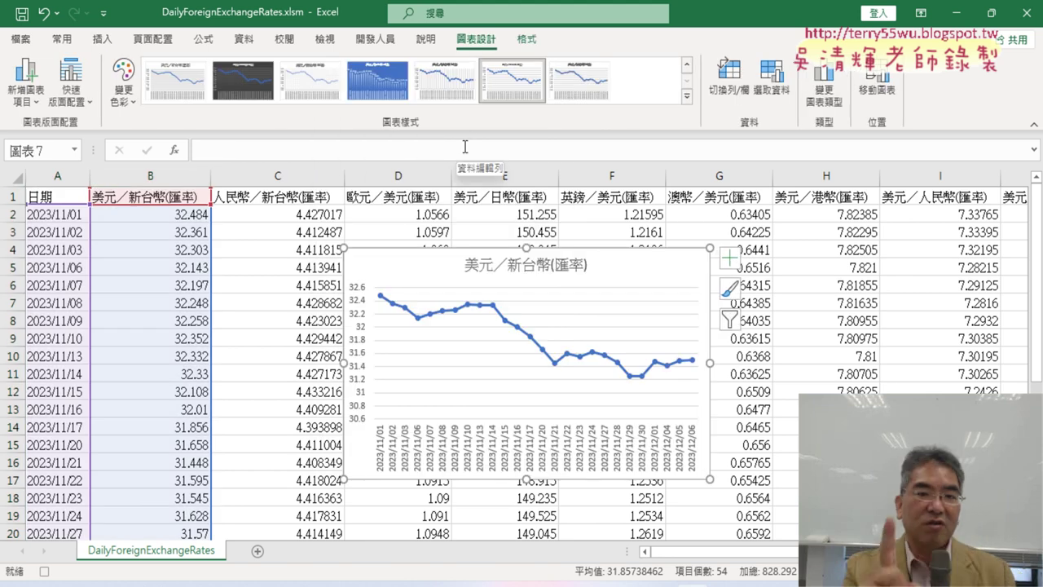
# Step: Stop the macro recording and delete the newly inserted chart
pyautogui.click(377, 39)
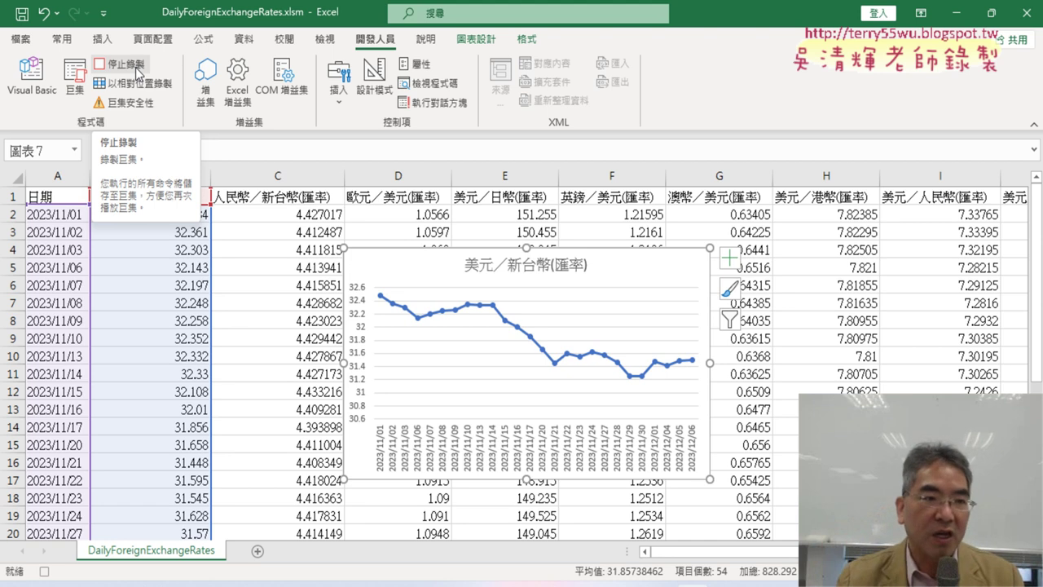
pyautogui.click(137, 68)
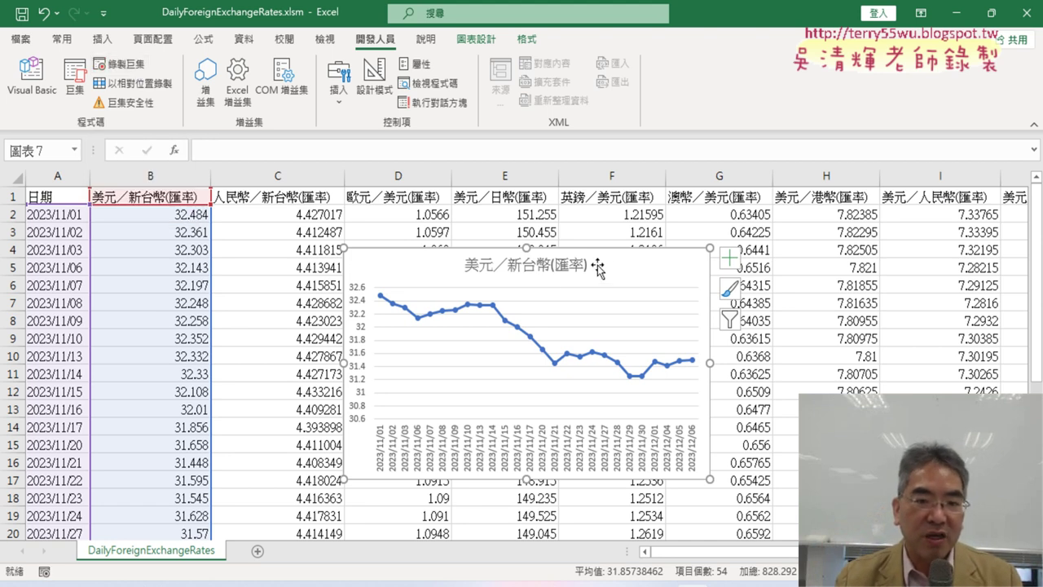
pyautogui.press('Delete')
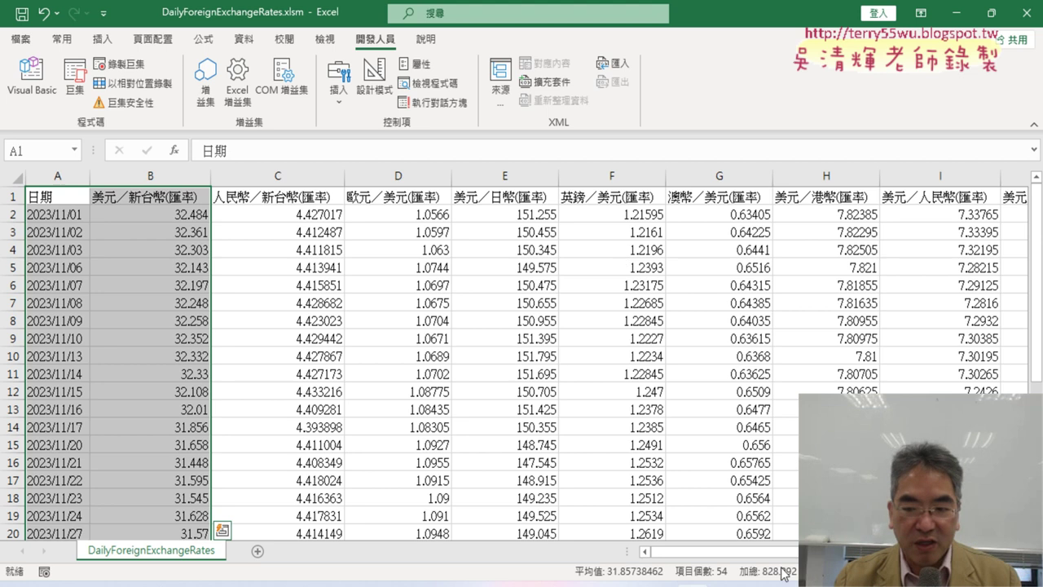
# Step: Look over the existing rate charts on the sheet, then switch to the Chrome browser
pyautogui.moveTo(794, 552); pyautogui.dragTo(807, 552)
pyautogui.scroll(-2, 489, 367)
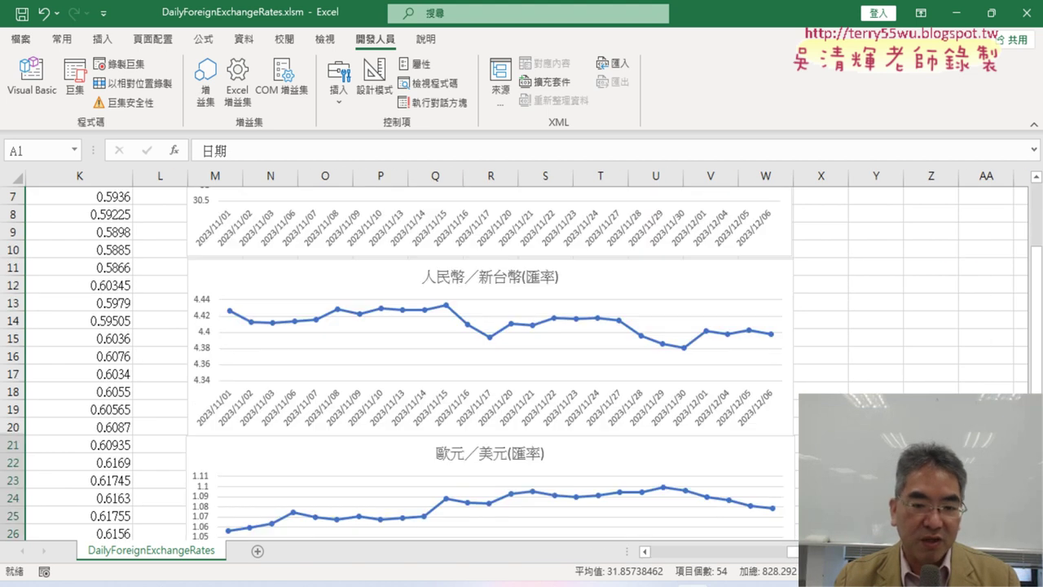
pyautogui.scroll(2, 488, 367)
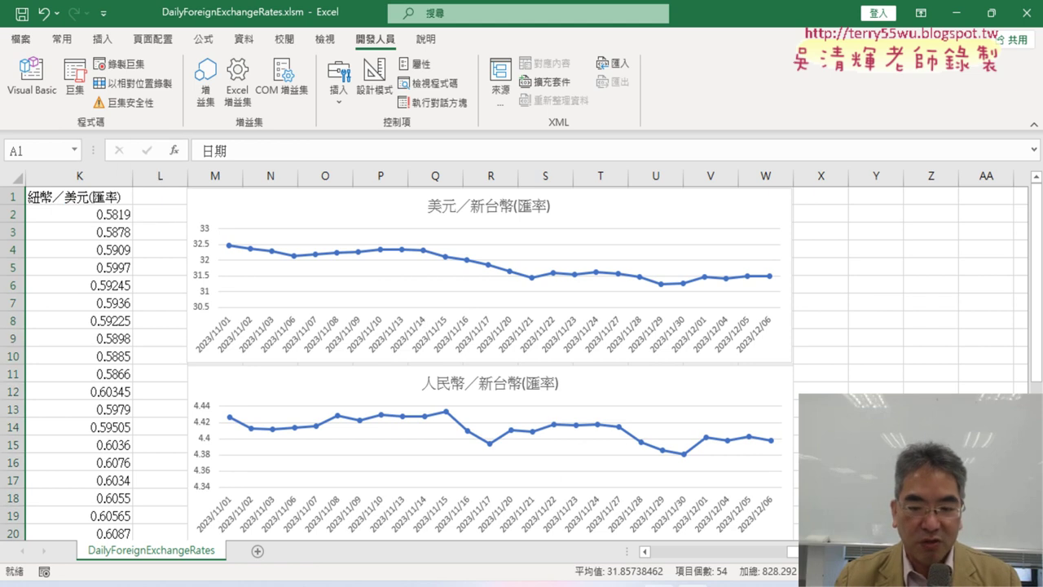
pyautogui.click(652, 571)
# Step: Switch to the Google Docs lesson notes tab in the browser
pyautogui.click(255, 14)
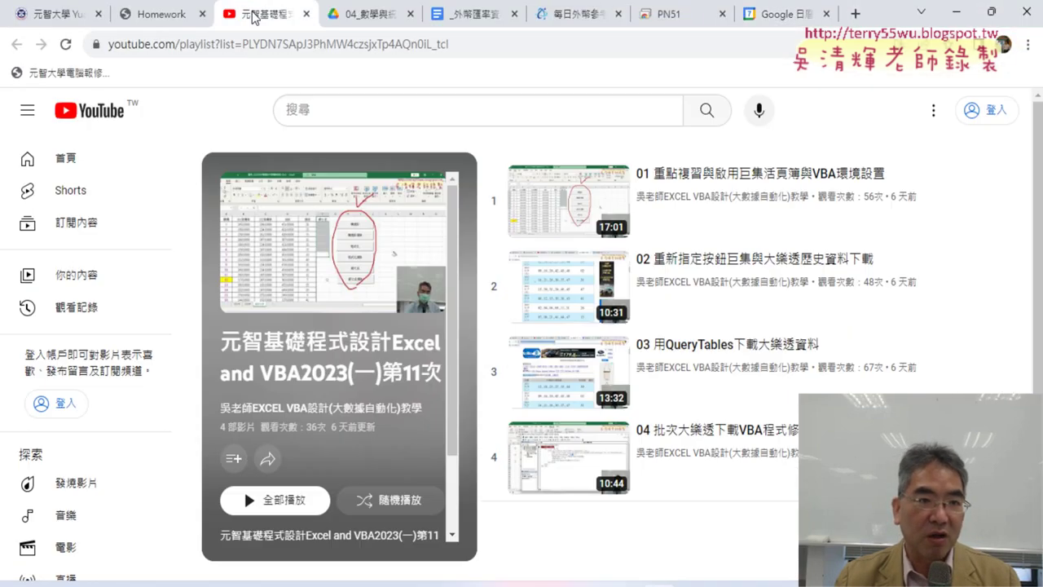
pyautogui.click(163, 14)
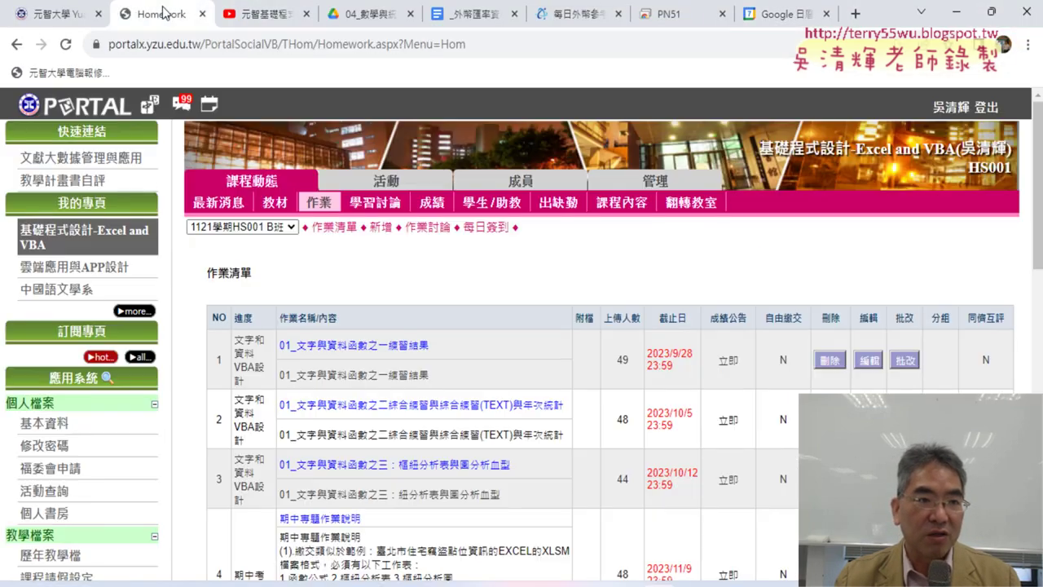
pyautogui.click(471, 14)
# Step: Scroll the notes until Sub 刪圖() below Sub 全部折線圖() is in view
pyautogui.scroll(-1, 510, 383)
pyautogui.scroll(-5, 509, 385)
pyautogui.scroll(-1, 509, 384)
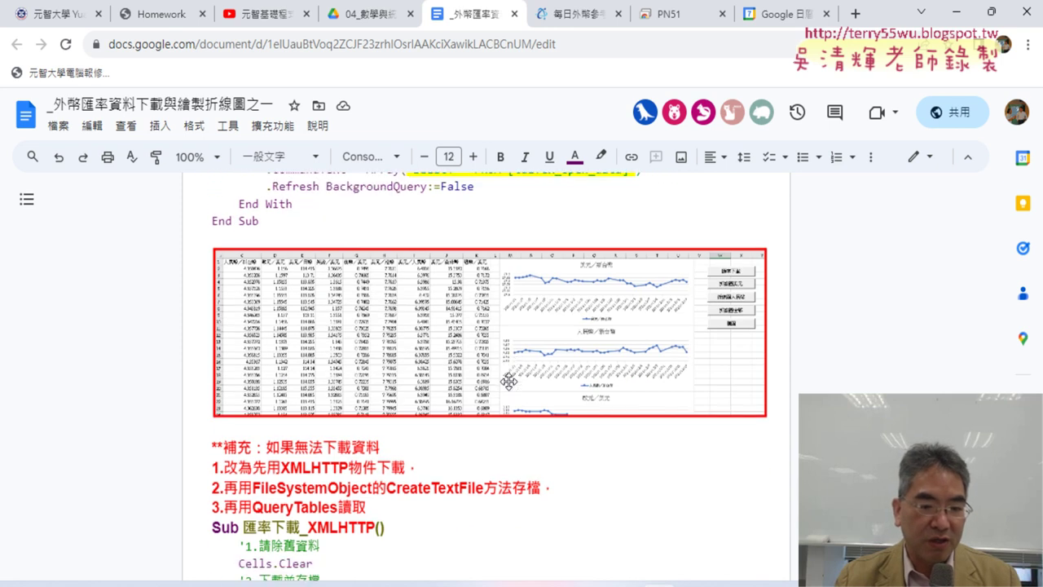
pyautogui.scroll(-2, 509, 384)
pyautogui.scroll(-4, 509, 385)
pyautogui.scroll(-3, 509, 389)
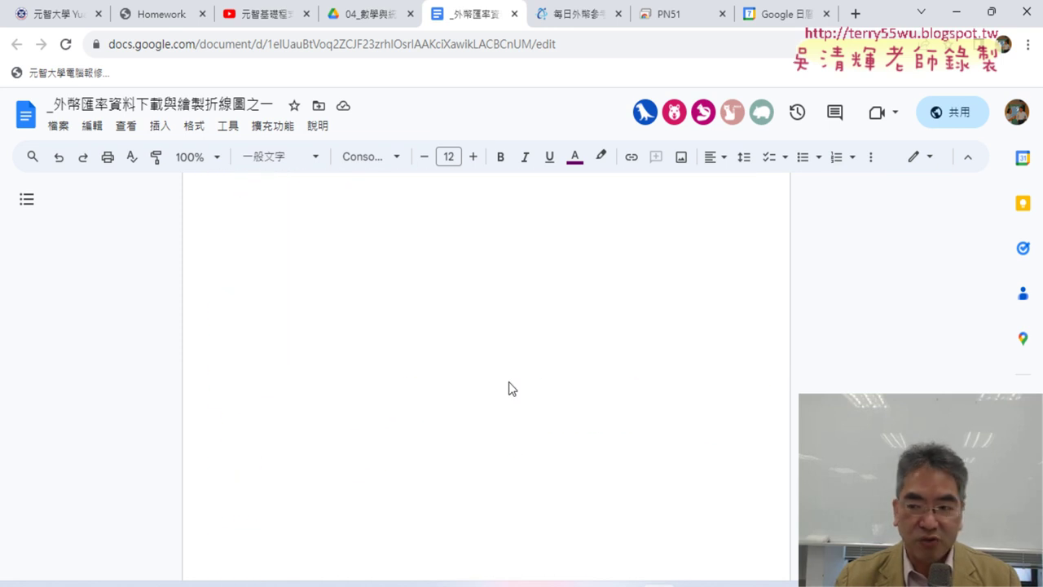
pyautogui.scroll(6, 509, 389)
pyautogui.scroll(8, 508, 389)
pyautogui.scroll(-8, 508, 382)
pyautogui.scroll(-5, 508, 382)
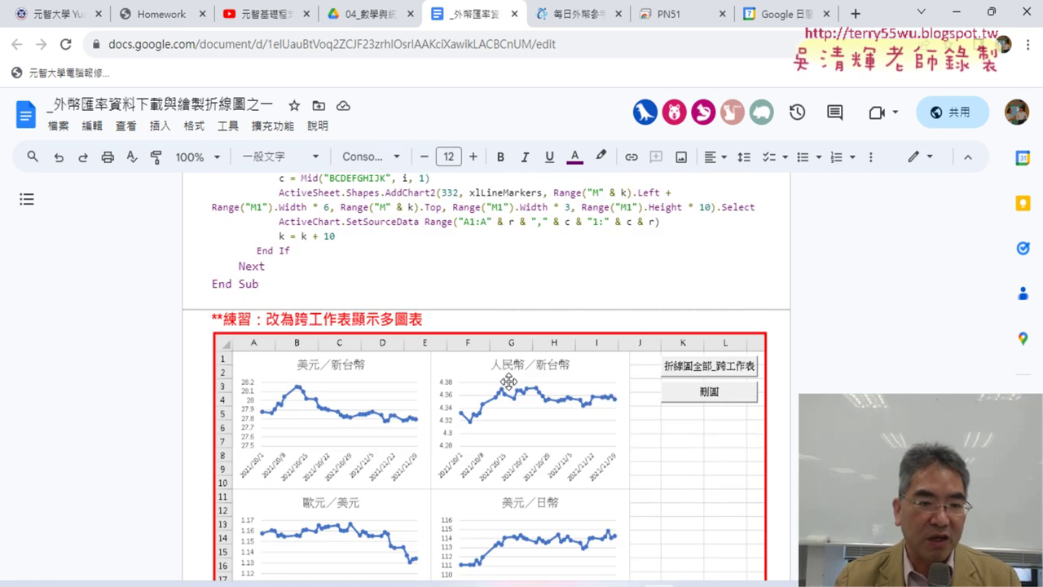
pyautogui.scroll(-8, 508, 381)
pyautogui.scroll(4, 510, 381)
pyautogui.scroll(5, 510, 382)
pyautogui.scroll(5, 509, 381)
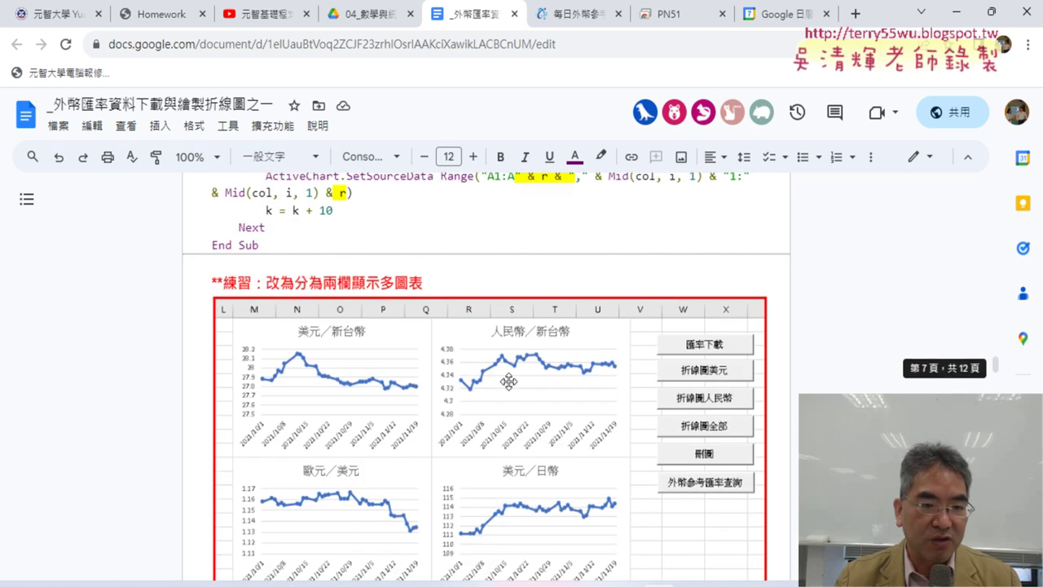
pyautogui.scroll(3, 509, 381)
pyautogui.scroll(3, 509, 382)
pyautogui.scroll(5, 509, 382)
pyautogui.scroll(2, 510, 381)
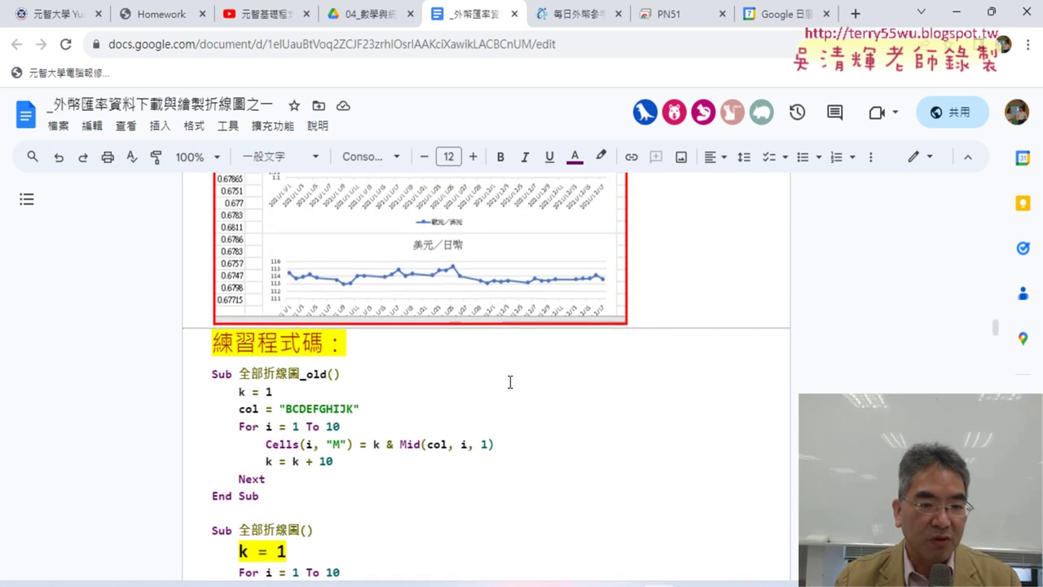
pyautogui.scroll(5, 510, 381)
pyautogui.scroll(5, 509, 382)
pyautogui.scroll(5, 509, 381)
pyautogui.scroll(3, 509, 381)
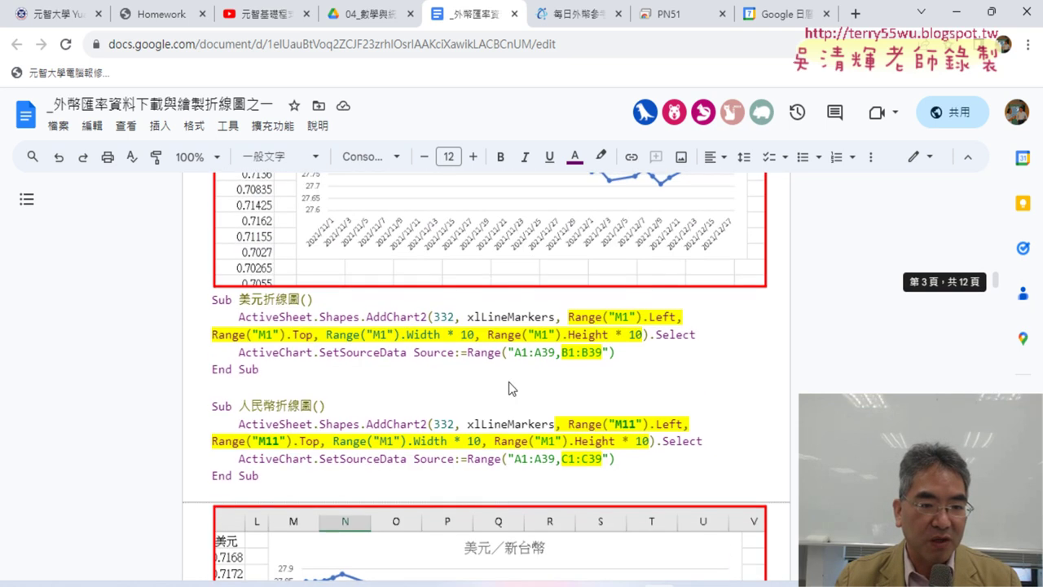
pyautogui.scroll(5, 509, 382)
pyautogui.scroll(2, 509, 381)
pyautogui.scroll(-5, 510, 388)
pyautogui.scroll(-5, 511, 382)
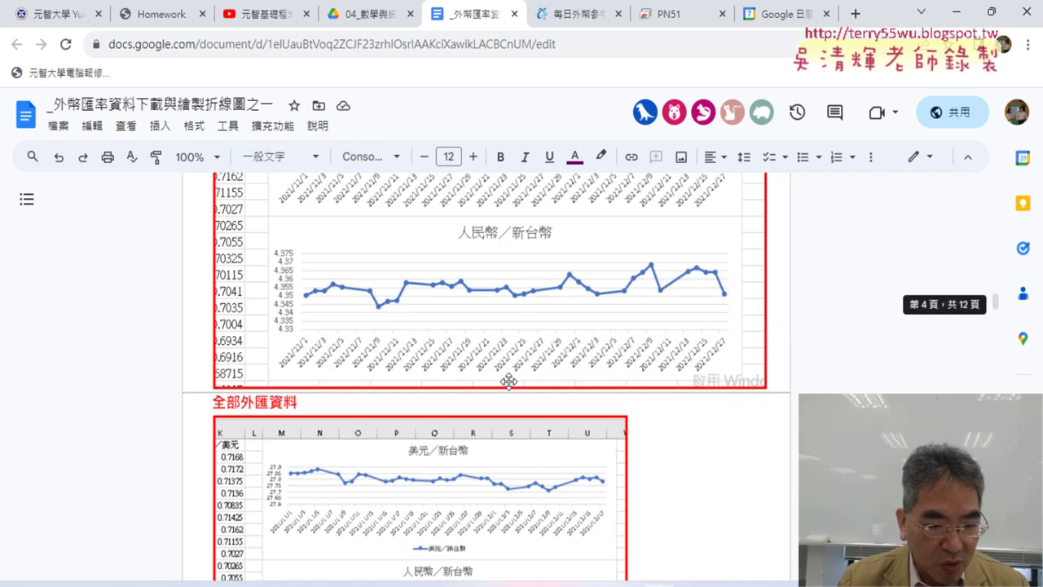
pyautogui.scroll(-5, 510, 382)
pyautogui.scroll(-4, 510, 383)
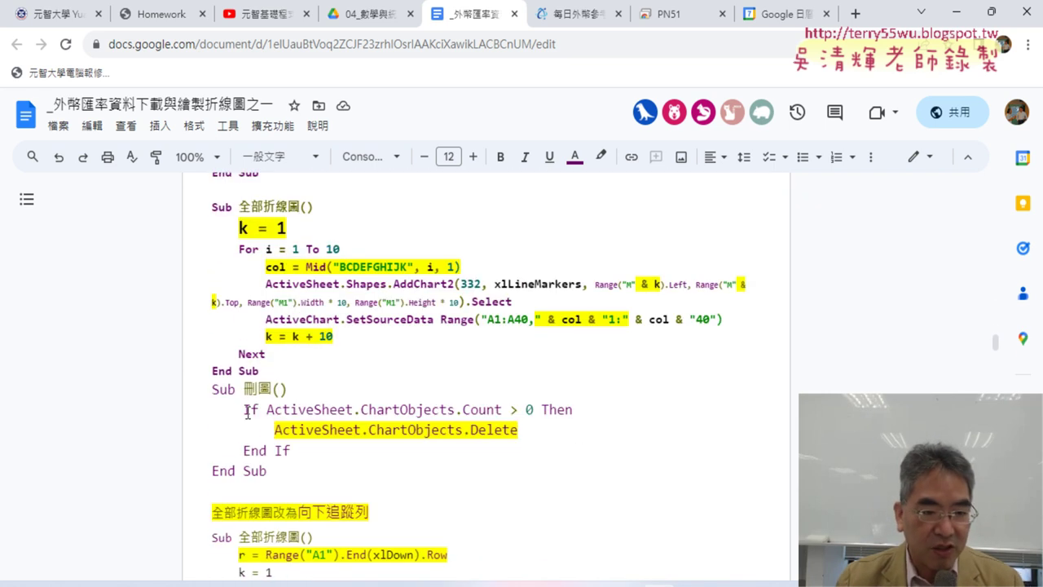
# Step: Copy the complete Sub 刪圖() macro code and return to the Excel workbook
pyautogui.moveTo(213, 390); pyautogui.dragTo(296, 395)
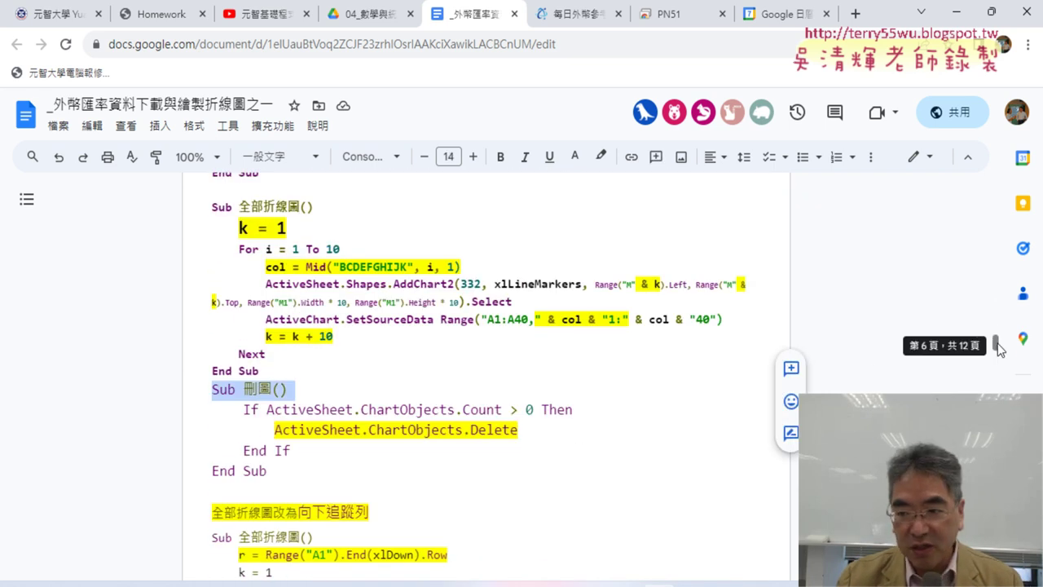
pyautogui.keyDown('shift'); pyautogui.click(297, 468); pyautogui.keyUp('shift')
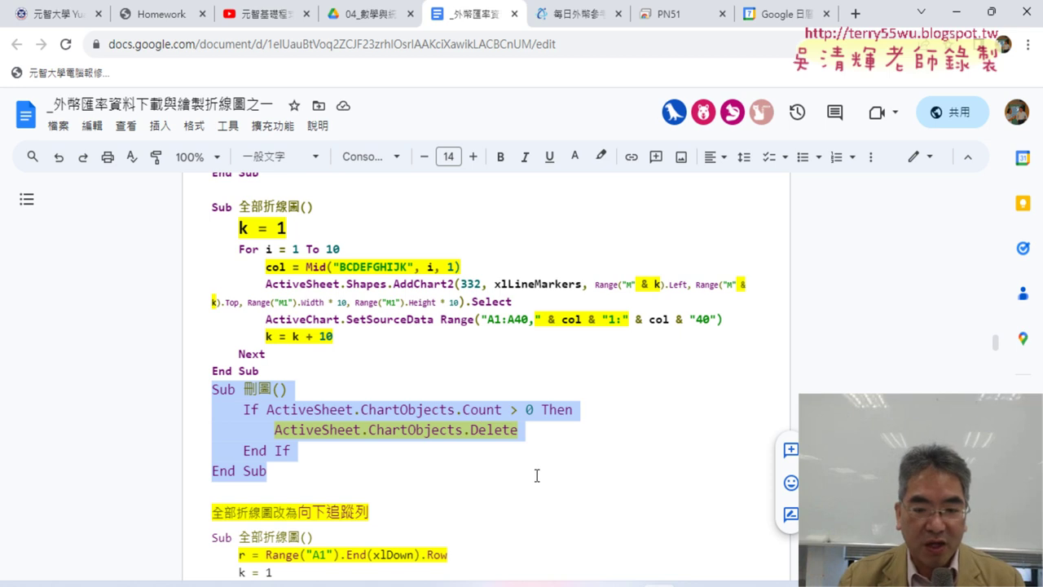
pyautogui.click(654, 571)
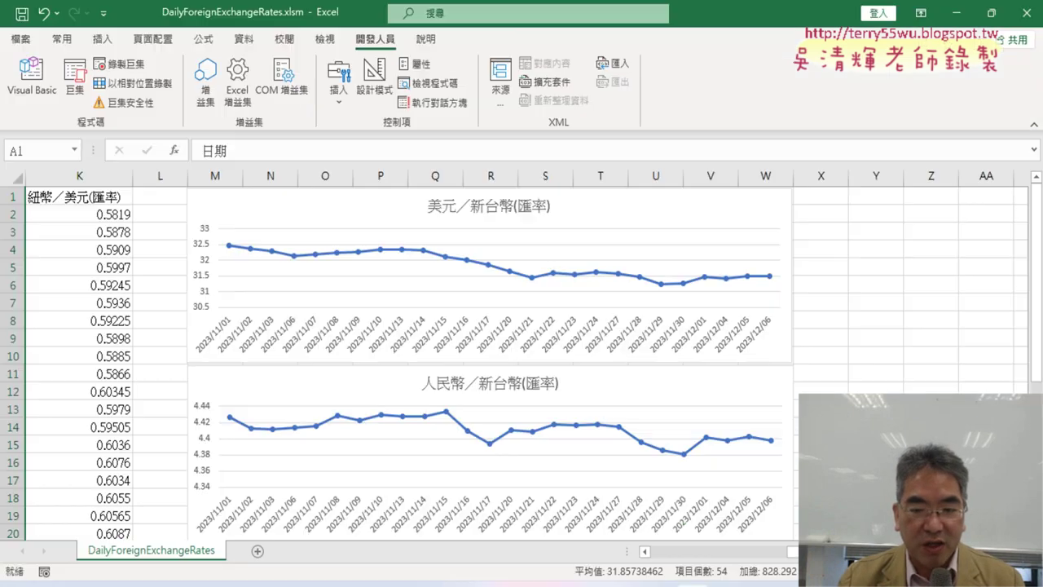
# Step: Paste the 刪圖 macro at the top of Module1 in the VBA editor
pyautogui.click(31, 74)
pyautogui.doubleClick(63, 167)
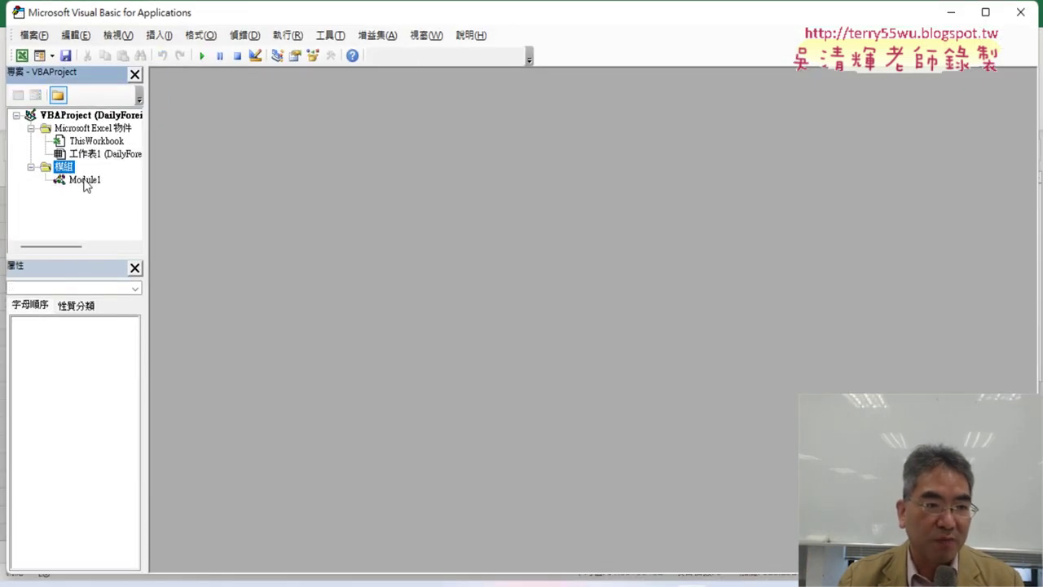
pyautogui.doubleClick(84, 180)
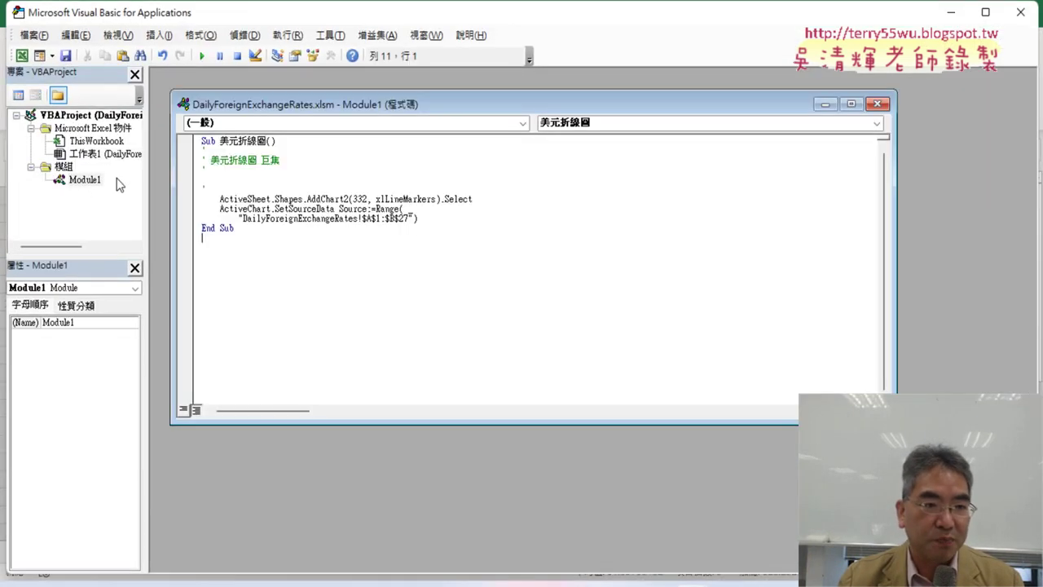
pyautogui.rightClick(234, 253)
pyautogui.hotkey('ctrl', 'Home')
pyautogui.press('Escape')
pyautogui.press('Return')
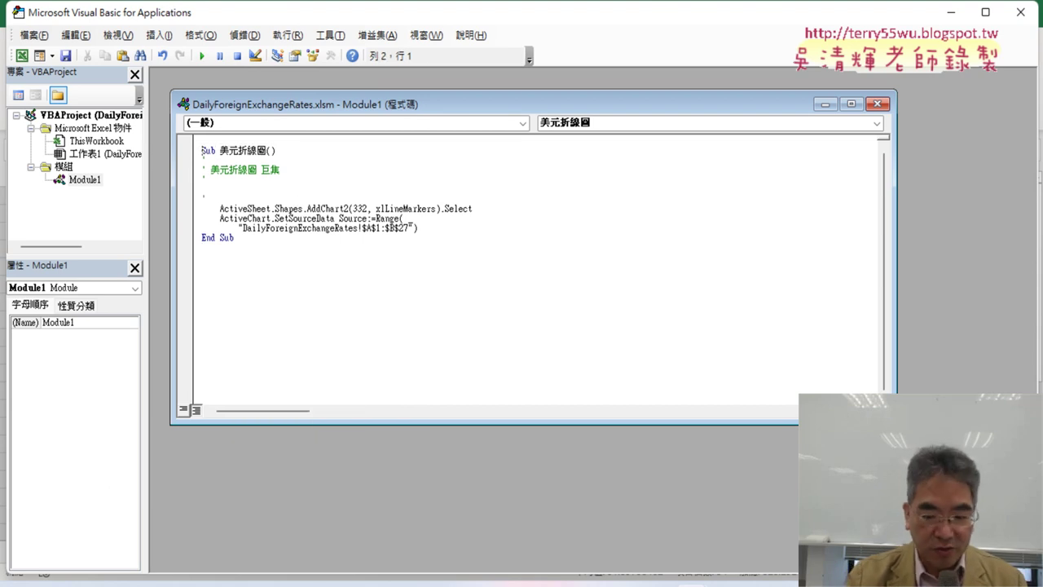
pyautogui.write('Sub 刪圖()     If ActiveSheet.ChartObjects.Count > 0 Then         ActiveSheet.ChartObjects.Delete     End If End Sub')
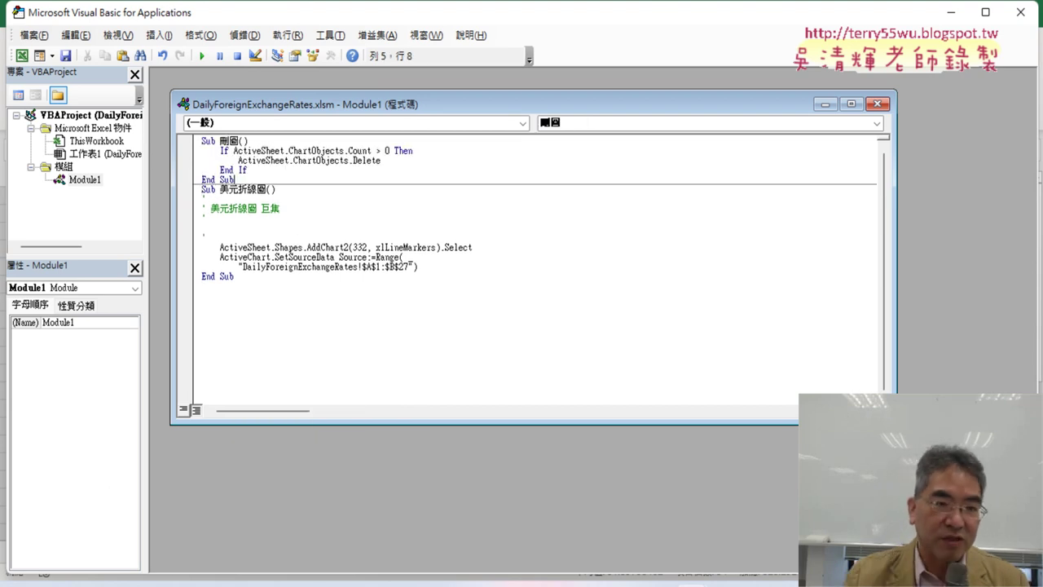
# Step: Run 刪圖 with the editor narrowed so the line charts can be seen disappearing
pyautogui.doubleClick(396, 104)
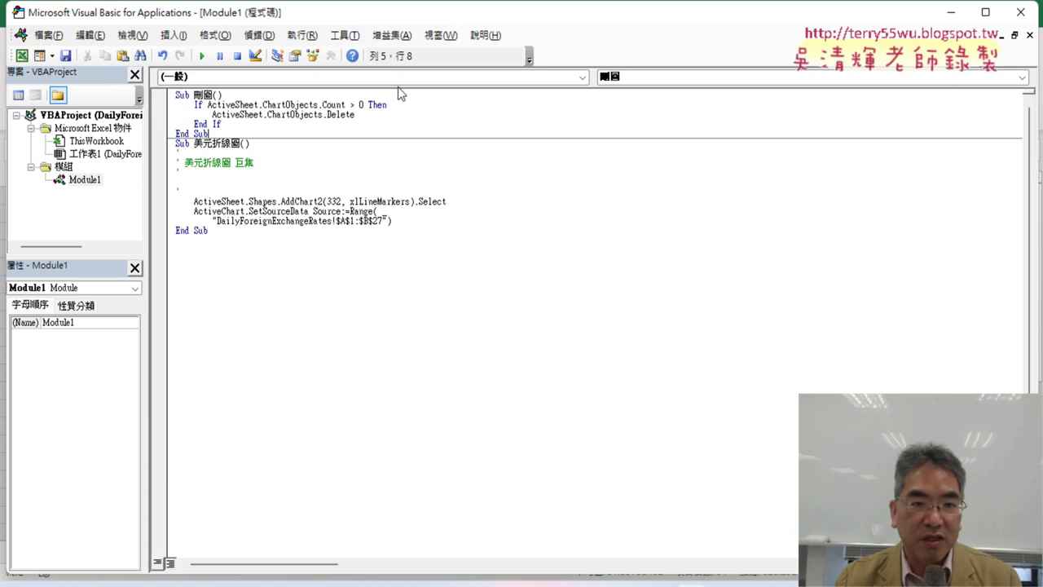
pyautogui.doubleClick(432, 22)
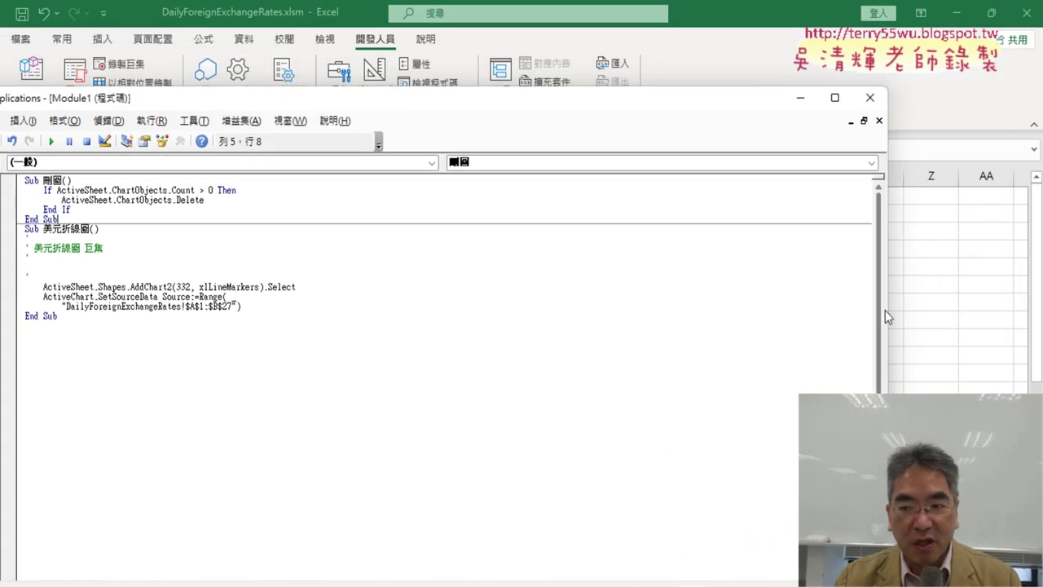
pyautogui.moveTo(887, 309); pyautogui.dragTo(401, 282)
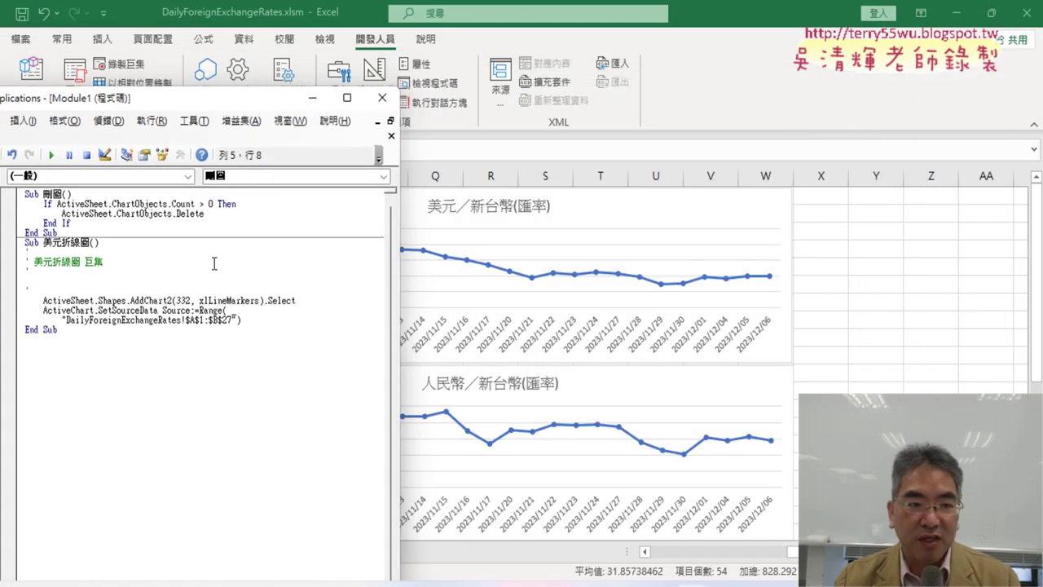
pyautogui.click(51, 154)
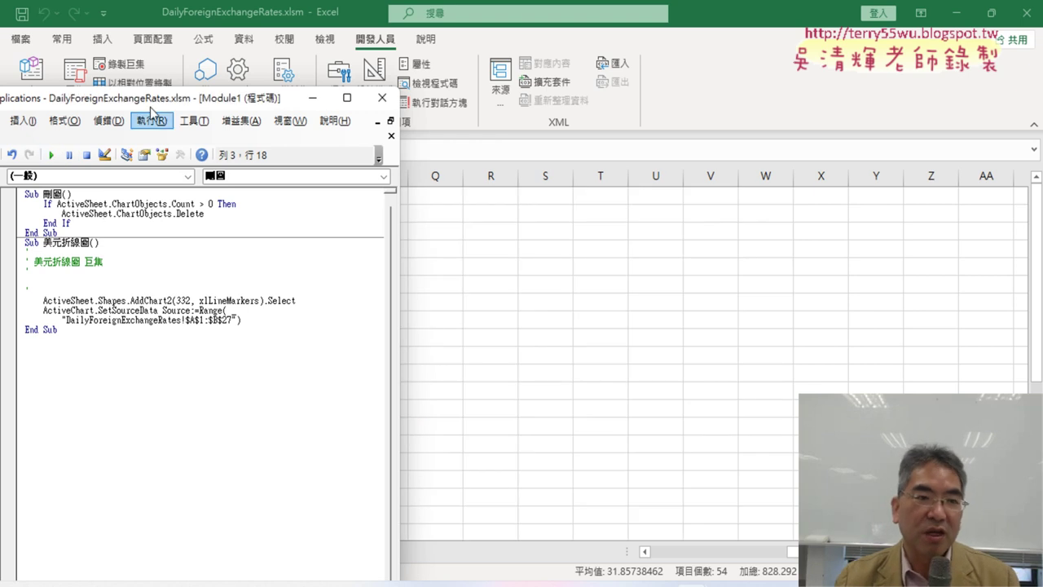
pyautogui.moveTo(166, 106); pyautogui.dragTo(414, 67)
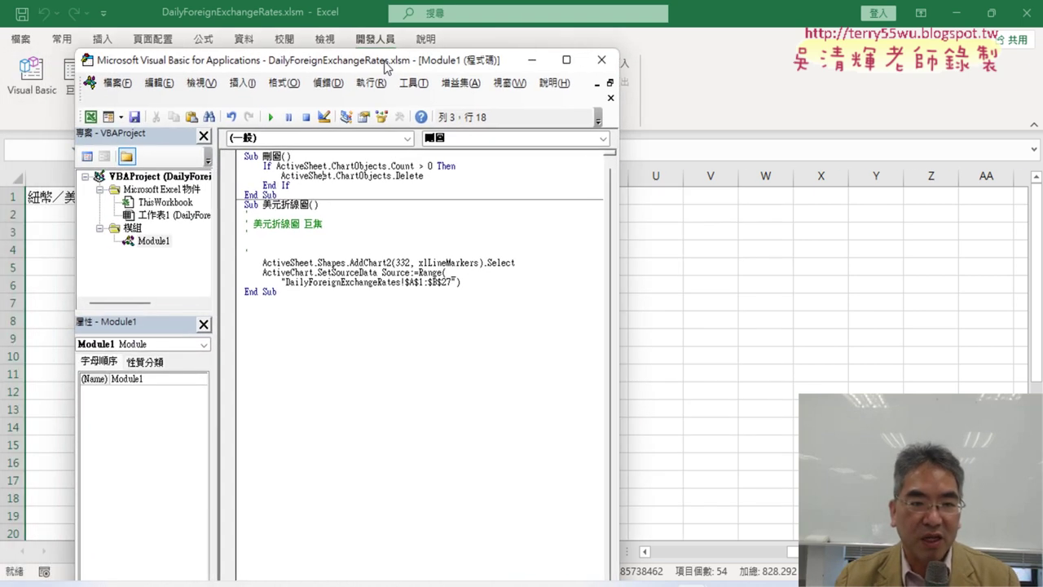
# Step: Set the VBA editor's code font size to 12 in Tools > Options > Editor Format
pyautogui.click(445, 83)
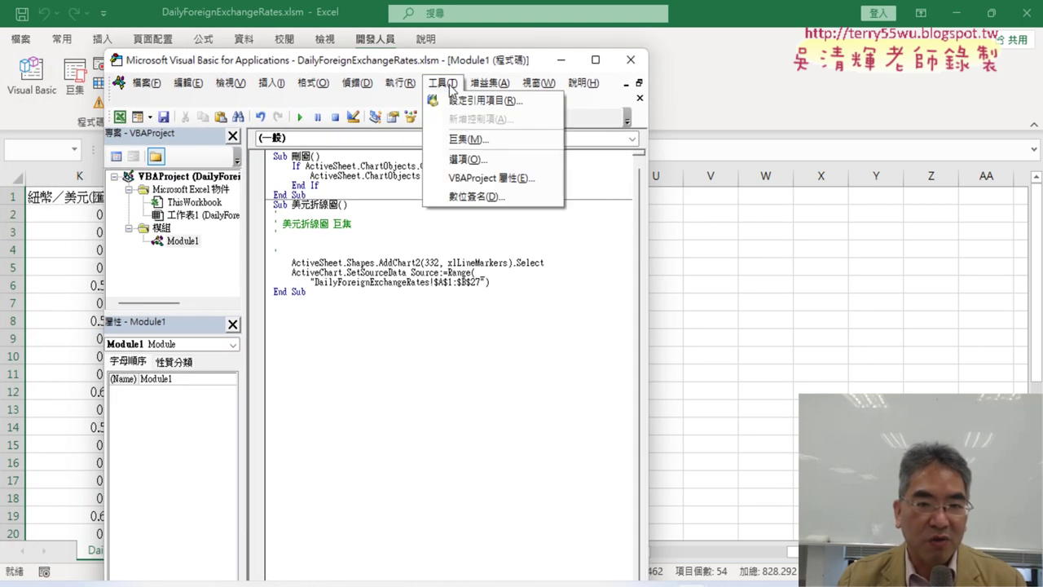
pyautogui.click(474, 160)
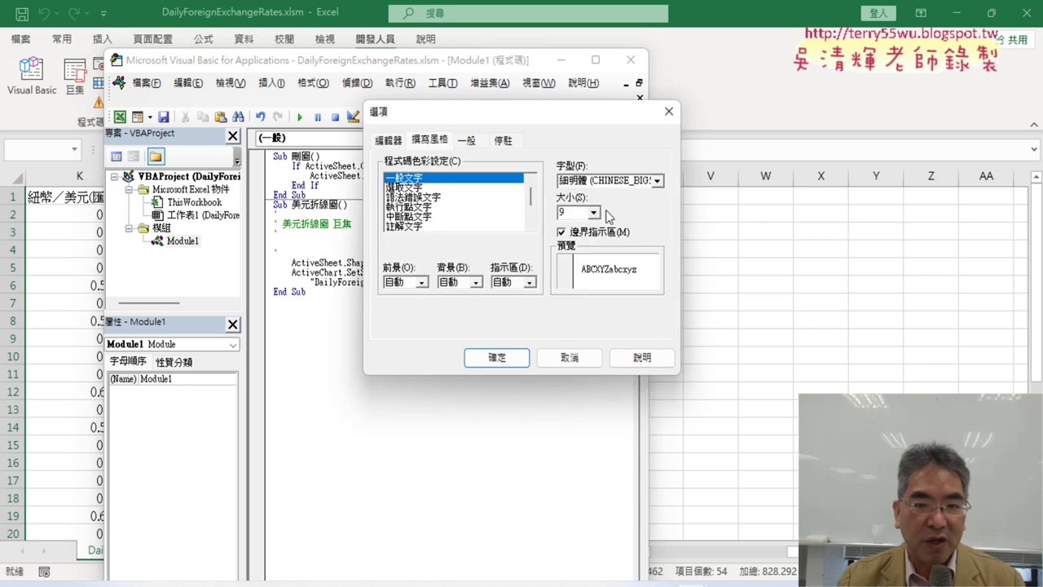
pyautogui.click(594, 213)
pyautogui.click(581, 259)
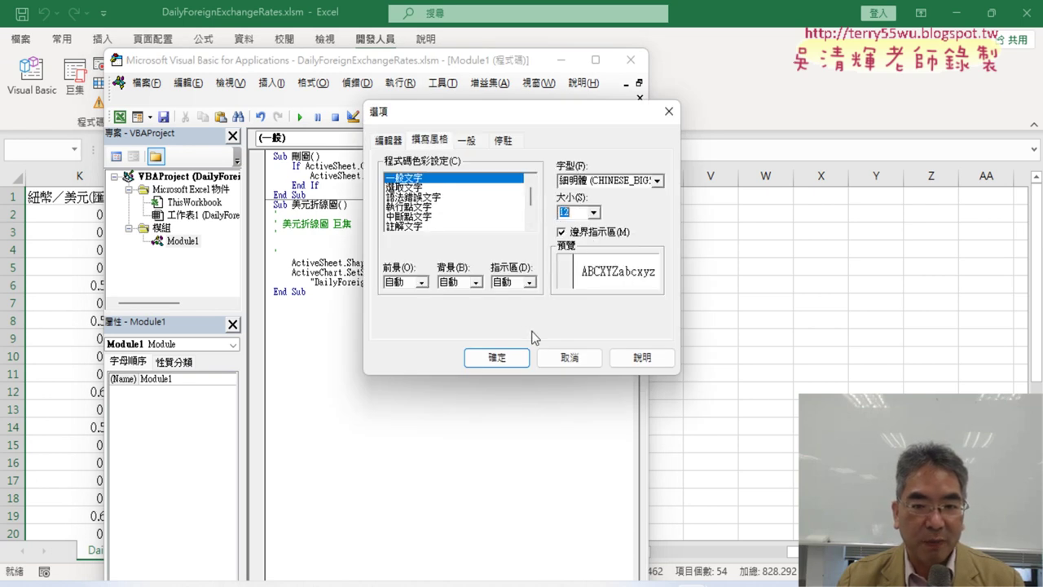
pyautogui.click(522, 356)
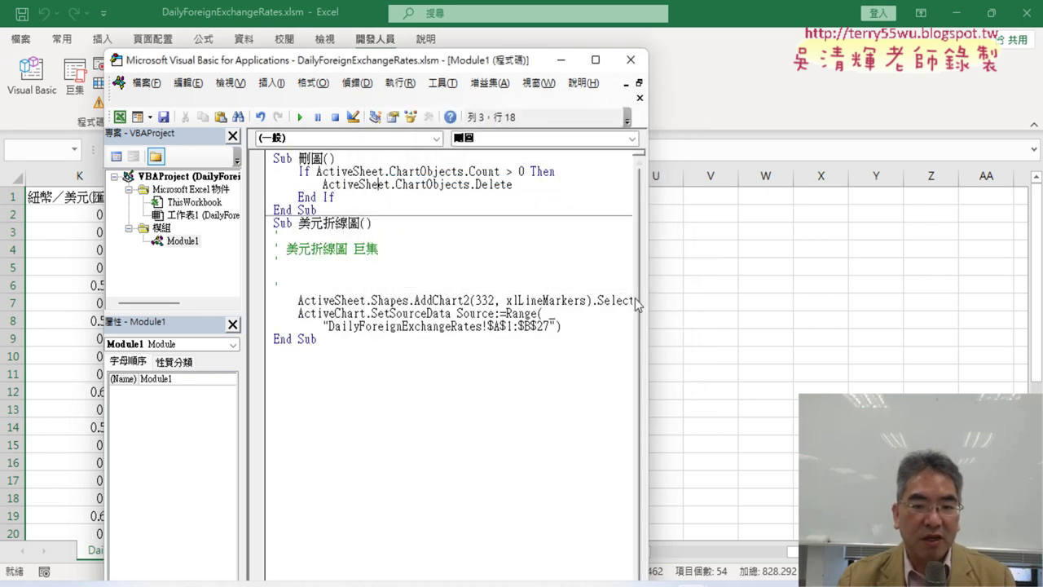
pyautogui.moveTo(655, 297); pyautogui.dragTo(888, 297)
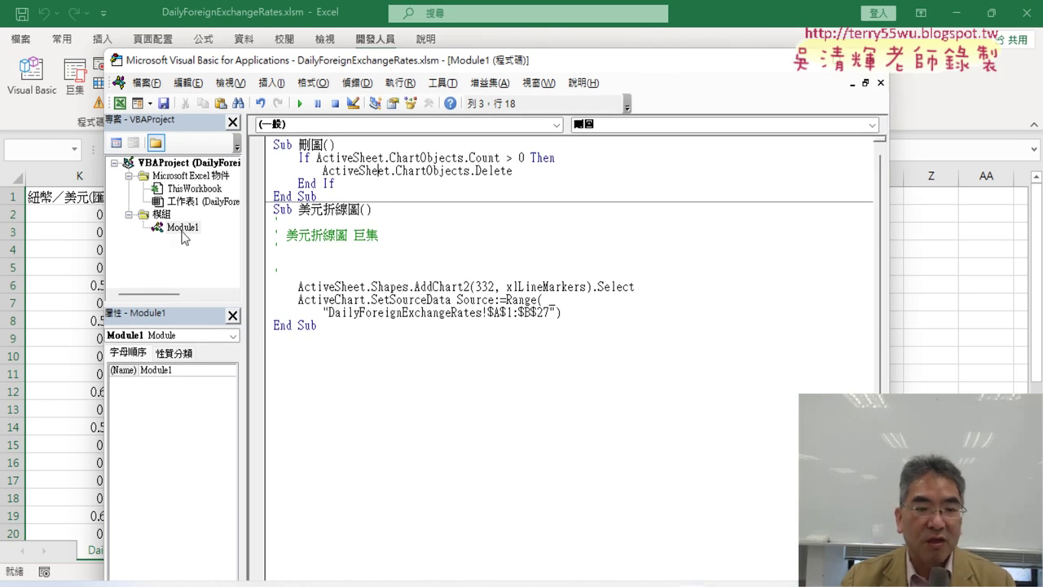
# Step: Open the 美元折線圖 macro for editing from Excel's Macros list
pyautogui.click(75, 92)
pyautogui.click(75, 92)
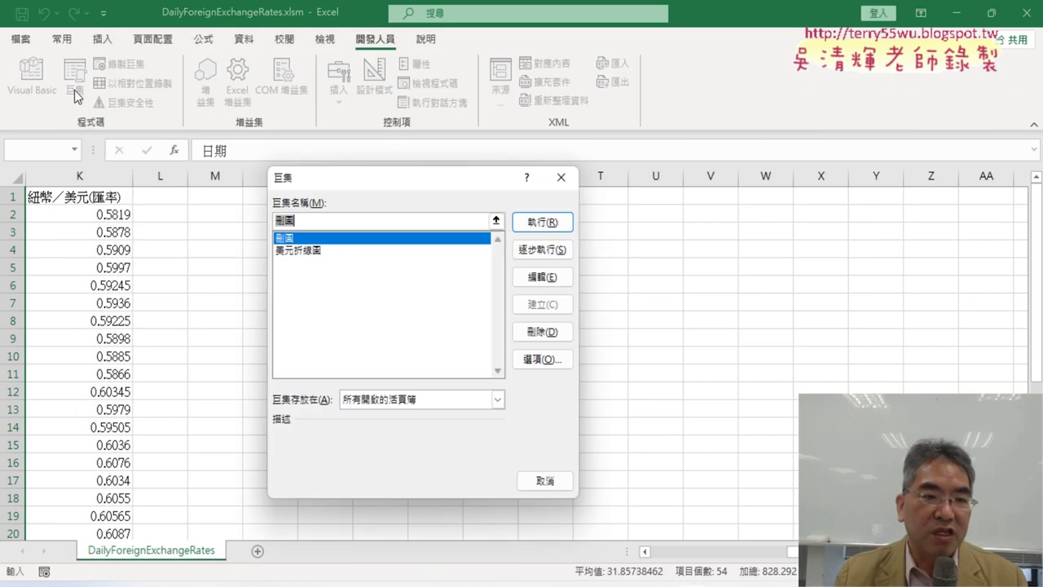
pyautogui.click(316, 251)
pyautogui.click(542, 277)
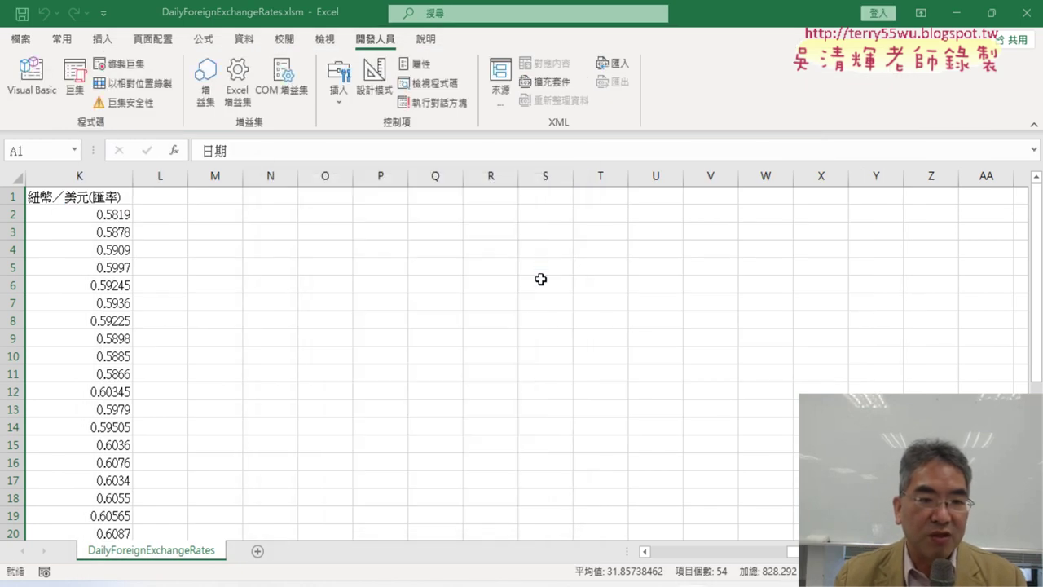
pyautogui.click(31, 92)
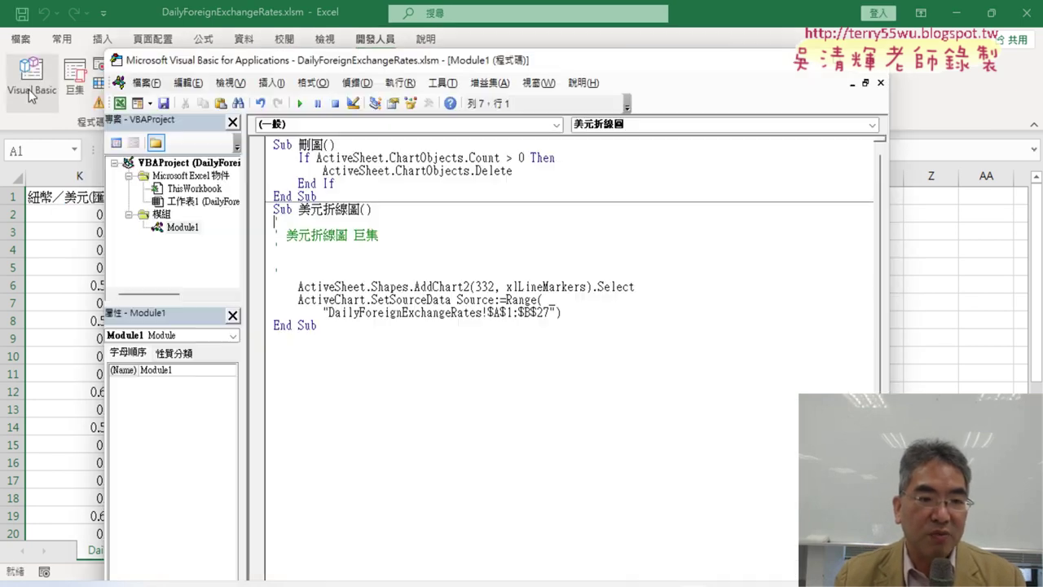
pyautogui.doubleClick(183, 228)
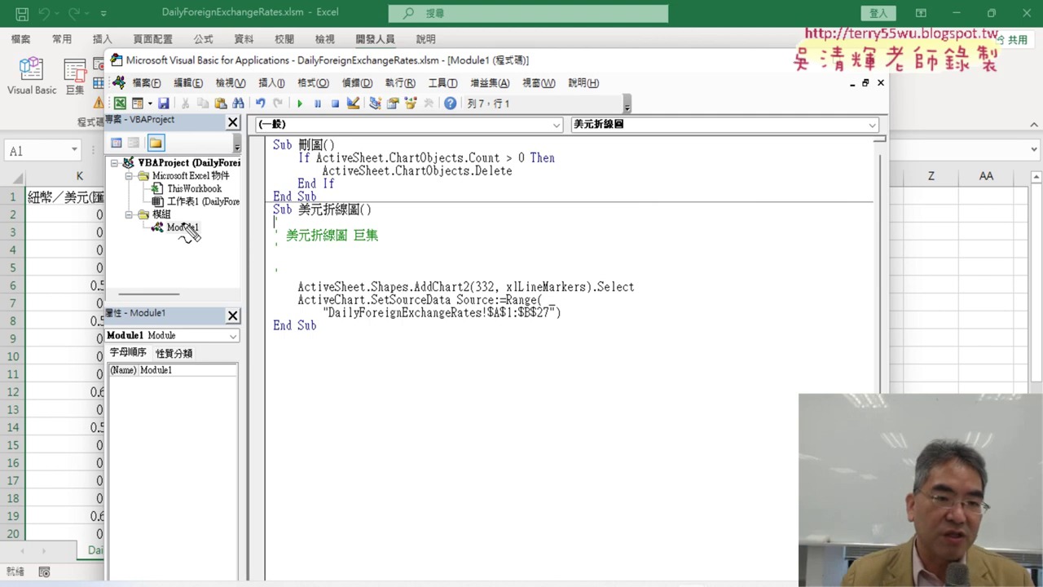
pyautogui.moveTo(163, 241); pyautogui.dragTo(187, 243)
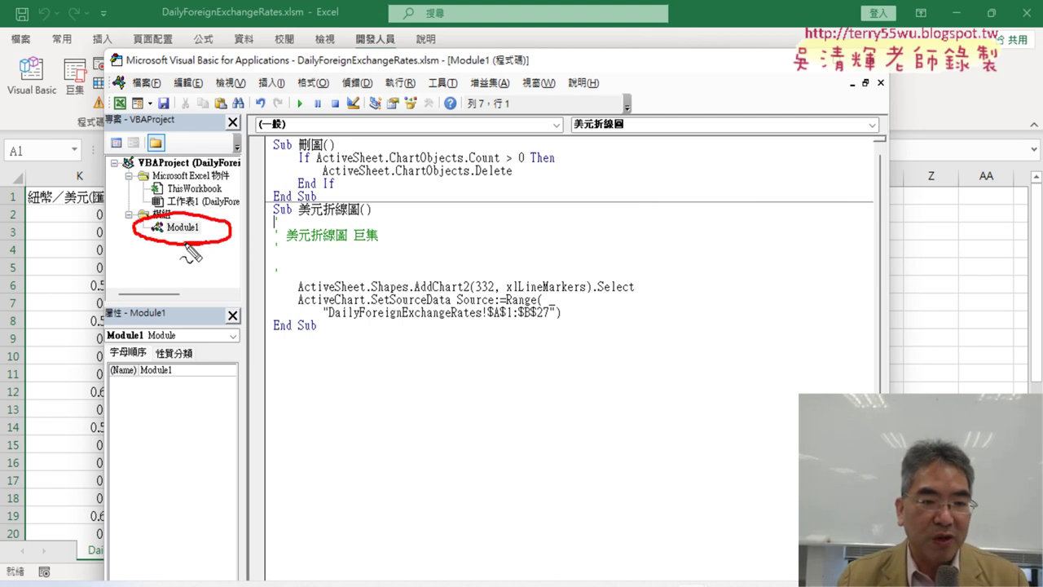
pyautogui.moveTo(334, 349); pyautogui.dragTo(410, 356)
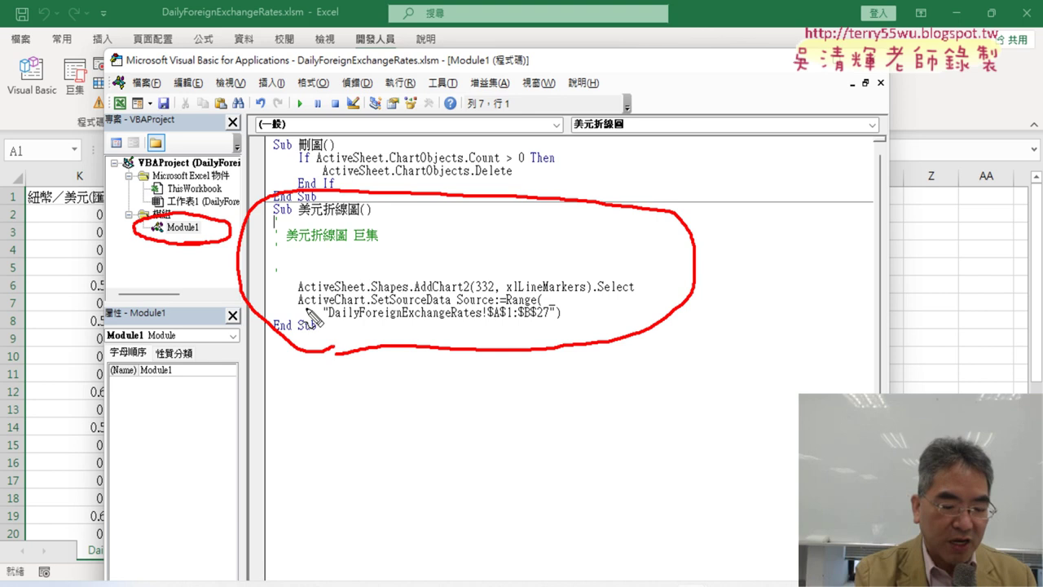
pyautogui.press('Escape')
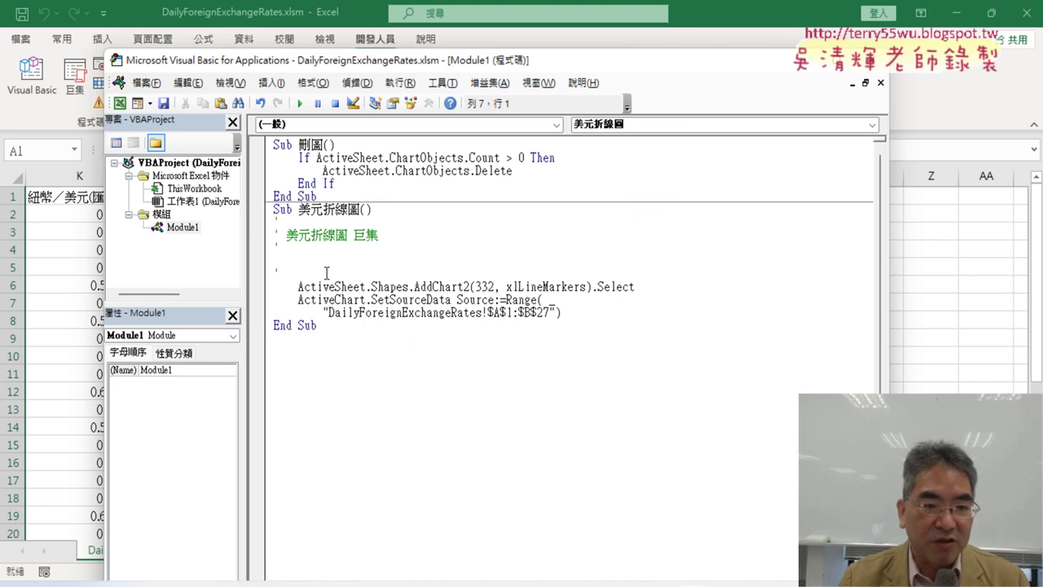
pyautogui.moveTo(275, 274); pyautogui.dragTo(278, 220)
pyautogui.press('Delete')
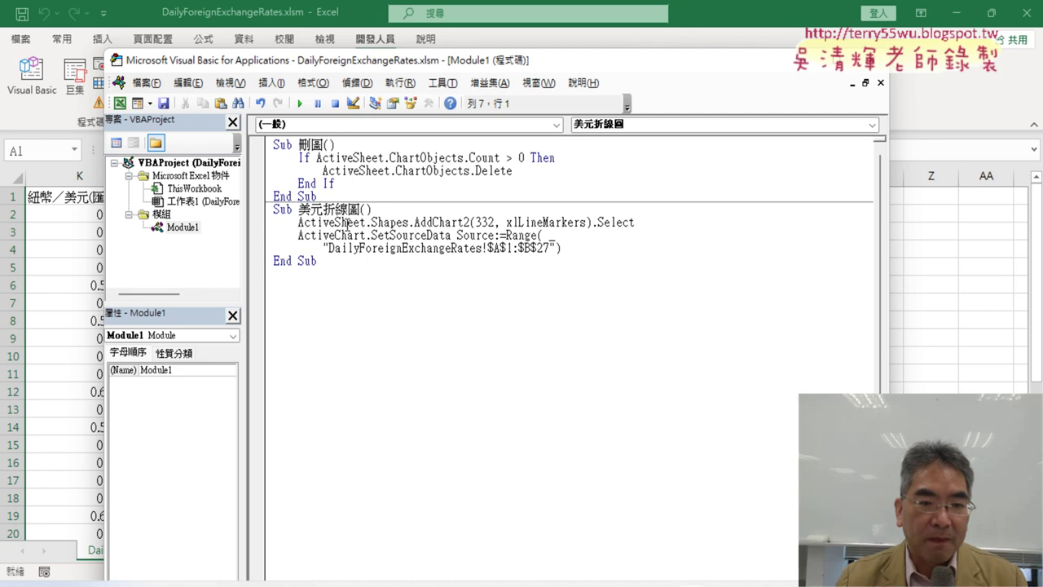
pyautogui.moveTo(366, 222); pyautogui.dragTo(298, 221)
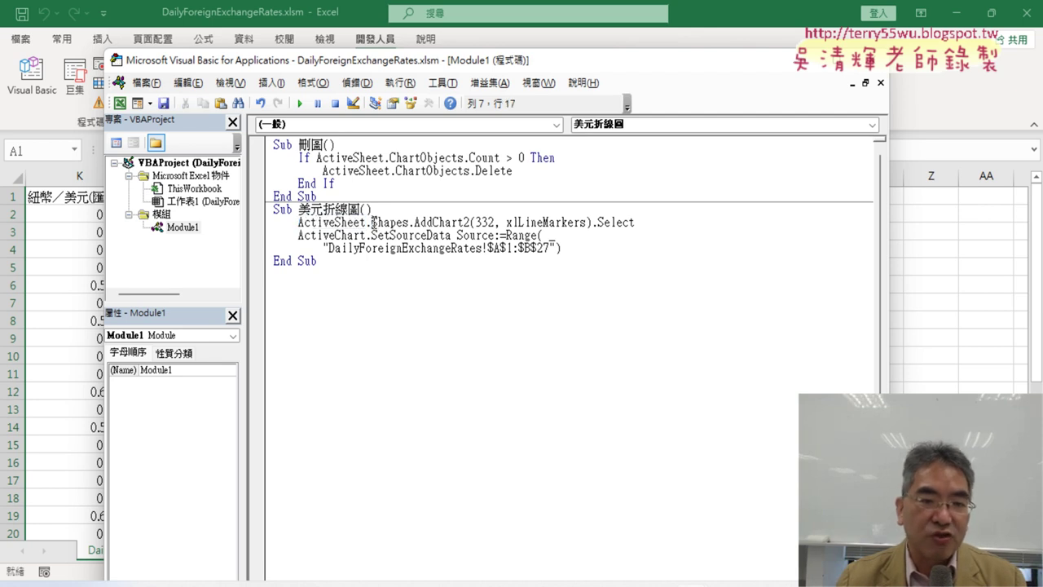
pyautogui.moveTo(372, 222); pyautogui.dragTo(409, 221)
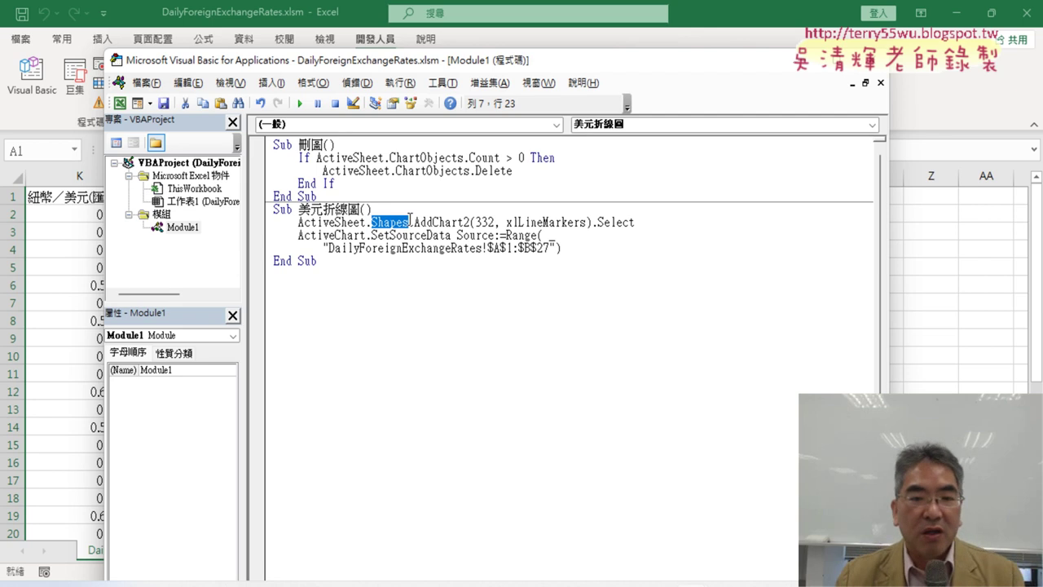
pyautogui.click(415, 222)
pyautogui.moveTo(416, 221); pyautogui.dragTo(470, 221)
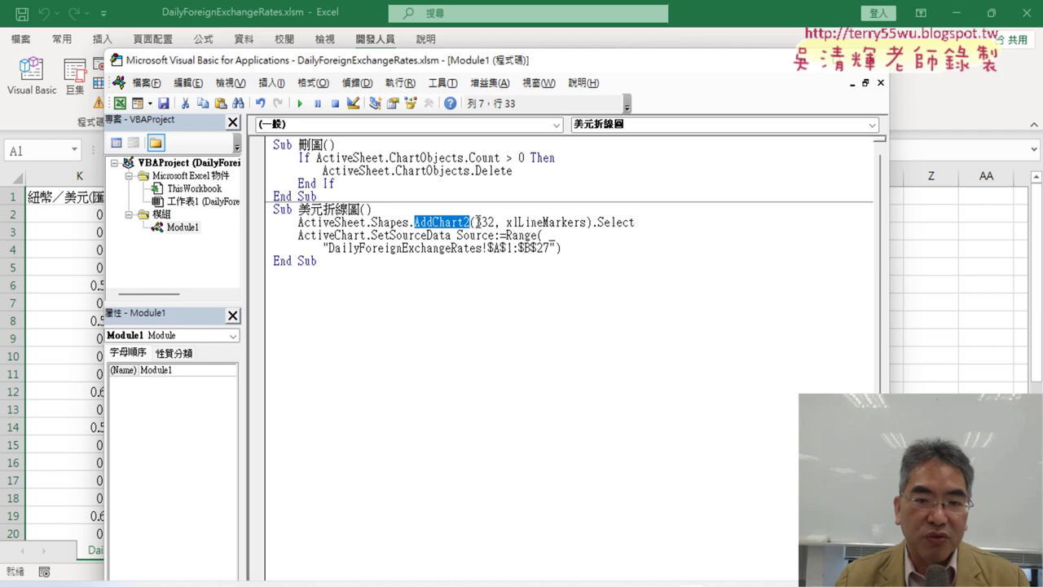
pyautogui.moveTo(476, 222); pyautogui.dragTo(576, 222)
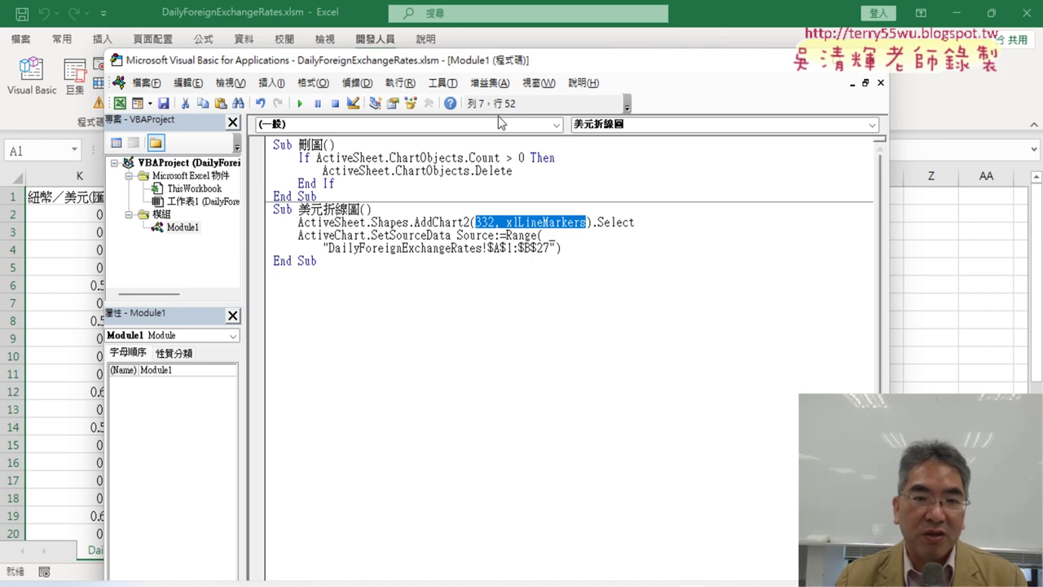
pyautogui.moveTo(436, 64); pyautogui.dragTo(720, 84)
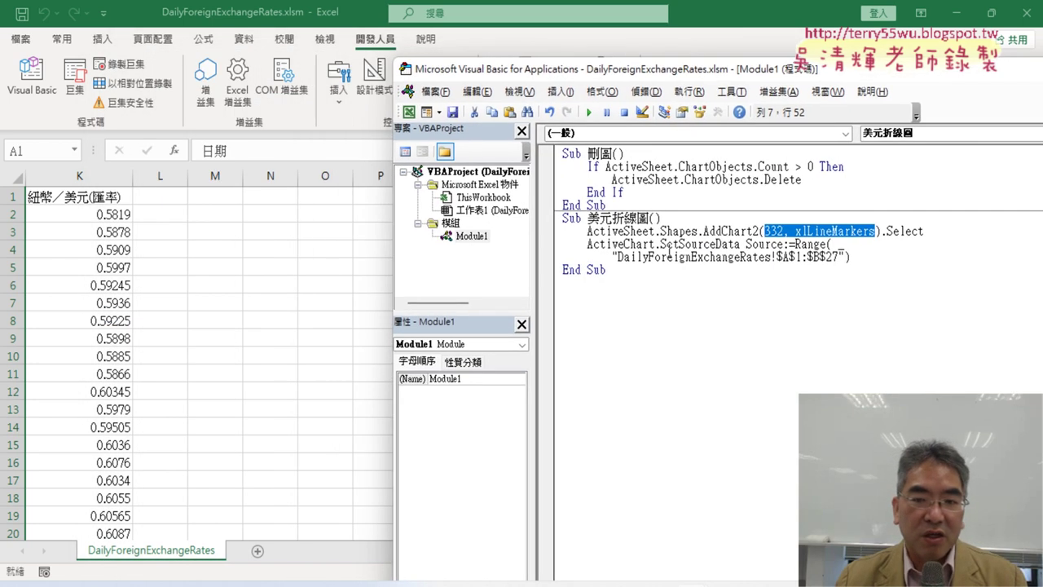
# Step: Run 美元折線圖 to draw the USD/TWD chart, then run 刪圖 to remove it
pyautogui.click(667, 247)
pyautogui.click(318, 550)
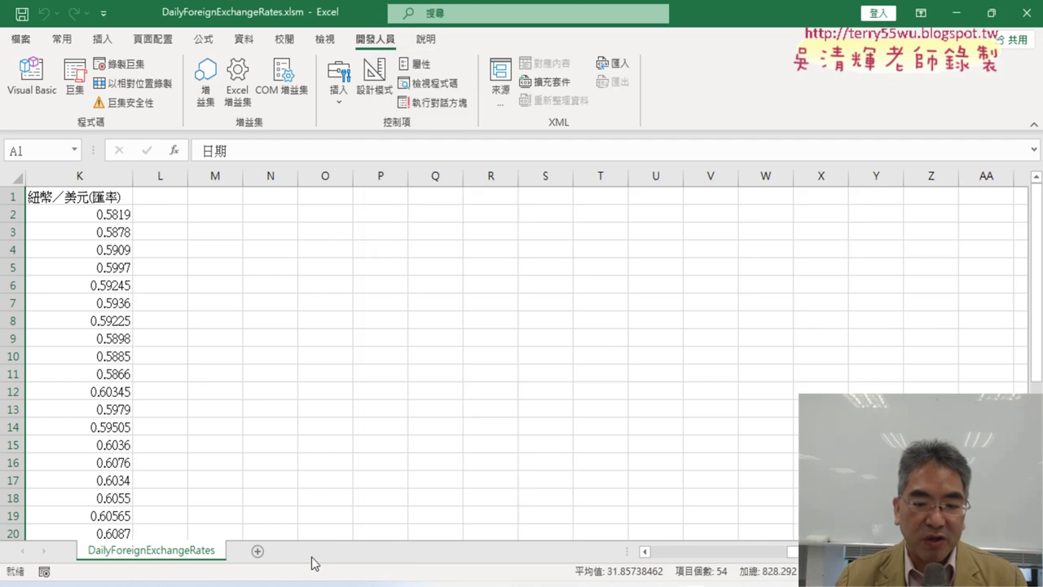
pyautogui.hscroll(-5, 391, 358)
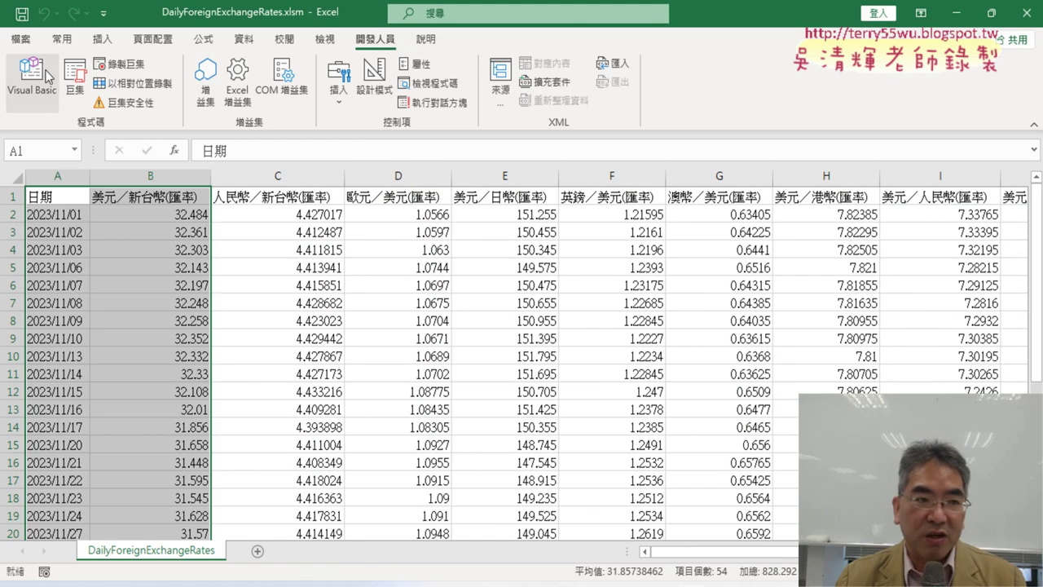
pyautogui.click(32, 77)
pyautogui.click(588, 112)
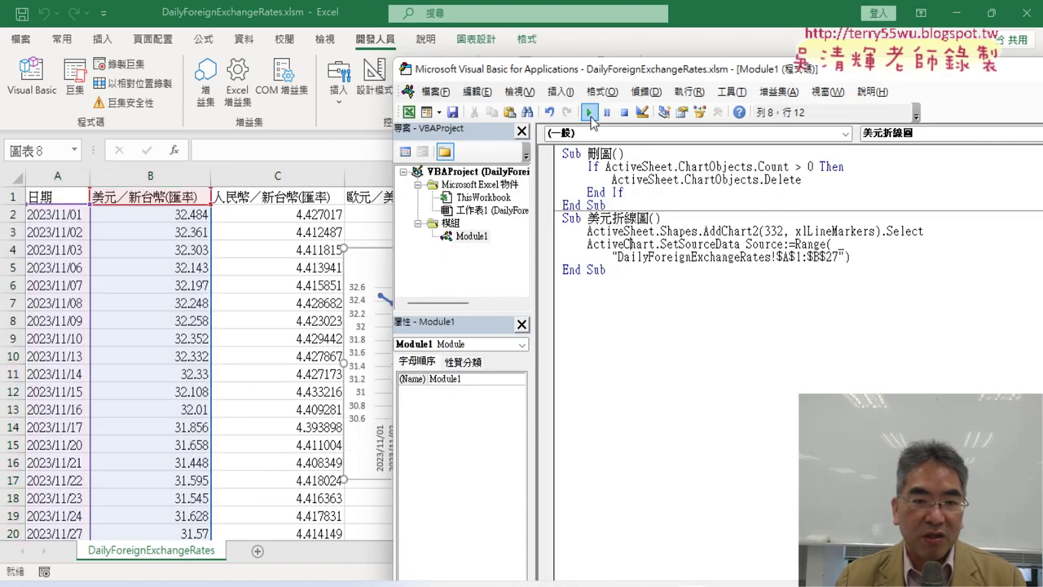
pyautogui.moveTo(560, 79); pyautogui.dragTo(825, 79)
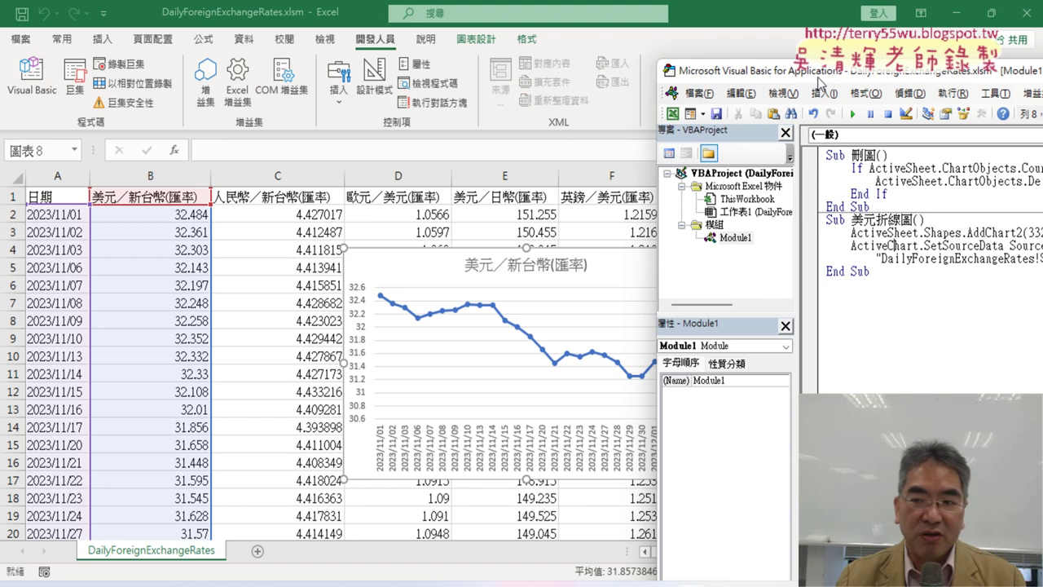
pyautogui.click(856, 115)
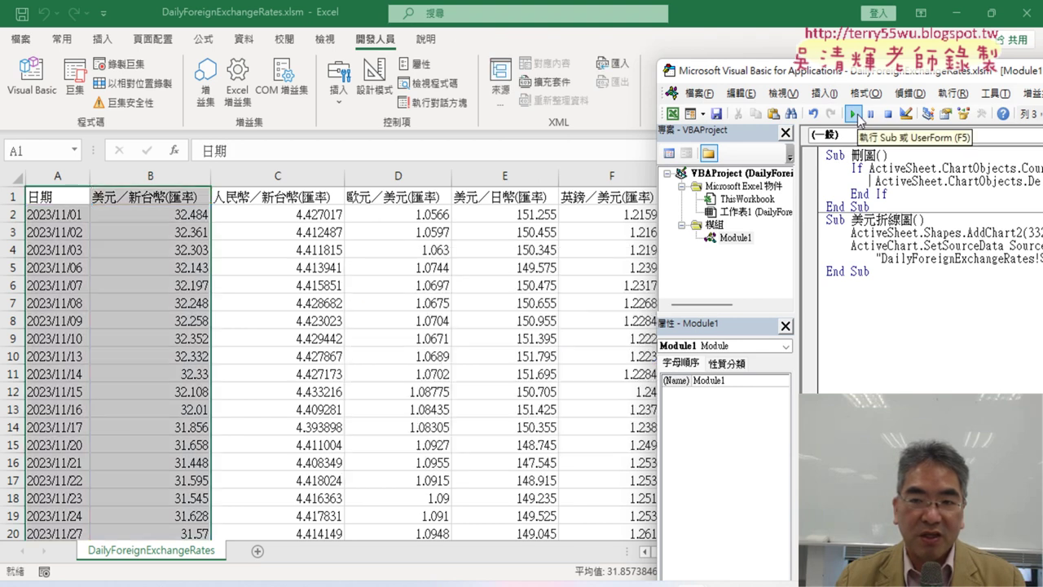
pyautogui.moveTo(844, 75); pyautogui.dragTo(207, 71)
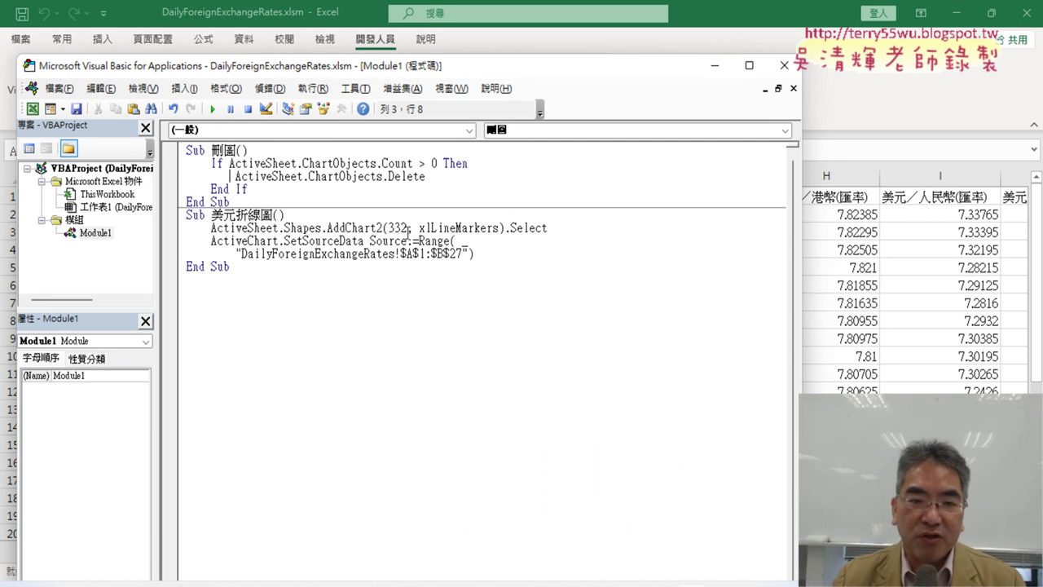
# Step: Repeat the test: run 美元折線圖 again, then 刪圖 to delete the new chart
pyautogui.click(337, 228)
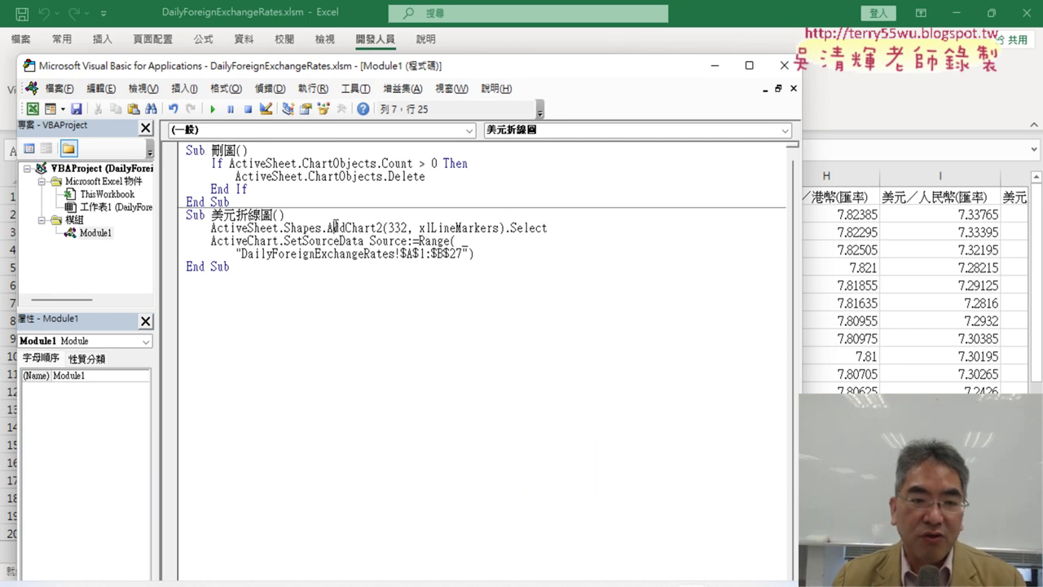
pyautogui.click(212, 108)
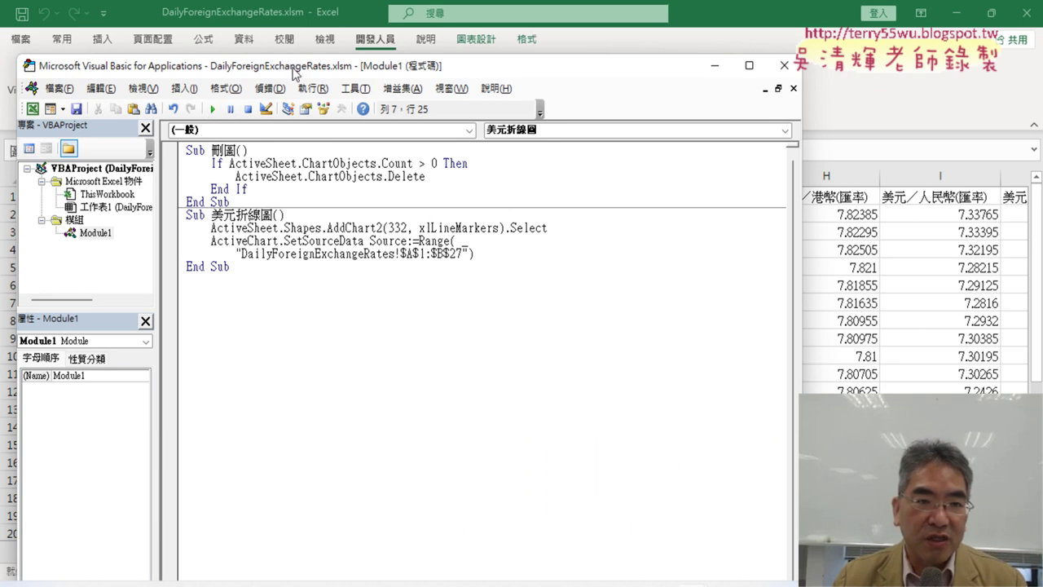
pyautogui.moveTo(294, 72); pyautogui.dragTo(876, 94)
pyautogui.click(830, 184)
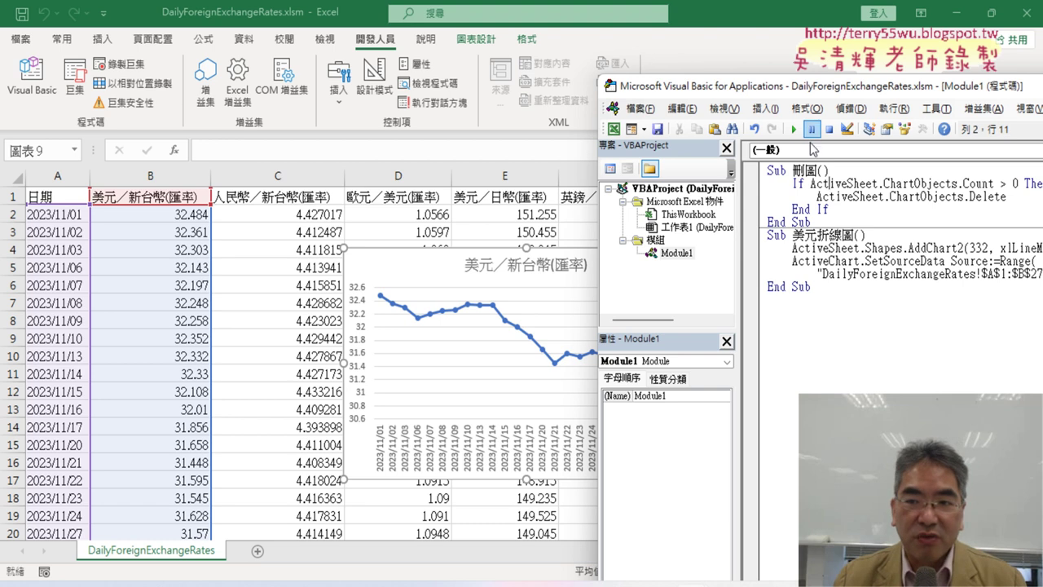
pyautogui.click(795, 128)
pyautogui.moveTo(819, 96); pyautogui.dragTo(259, 75)
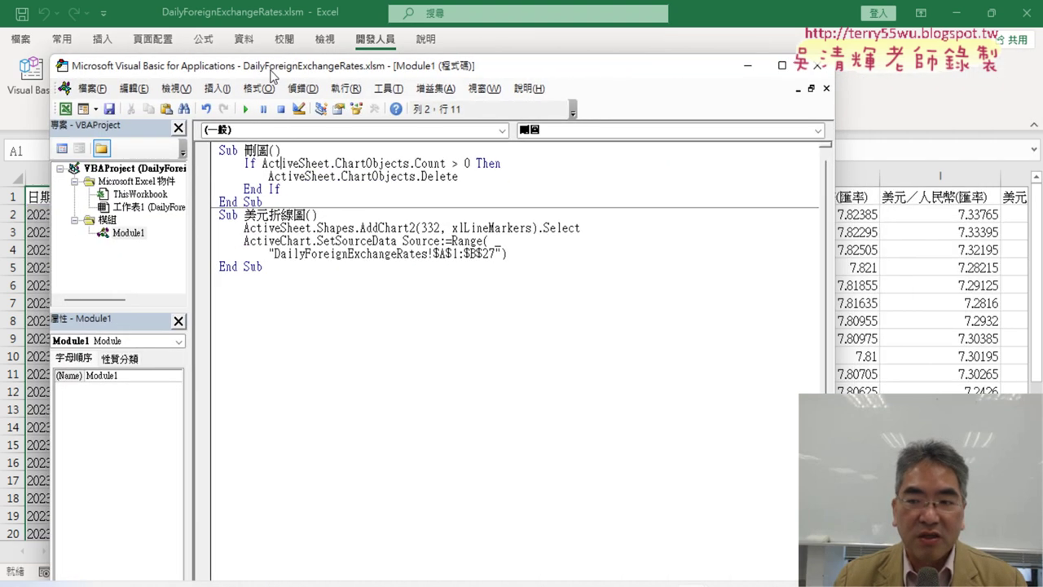
# Step: Return to the worksheet with Alt+F11 and scroll right toward column L
pyautogui.hotkey('alt', 'F11')
pyautogui.hscroll(6, 522, 367)
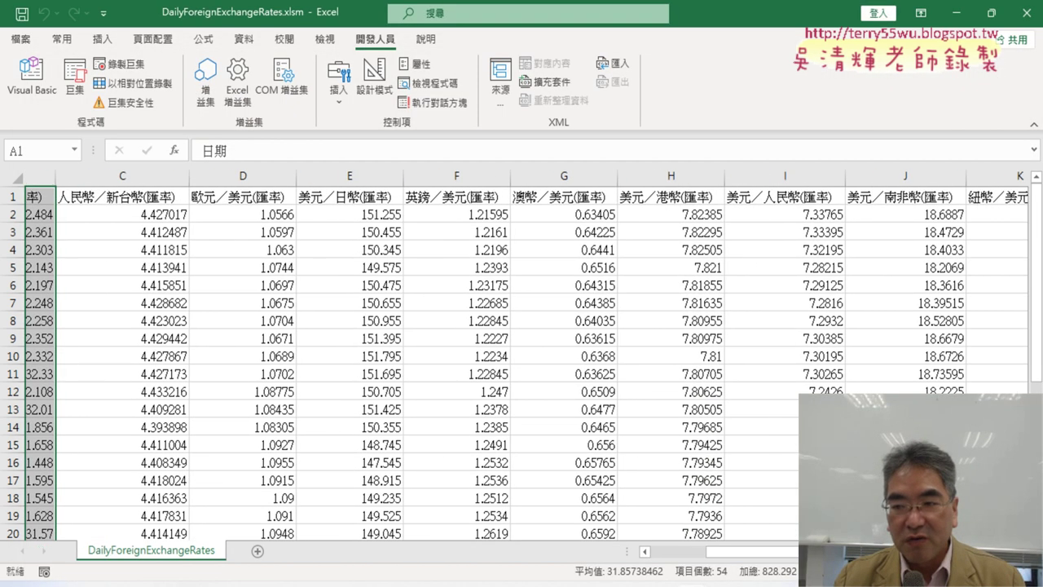
pyautogui.hscroll(3, 522, 355)
pyautogui.hscroll(1, 522, 355)
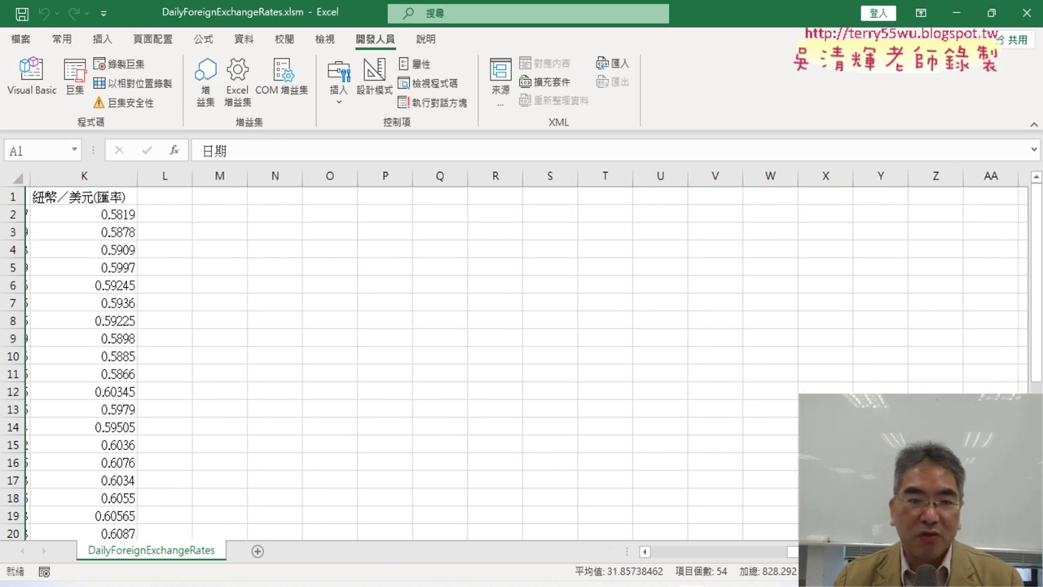
pyautogui.hscroll(1, 521, 355)
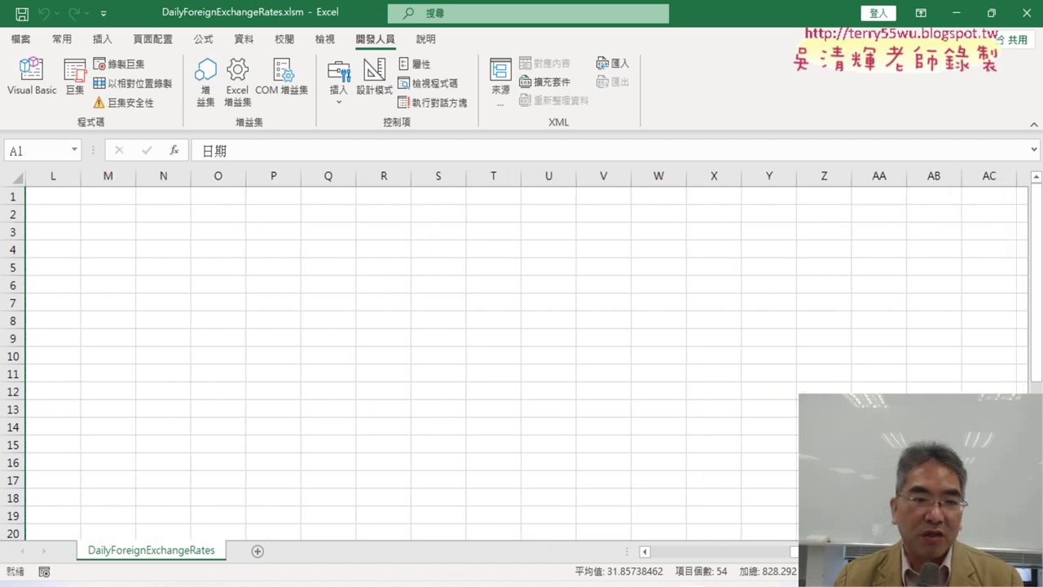
# Step: Select M1, reopen Module1 in the VBA editor, and put the caret after xlLineMarkers in AddChart2
pyautogui.click(106, 197)
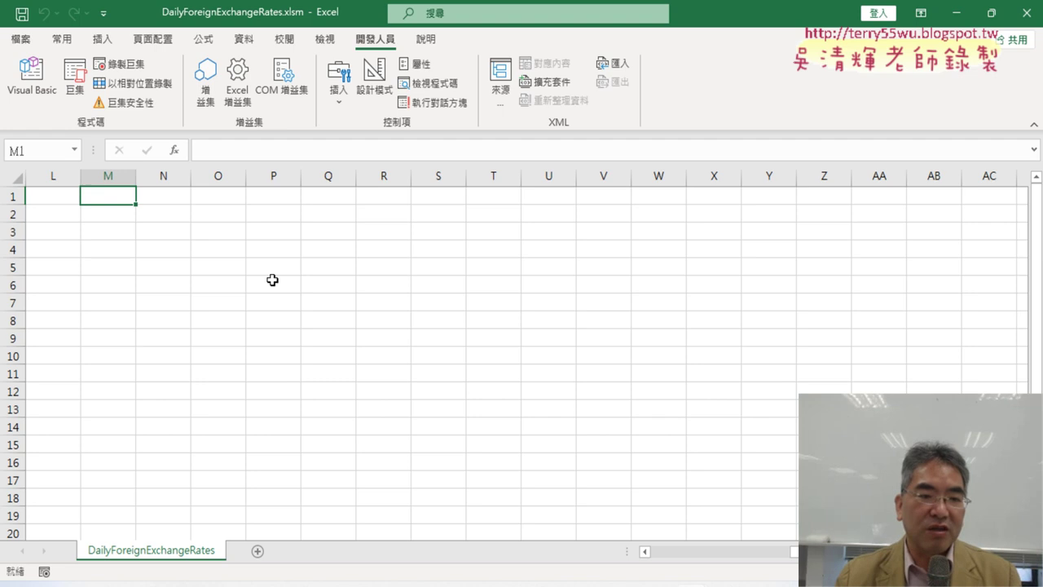
pyautogui.click(31, 82)
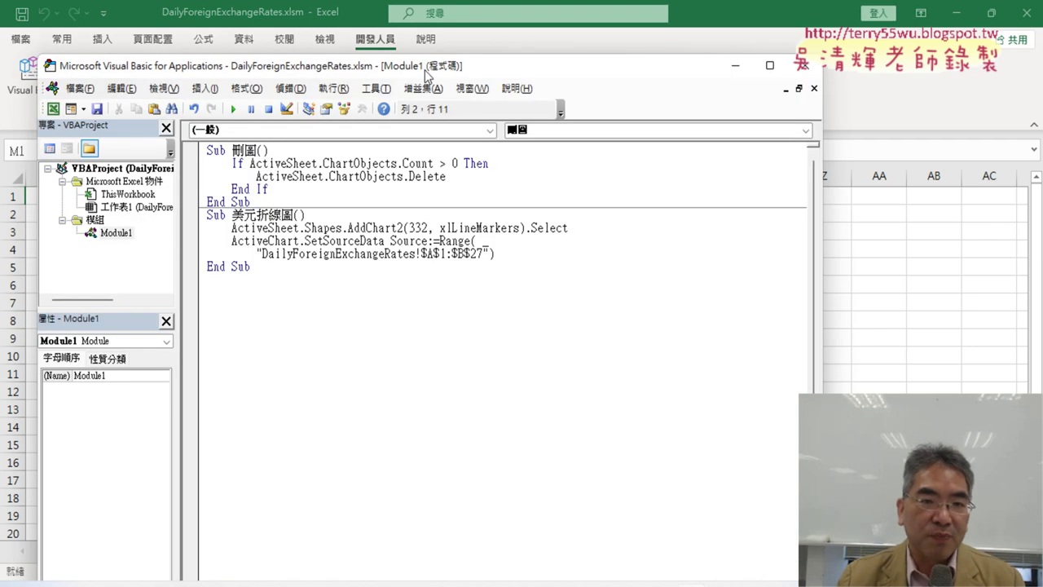
pyautogui.moveTo(425, 67); pyautogui.dragTo(559, 55)
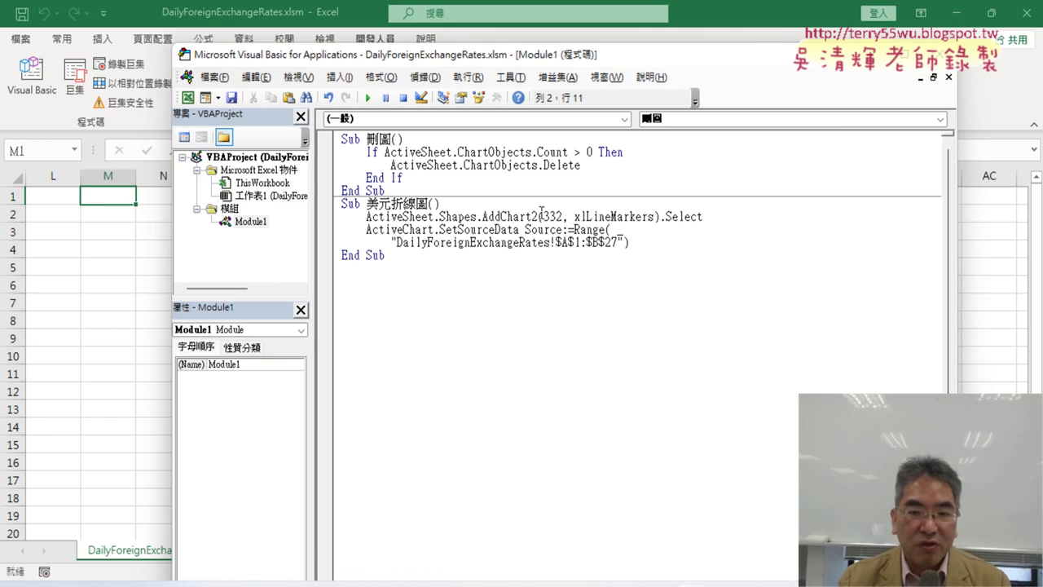
pyautogui.moveTo(482, 216); pyautogui.dragTo(654, 216)
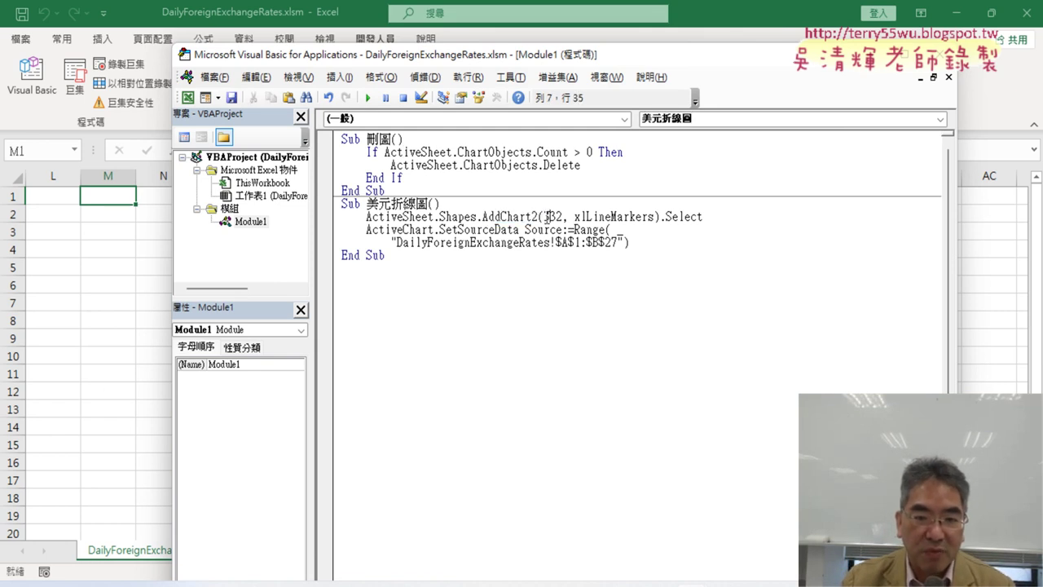
pyautogui.click(655, 217)
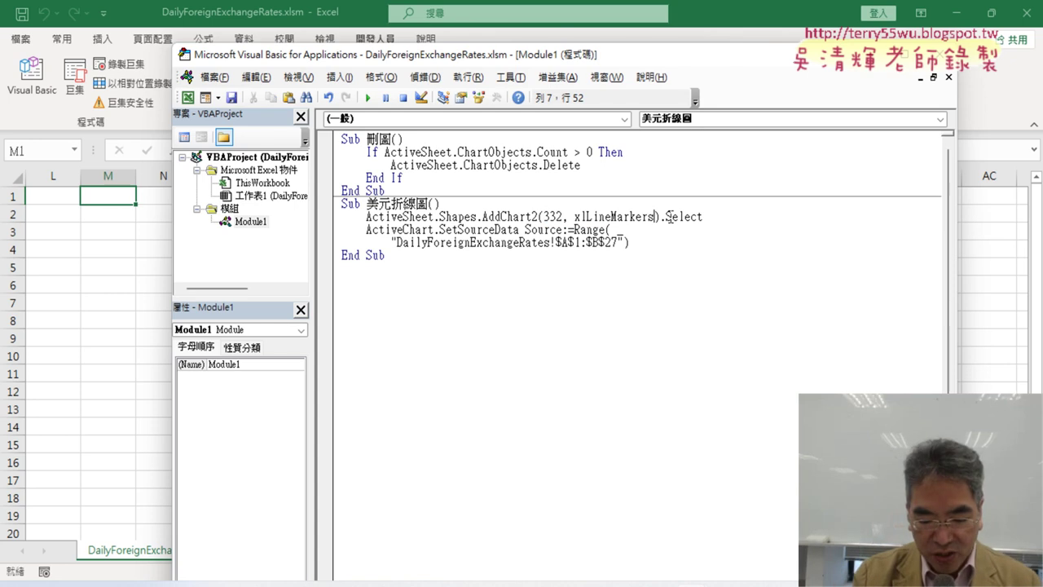
# Step: Add Range("M1").Left and Range("M1").Top as AddChart2 position arguments, changing M2 to M1
pyautogui.write('出')
pyautogui.write(',')
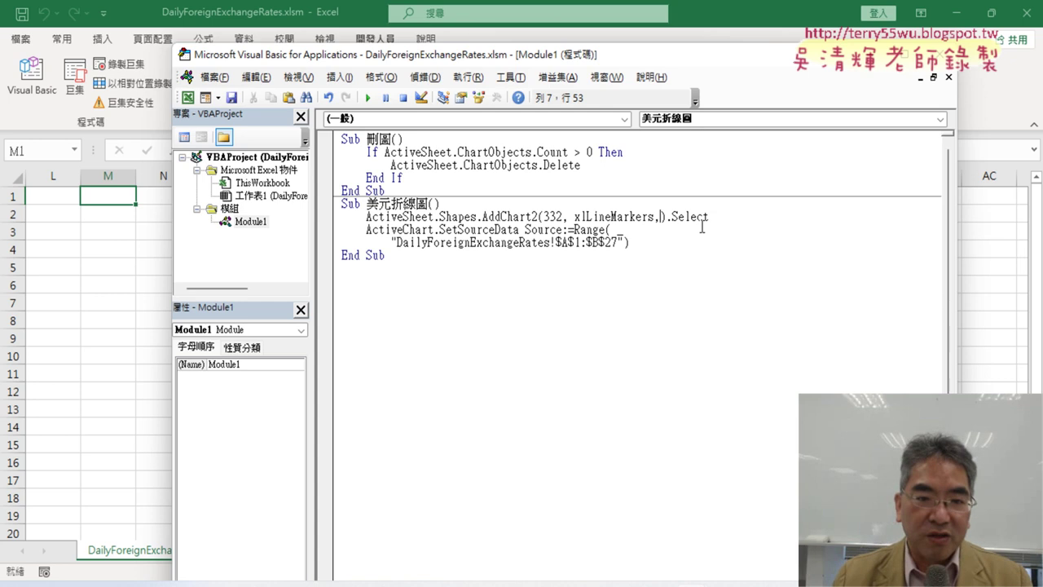
pyautogui.write('ra')
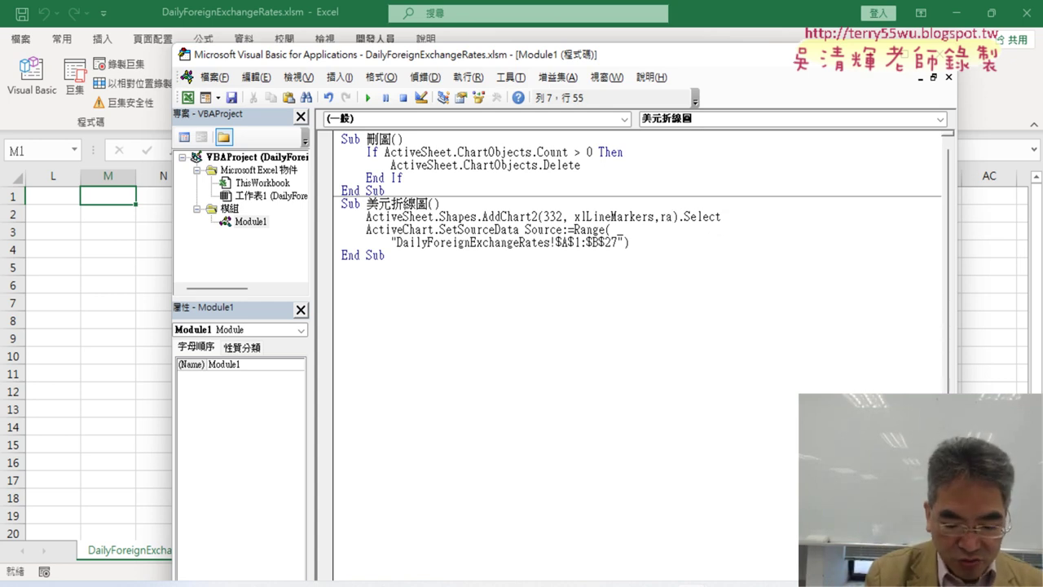
pyautogui.write('nge(')
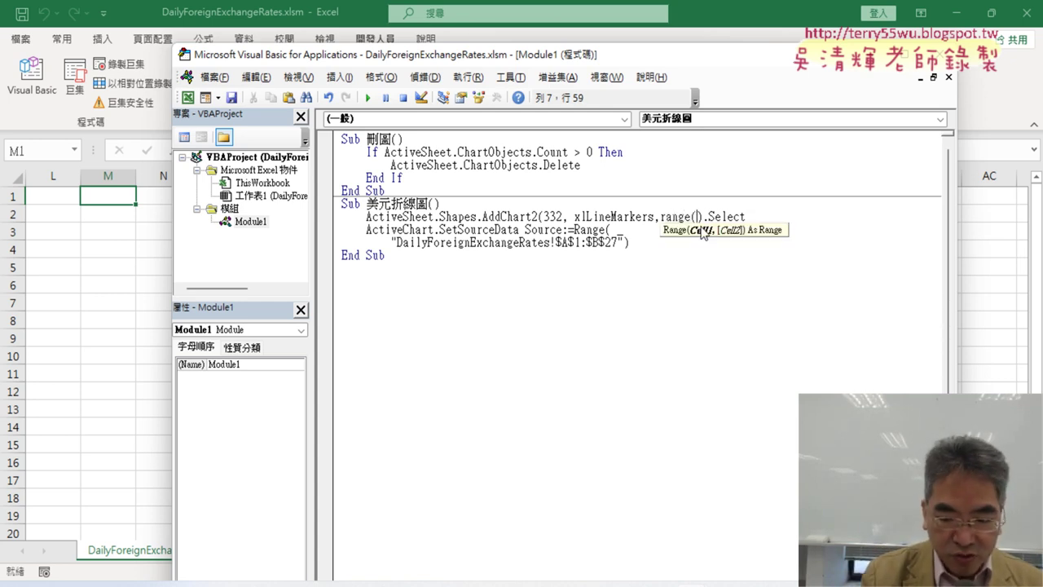
pyautogui.write('"M2')
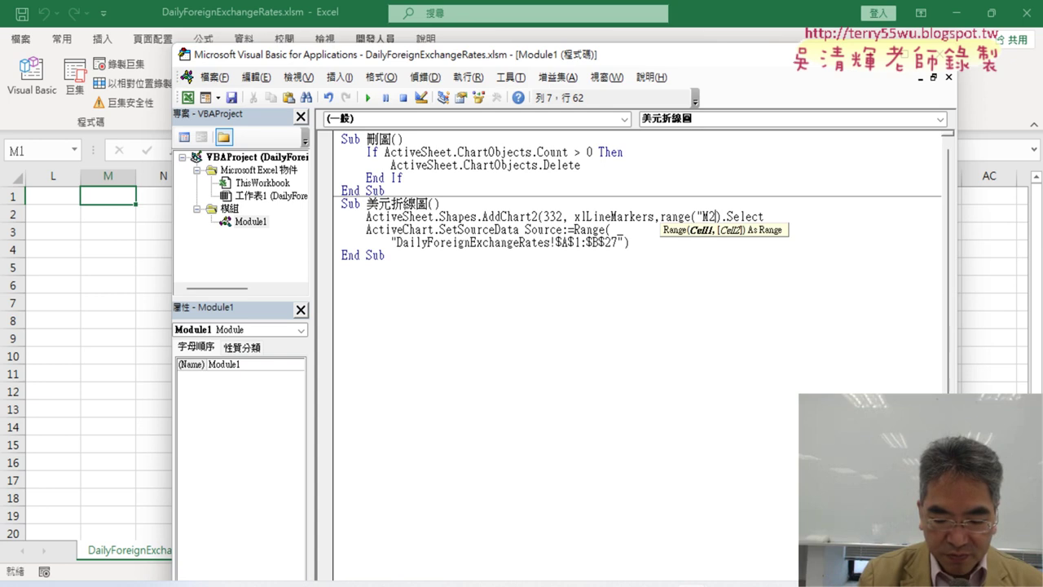
pyautogui.write('")')
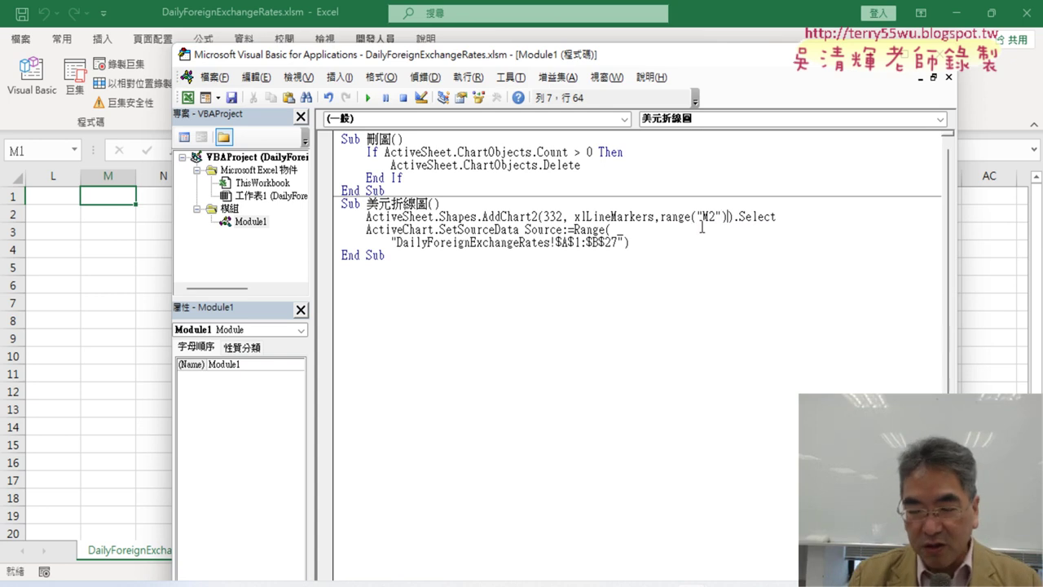
pyautogui.write('.')
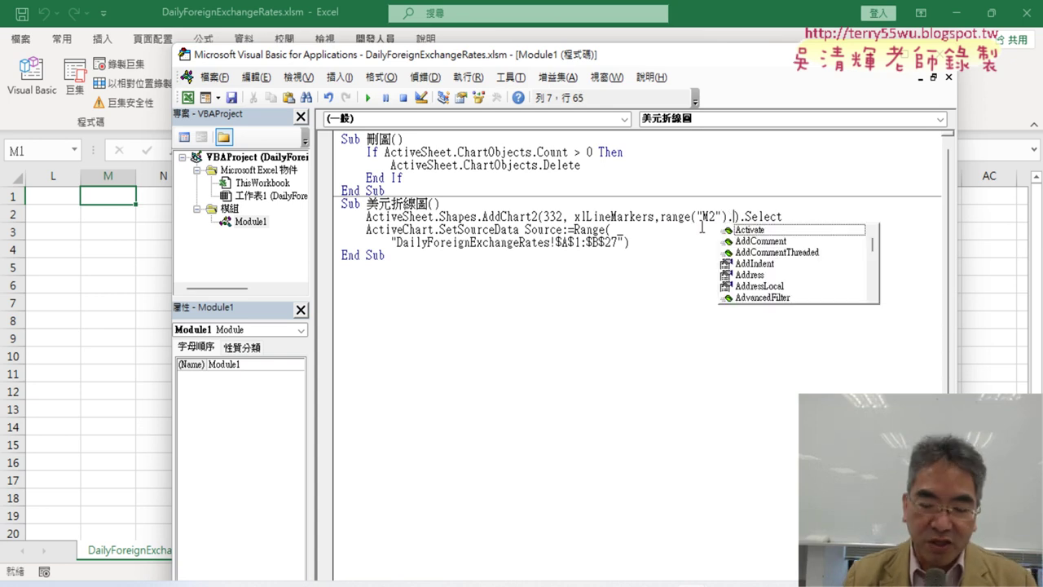
pyautogui.write('l')
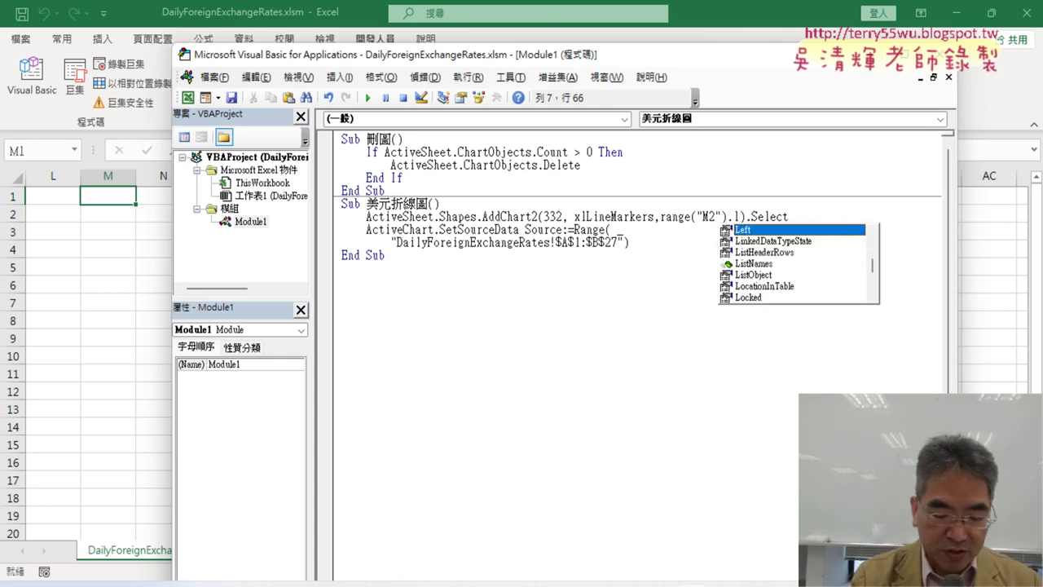
pyautogui.doubleClick(766, 232)
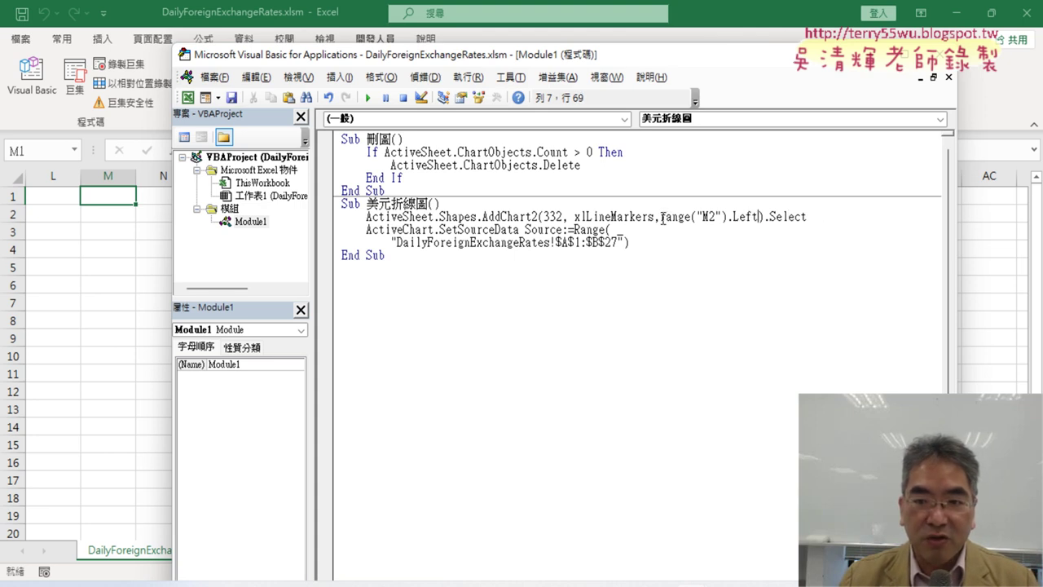
pyautogui.moveTo(662, 217); pyautogui.dragTo(743, 217)
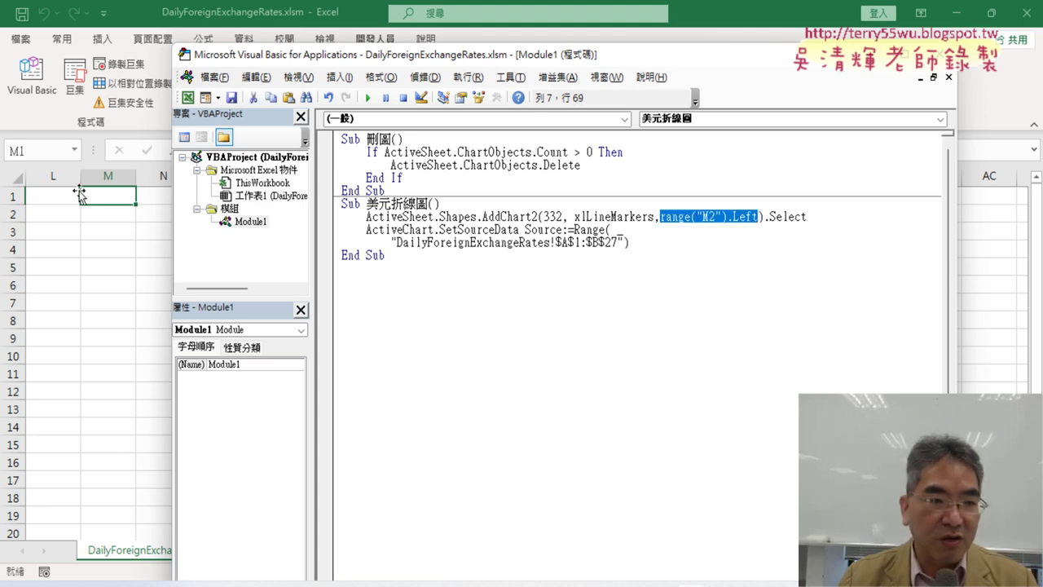
pyautogui.click(756, 220)
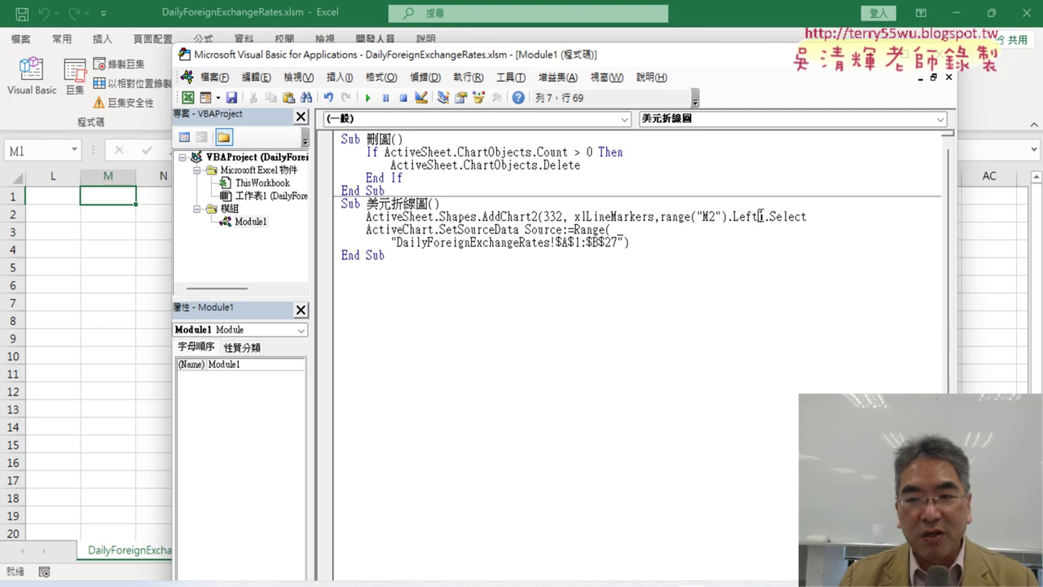
pyautogui.write(',')
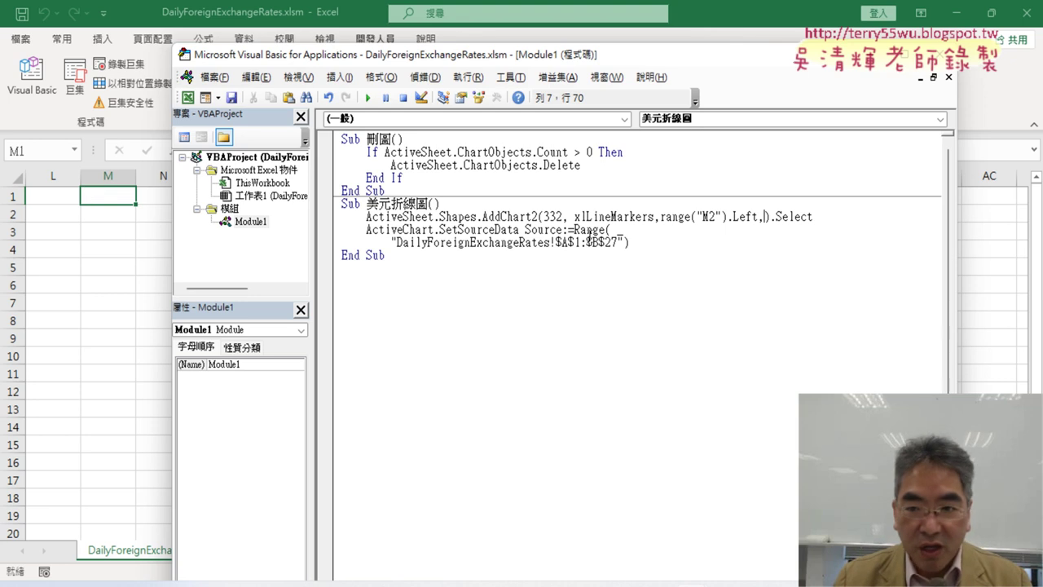
pyautogui.doubleClick(711, 217)
pyautogui.write('M1')
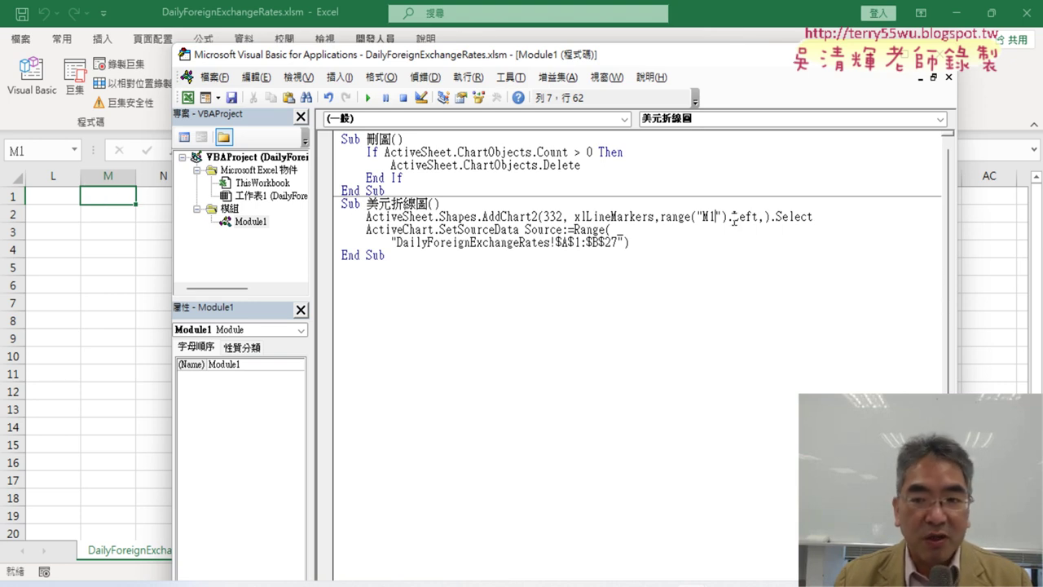
pyautogui.moveTo(728, 217)
pyautogui.mouseDown()
pyautogui.moveTo(673, 219)
pyautogui.moveTo(763, 217)
pyautogui.mouseUp()
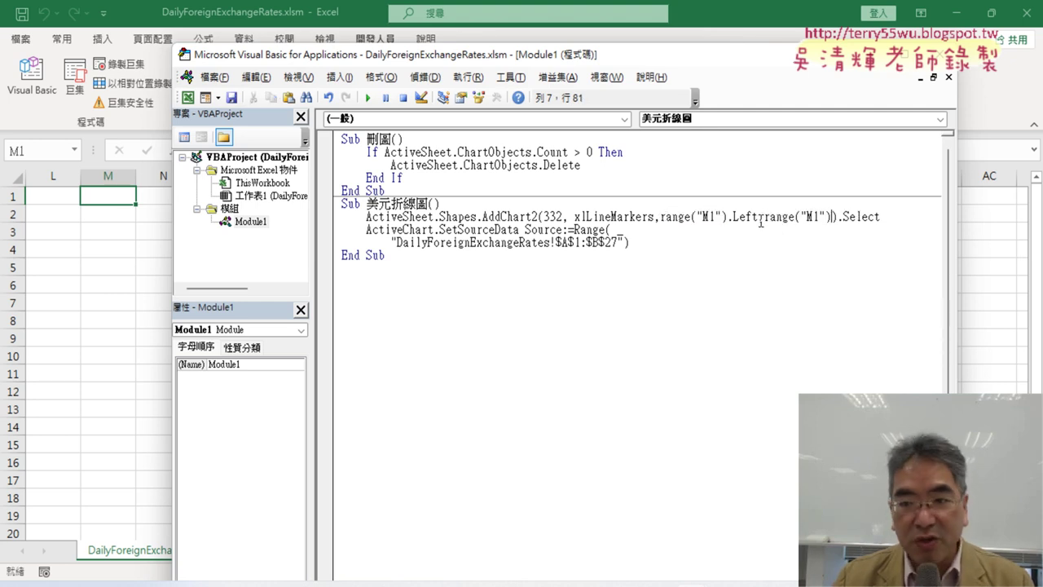
pyautogui.write('.')
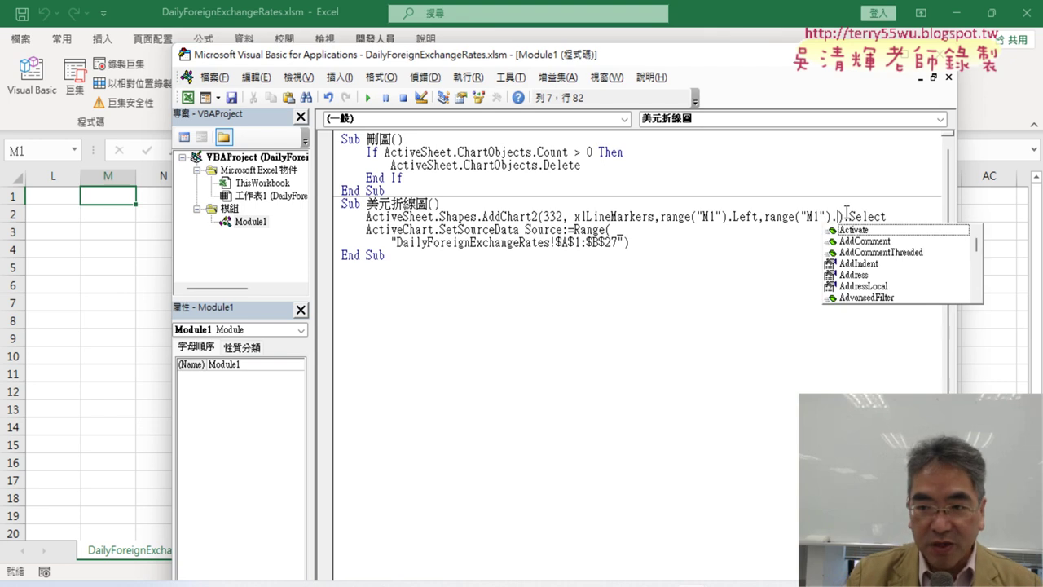
pyautogui.write('to')
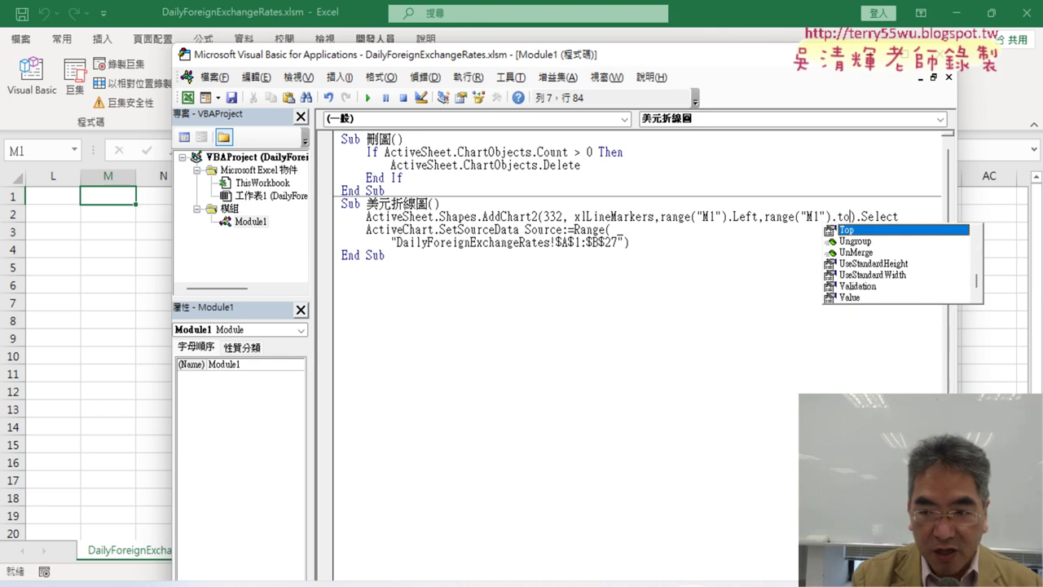
pyautogui.write('p')
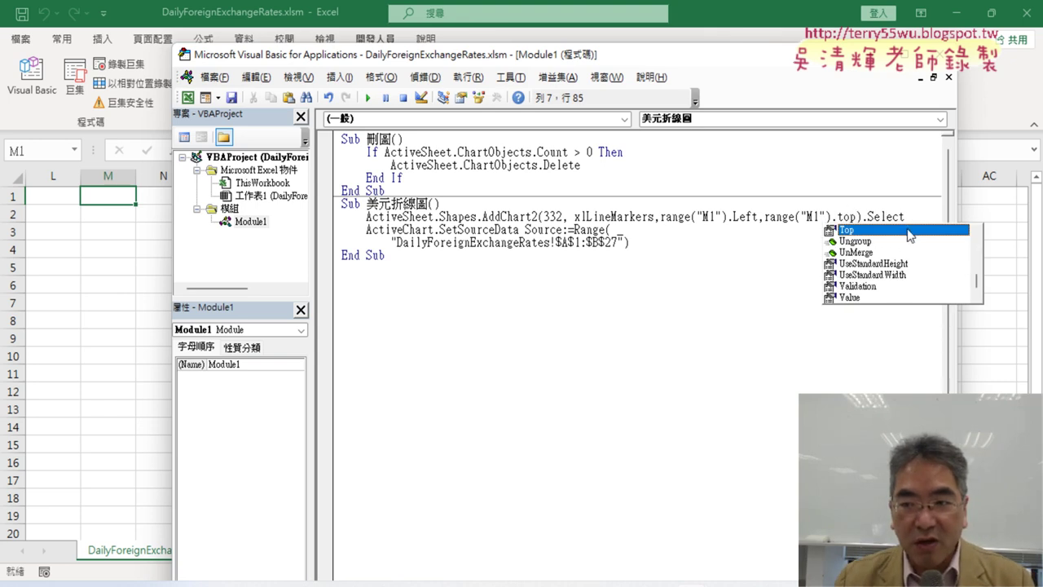
pyautogui.click(787, 289)
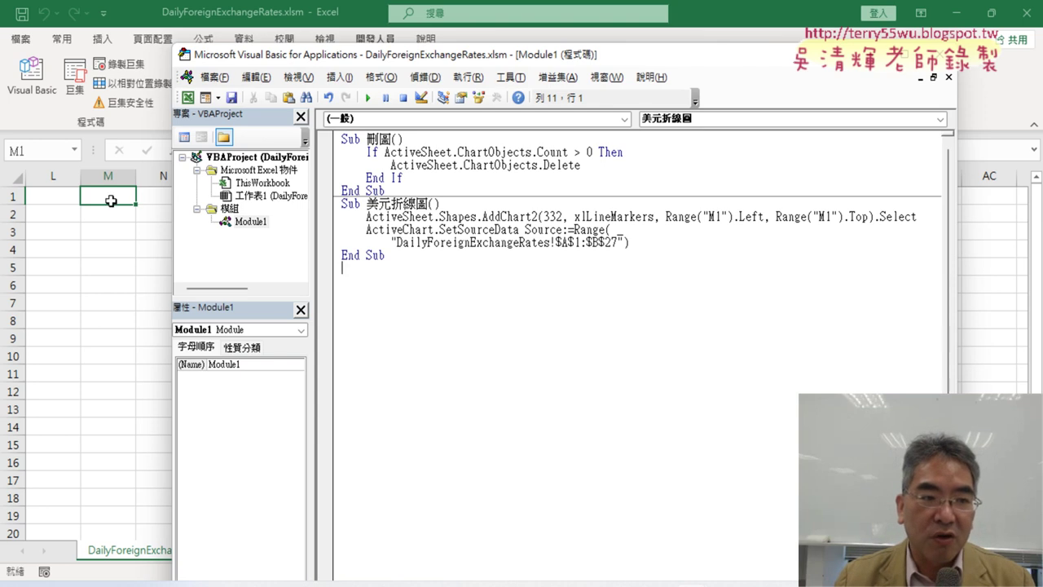
# Step: Run the 美元折線圖 macro to draw the exchange-rate chart at cell M1
pyautogui.click(447, 227)
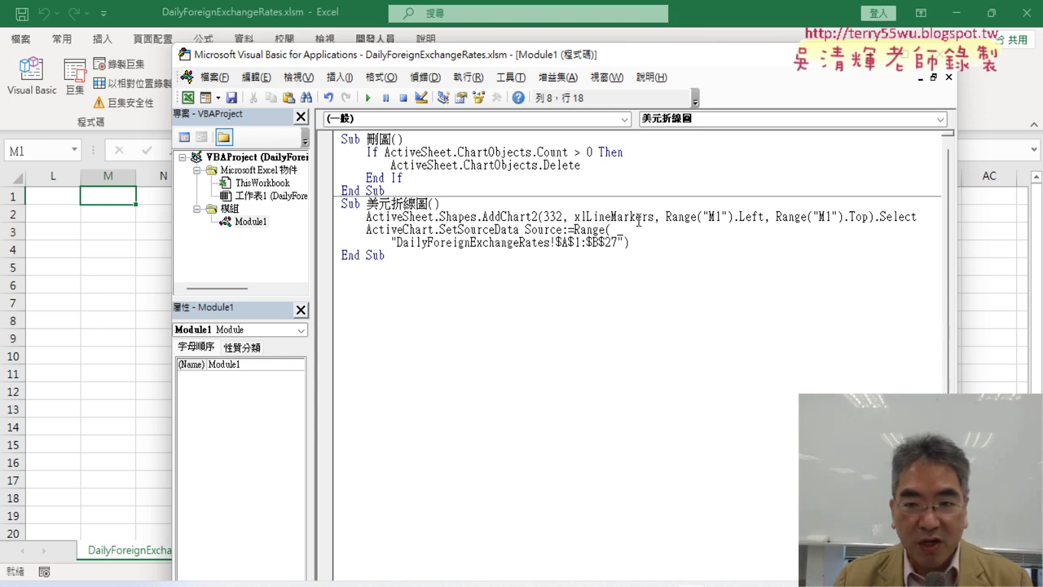
pyautogui.moveTo(655, 217); pyautogui.dragTo(868, 217)
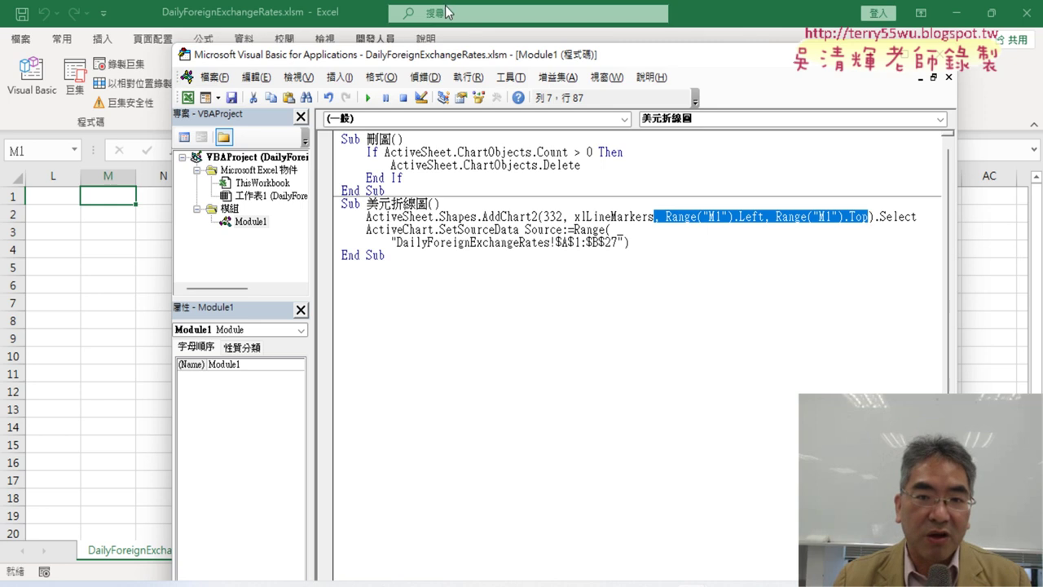
pyautogui.moveTo(469, 61); pyautogui.dragTo(683, 64)
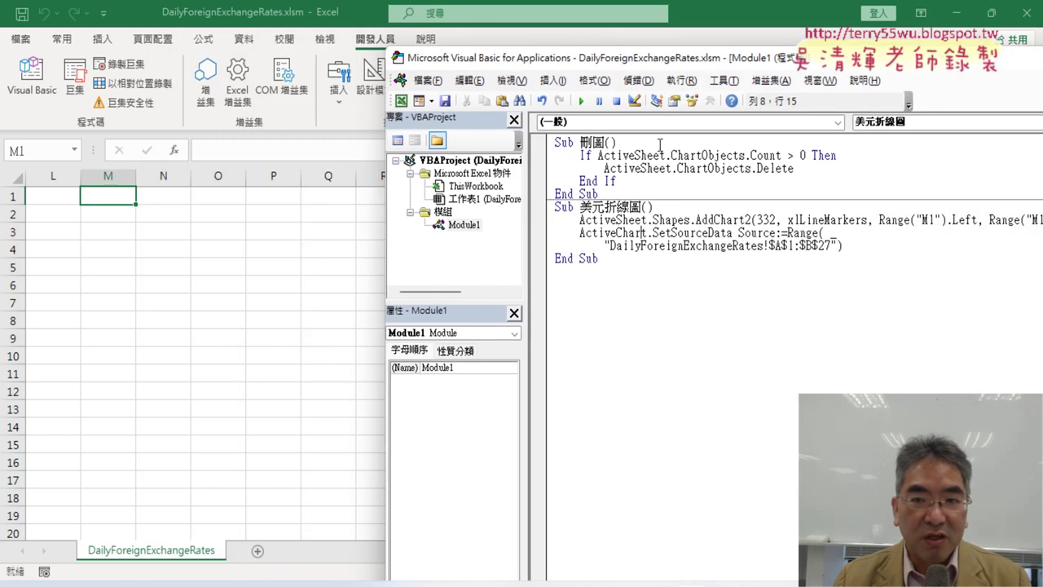
pyautogui.click(590, 105)
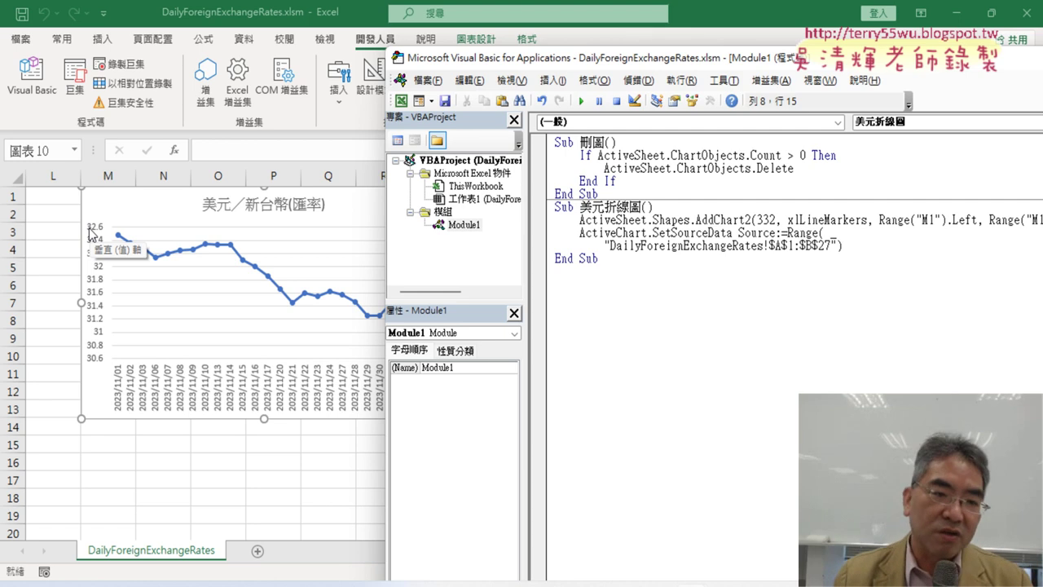
# Step: Widen the 美元／新台幣 chart to column W, shorten it to about row 10, and reopen Module1
pyautogui.click(262, 473)
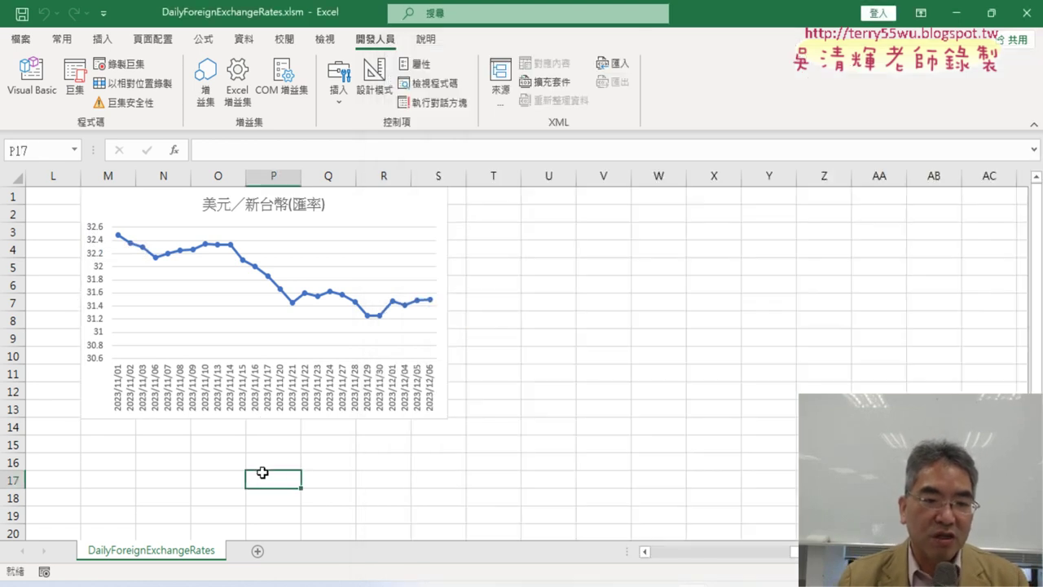
pyautogui.click(449, 298)
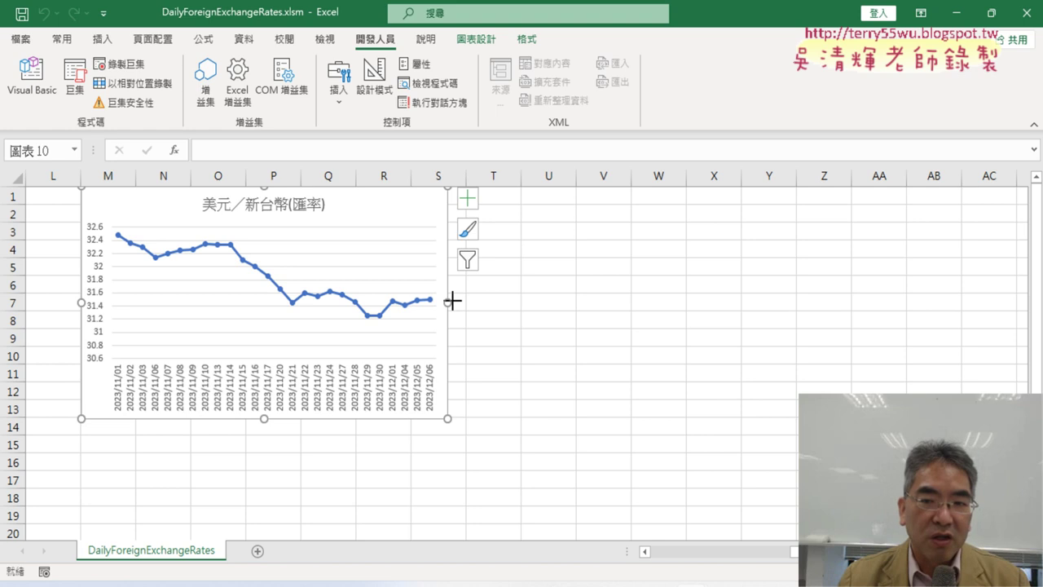
pyautogui.moveTo(452, 300); pyautogui.dragTo(686, 303)
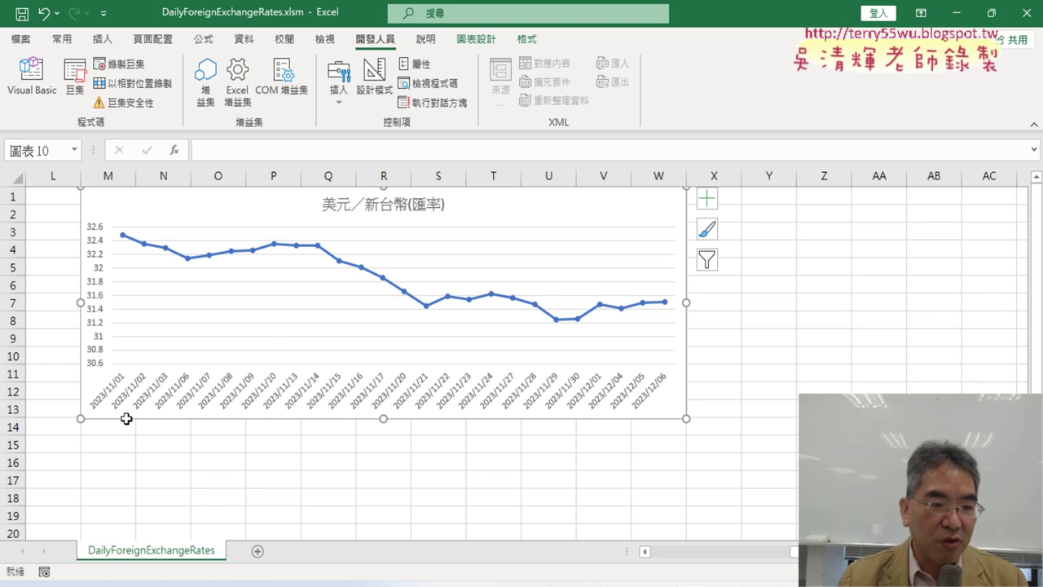
pyautogui.moveTo(384, 392); pyautogui.dragTo(387, 362)
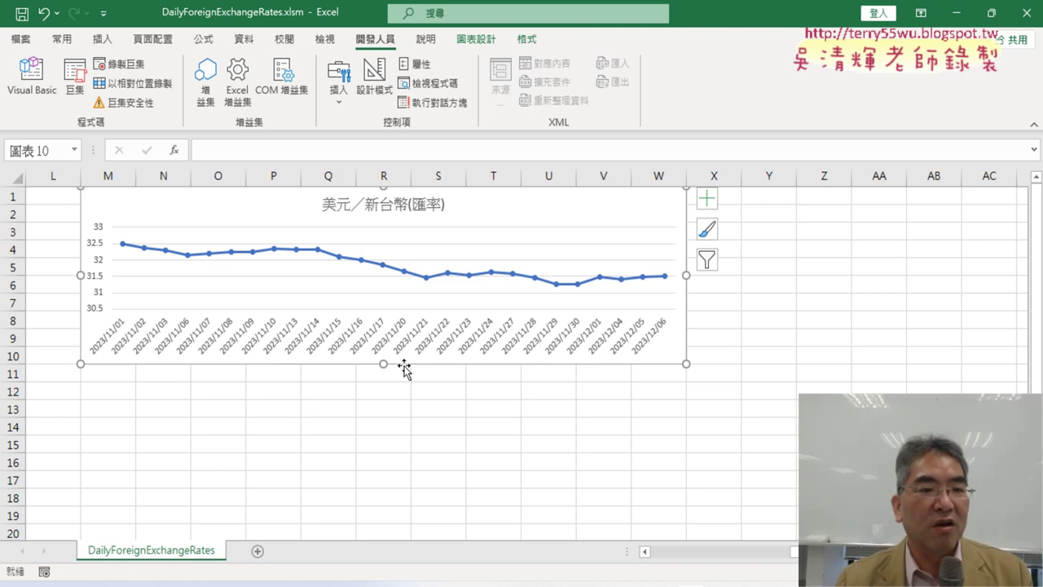
pyautogui.click(49, 92)
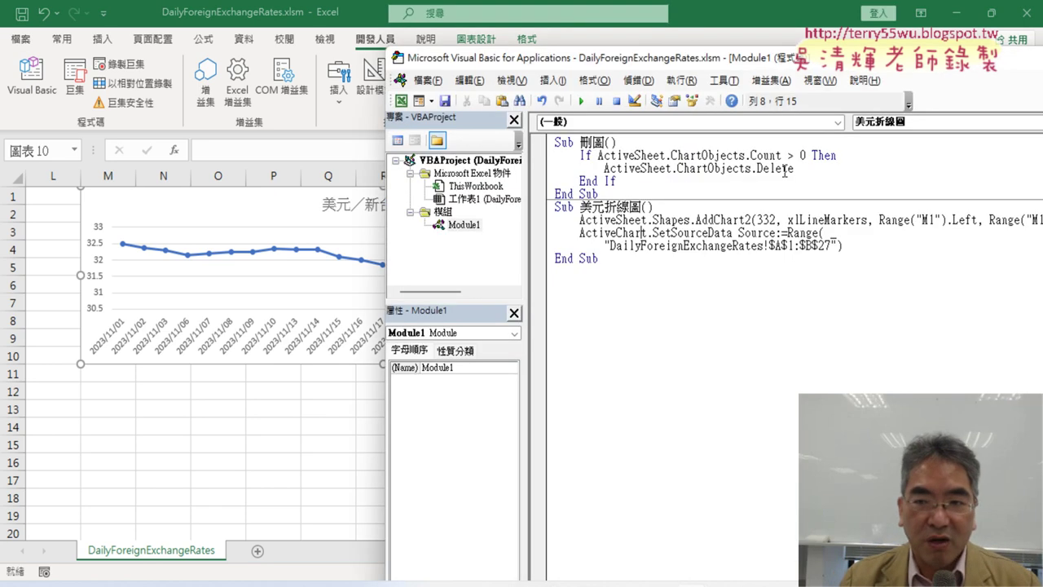
# Step: Run 刪圖 to remove the existing chart, then reposition and widen the code editor
pyautogui.click(747, 168)
pyautogui.click(580, 101)
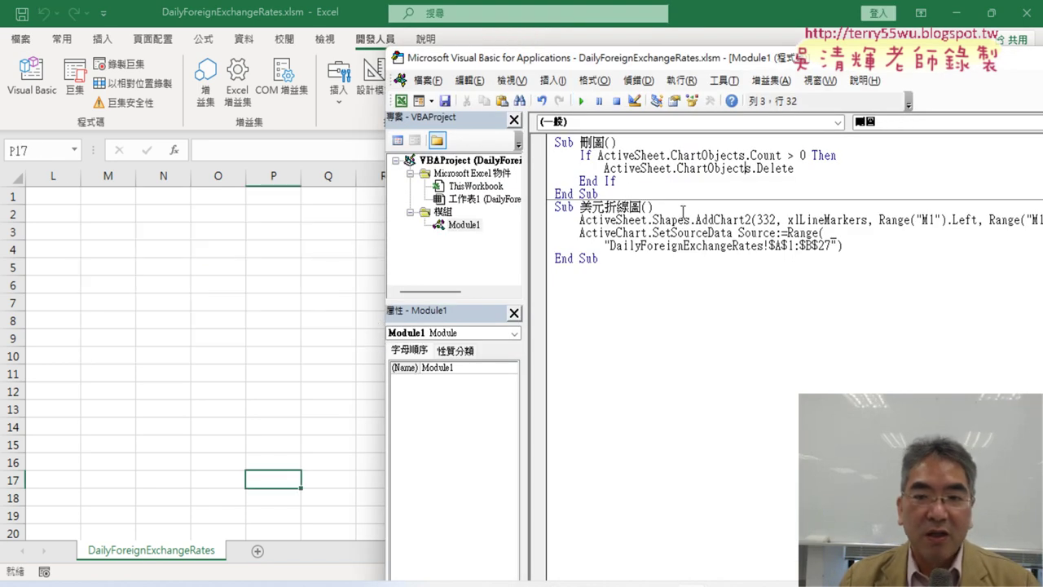
pyautogui.moveTo(684, 61); pyautogui.dragTo(337, 55)
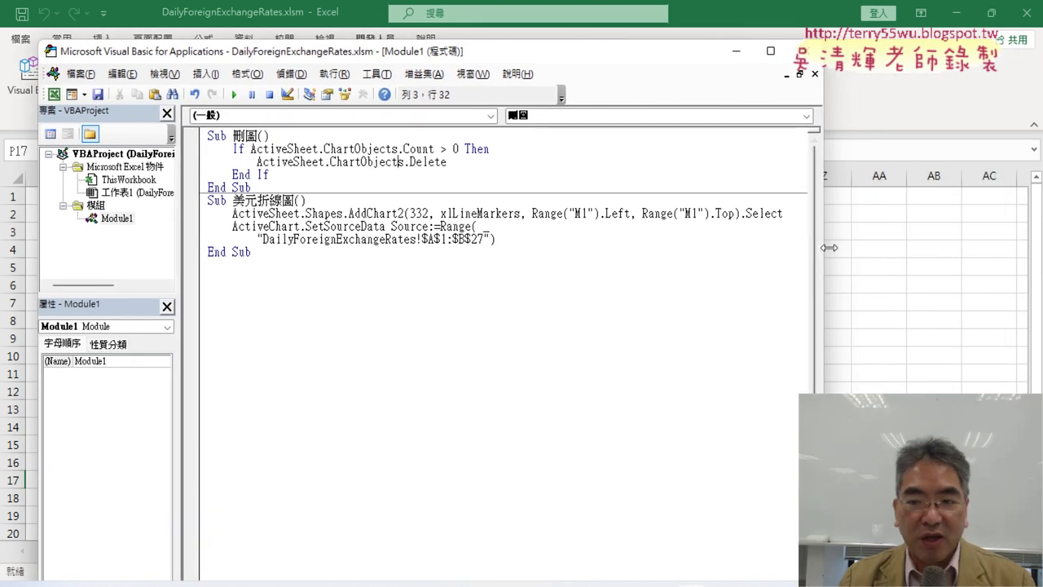
pyautogui.moveTo(827, 247); pyautogui.dragTo(1032, 246)
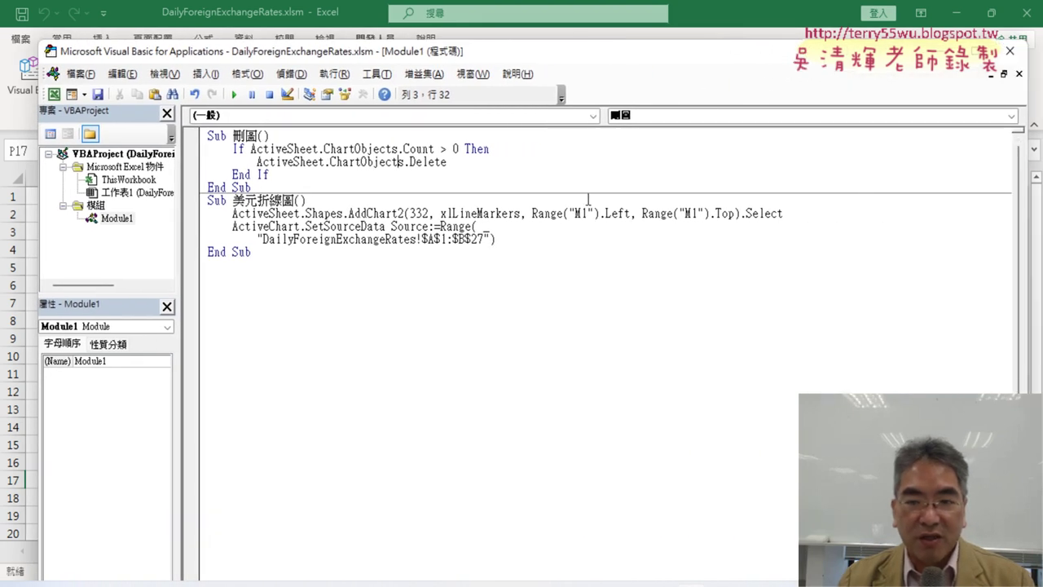
# Step: Add Range("M1").Width*10 as the AddChart2 width argument
pyautogui.click(736, 213)
pyautogui.write(',')
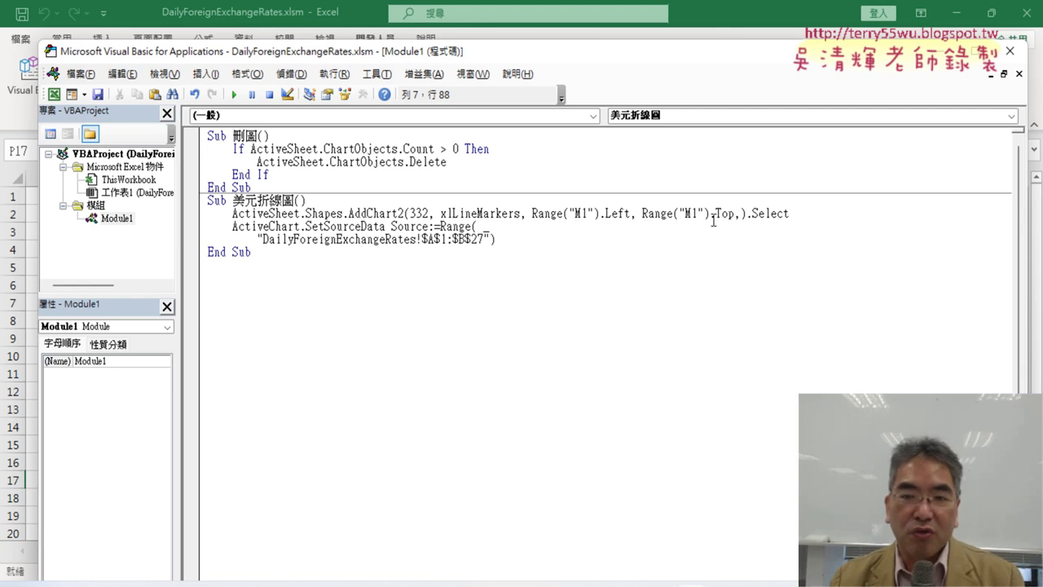
pyautogui.moveTo(642, 213); pyautogui.dragTo(710, 213)
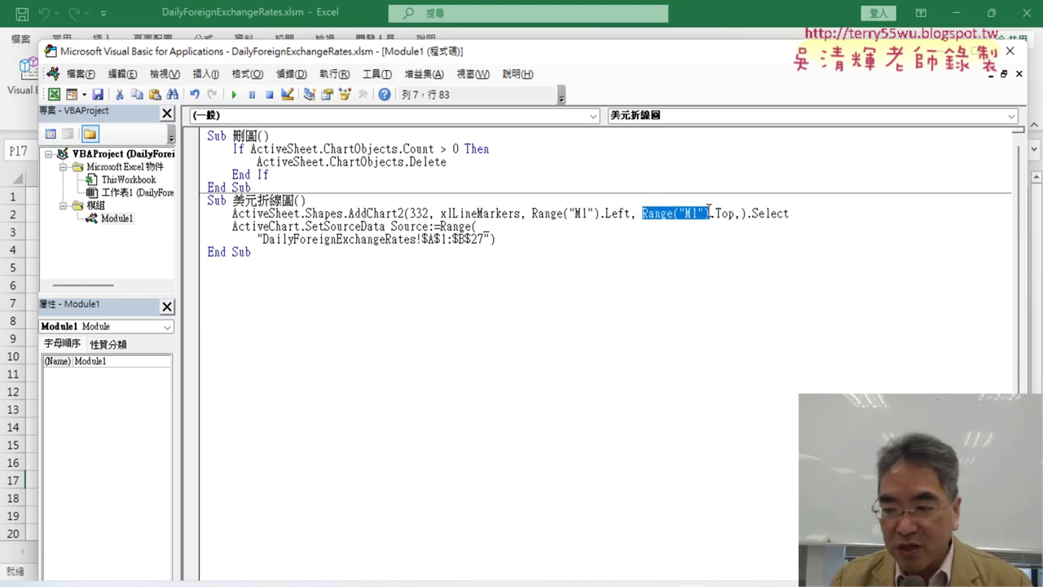
pyautogui.hotkey('ctrl', 'c')
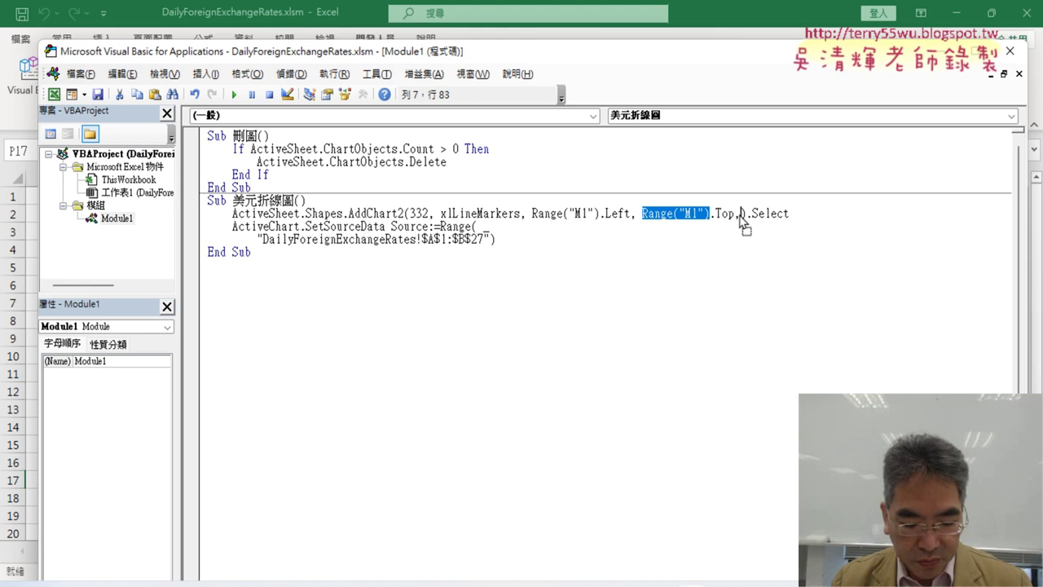
pyautogui.click(743, 216)
pyautogui.hotkey('ctrl', 'v')
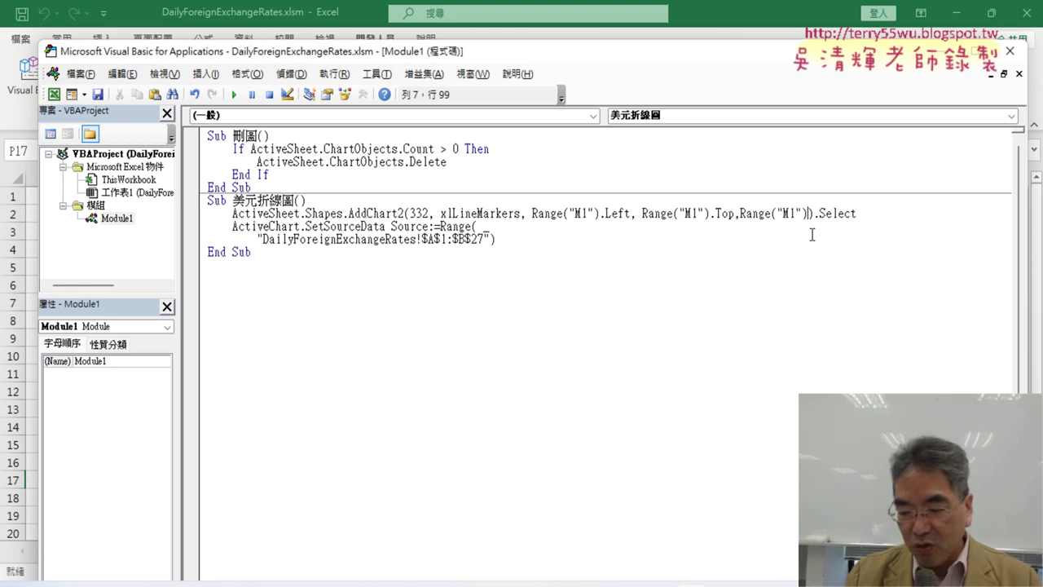
pyautogui.write('.w')
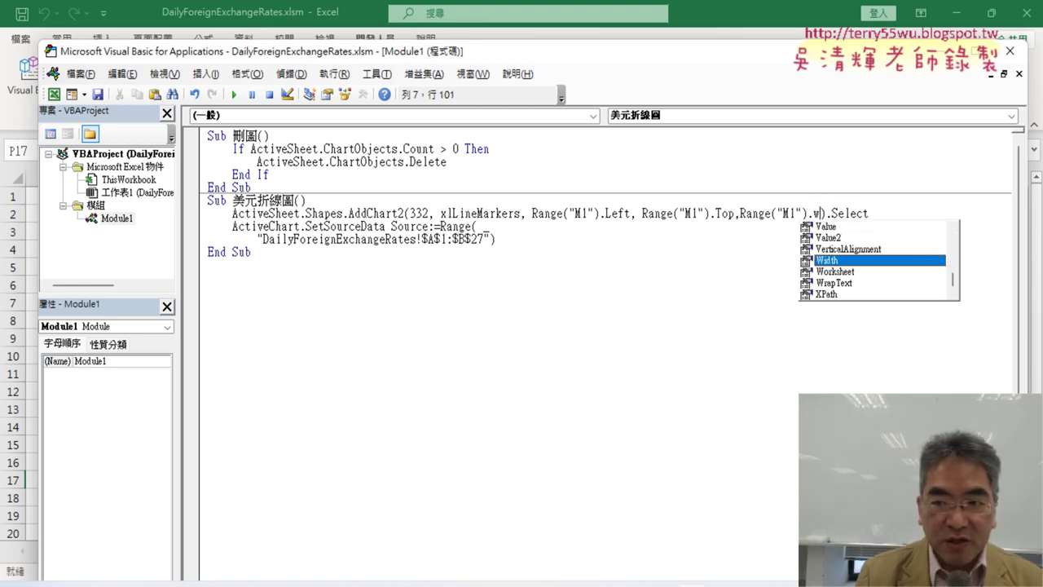
pyautogui.press('Tab')
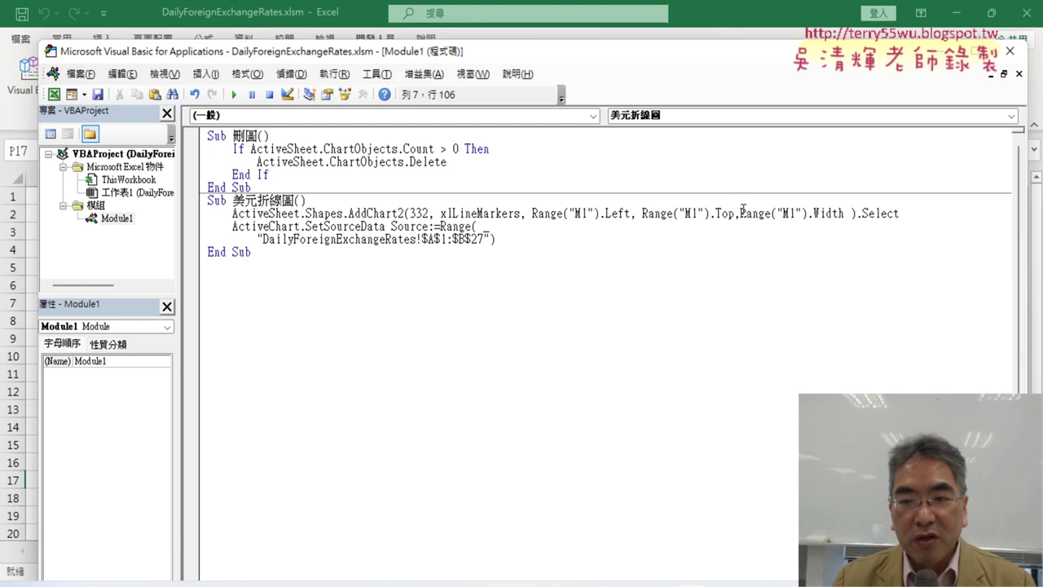
pyautogui.moveTo(741, 212); pyautogui.dragTo(819, 212)
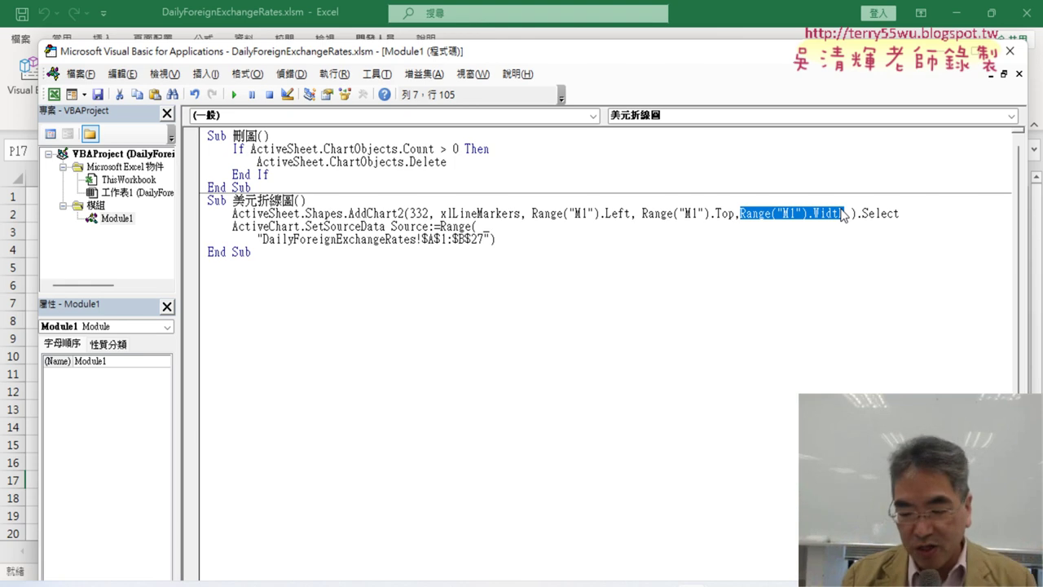
pyautogui.click(843, 214)
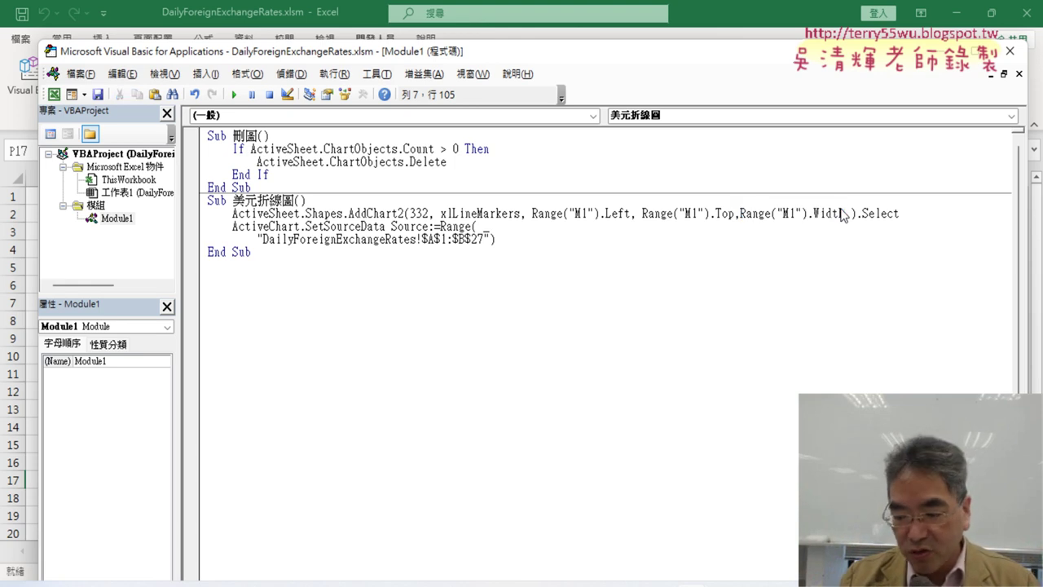
pyautogui.write('*10')
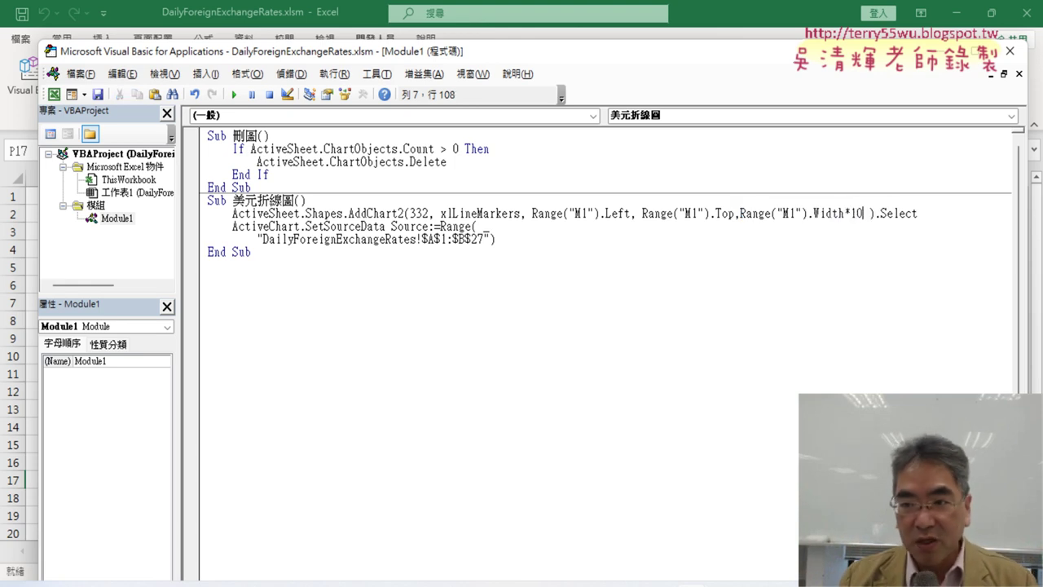
pyautogui.moveTo(844, 214); pyautogui.dragTo(862, 213)
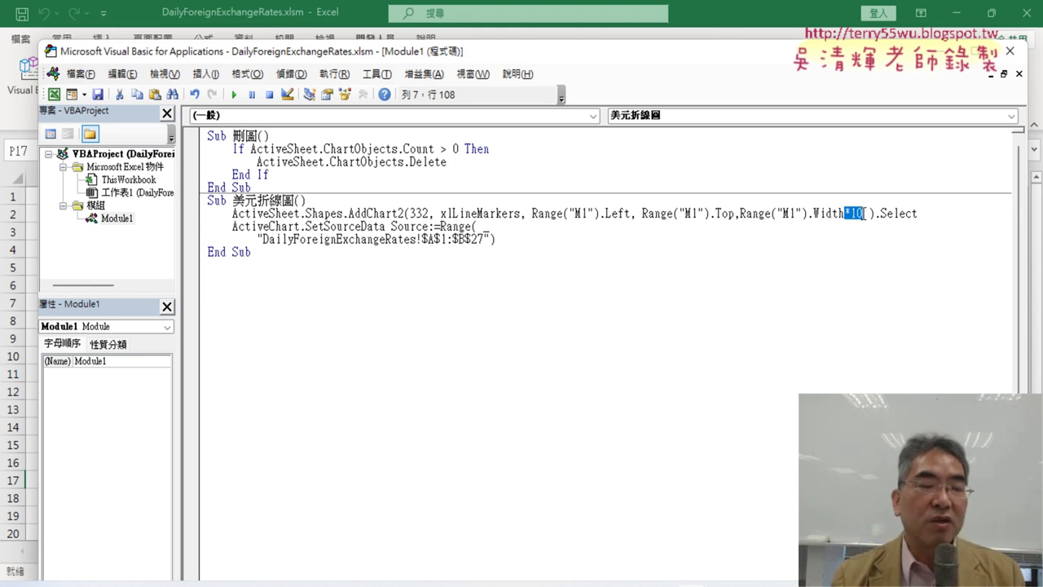
pyautogui.click(863, 213)
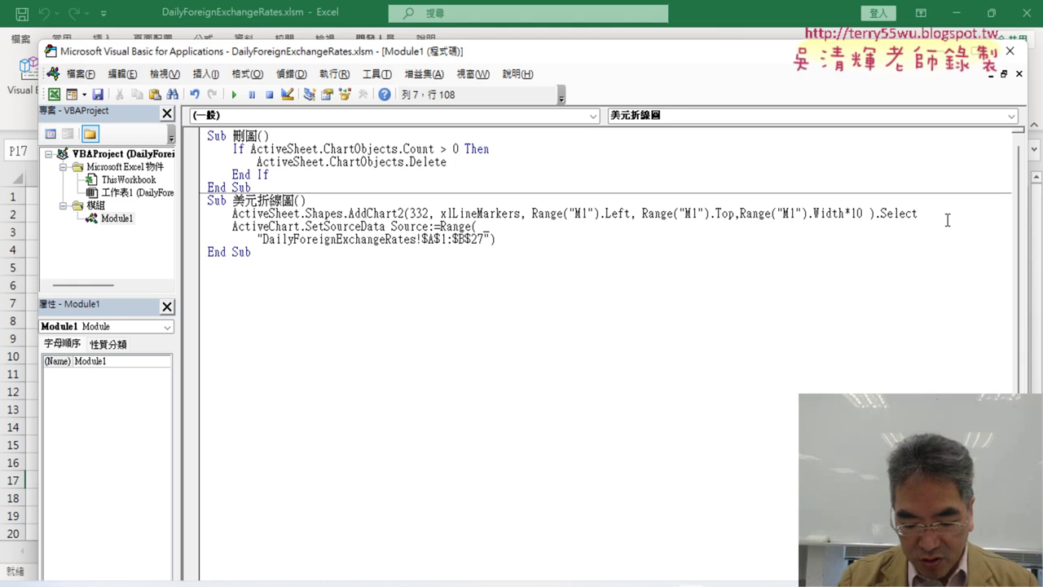
# Step: Add Range("M1").Height*10 as the height argument, then move the editor down
pyautogui.write(',')
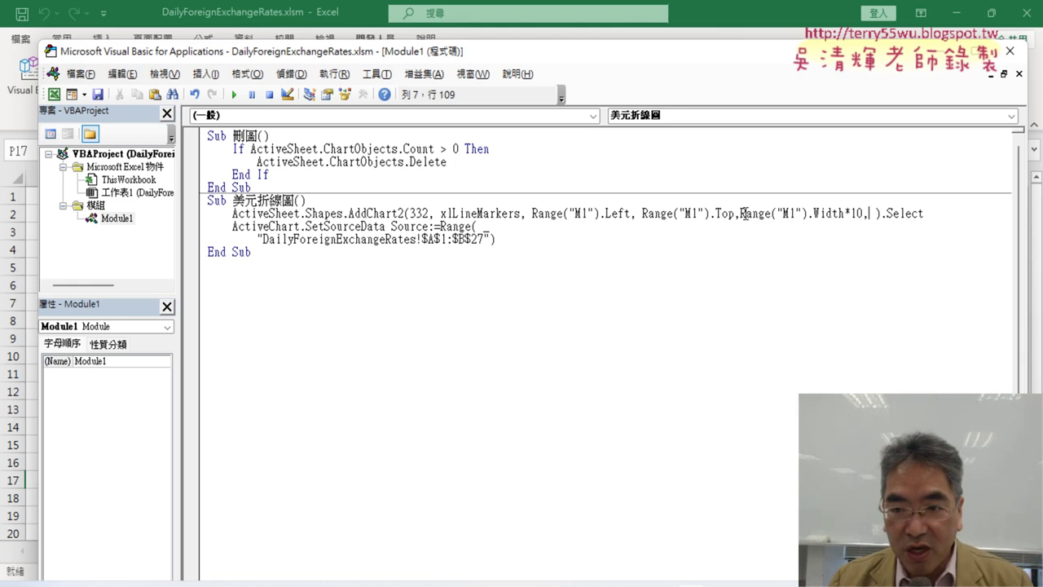
pyautogui.moveTo(740, 213); pyautogui.dragTo(870, 213)
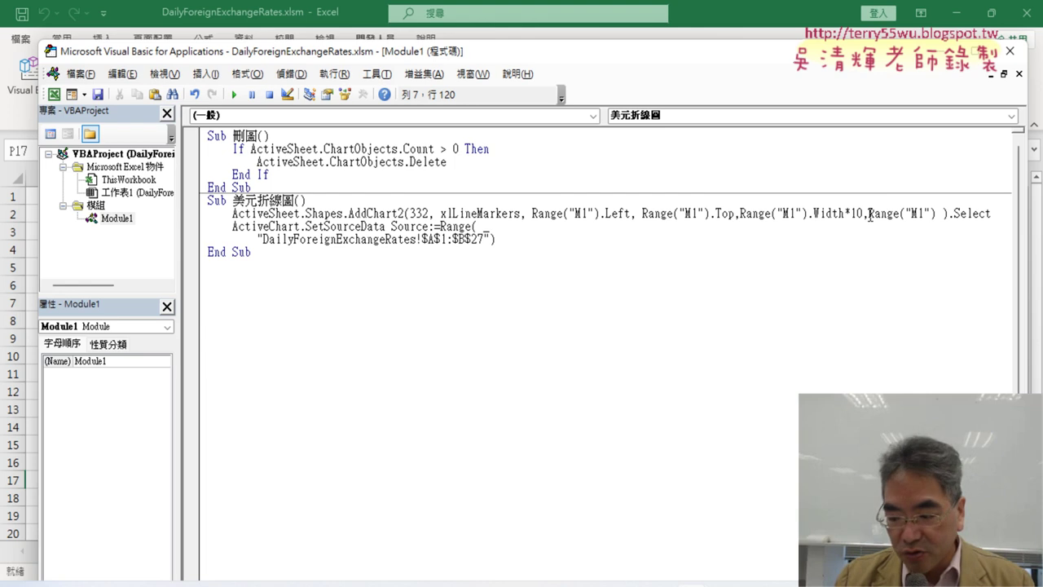
pyautogui.write('.')
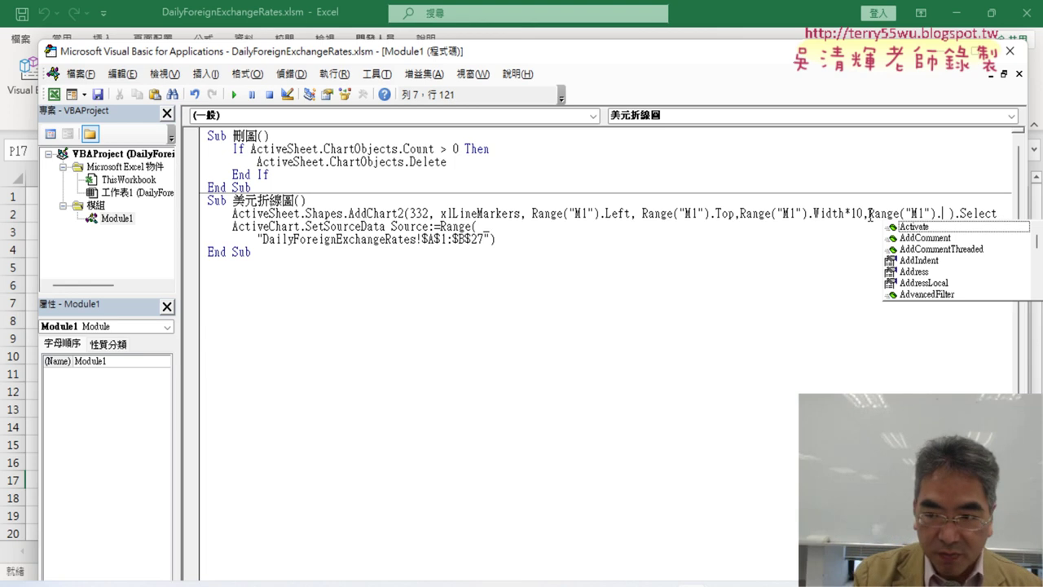
pyautogui.write('H')
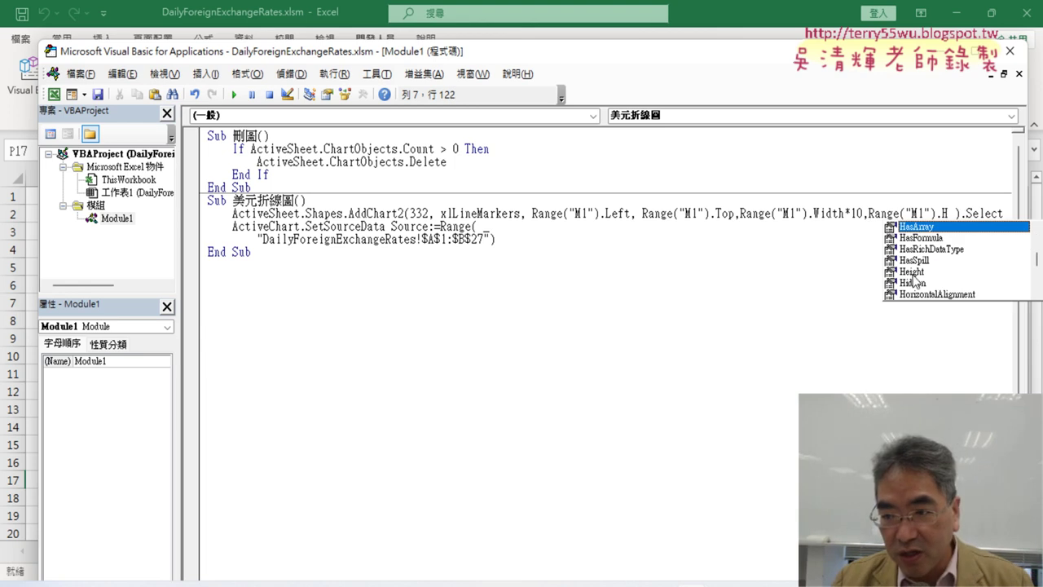
pyautogui.click(914, 276)
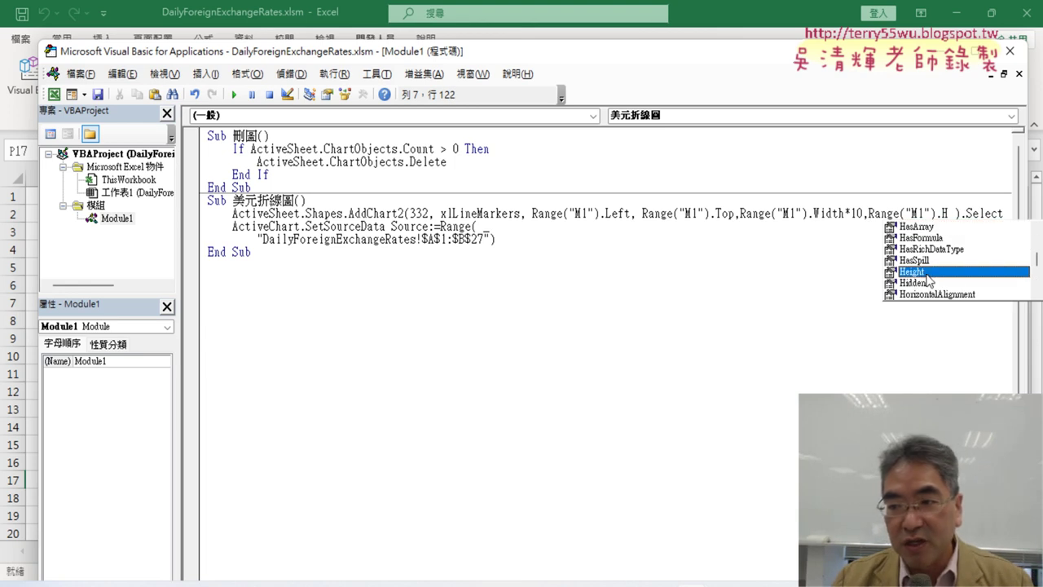
pyautogui.doubleClick(927, 278)
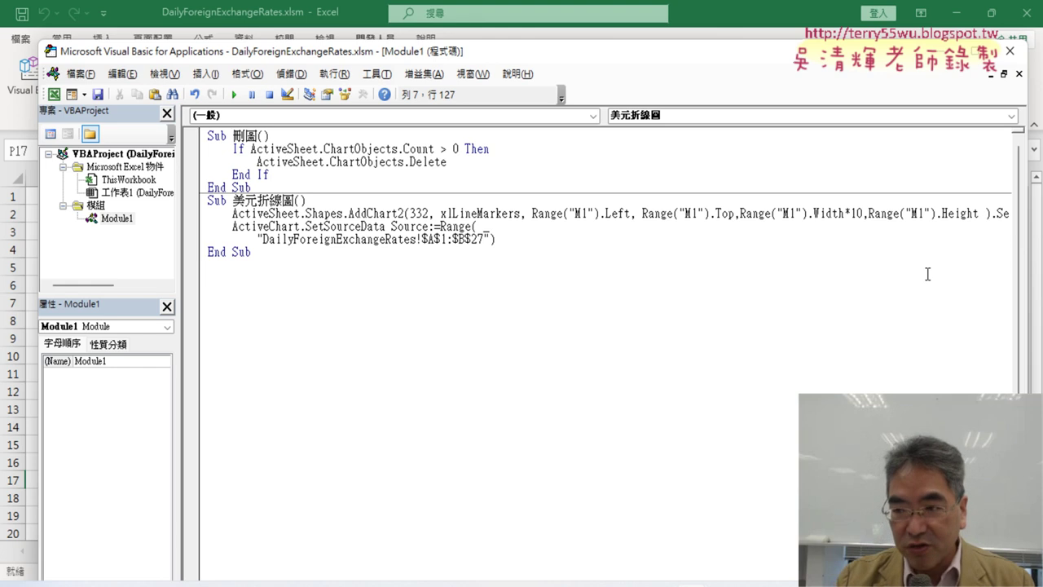
pyautogui.write('*')
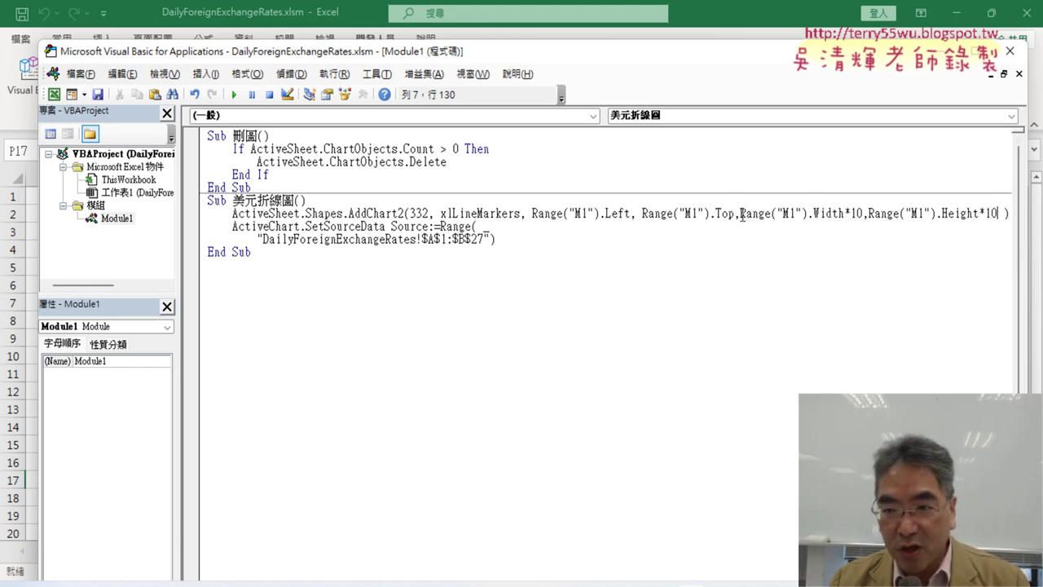
pyautogui.moveTo(742, 215); pyautogui.dragTo(999, 214)
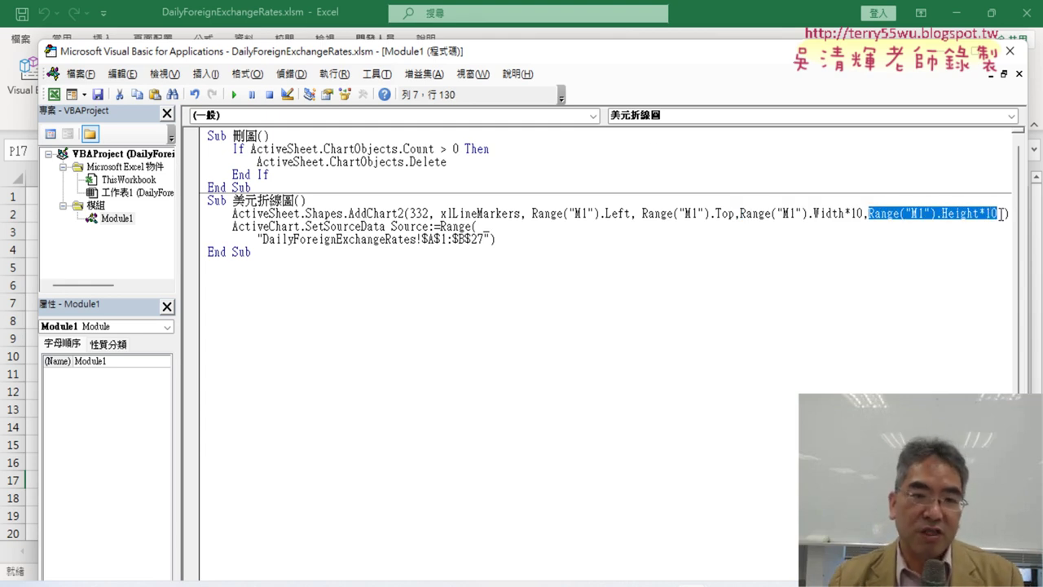
pyautogui.moveTo(440, 52); pyautogui.dragTo(422, 334)
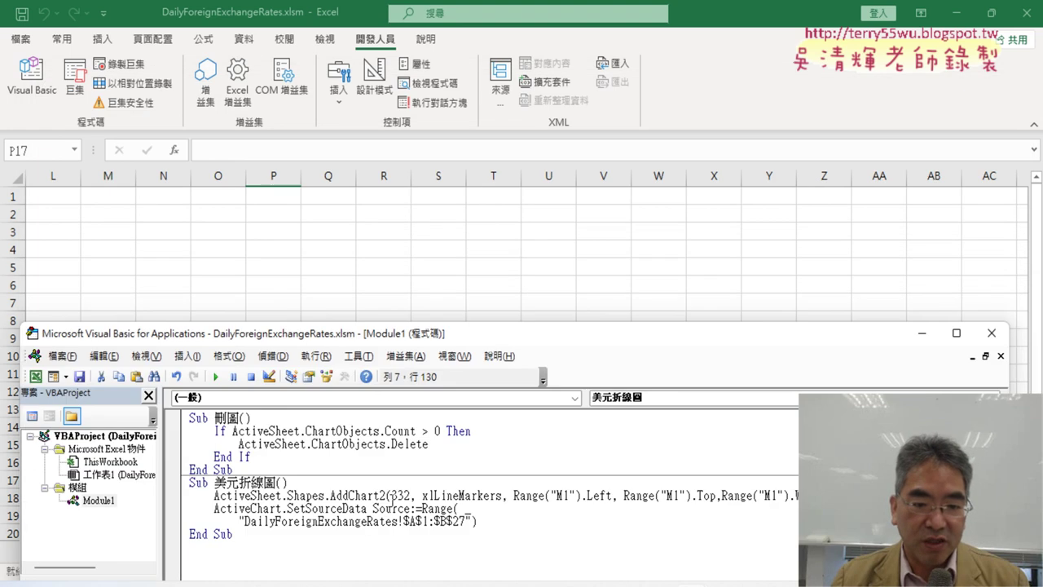
# Step: Run the updated 美元折線圖 macro and lower the editor to see the whole chart
pyautogui.click(374, 508)
pyautogui.click(216, 377)
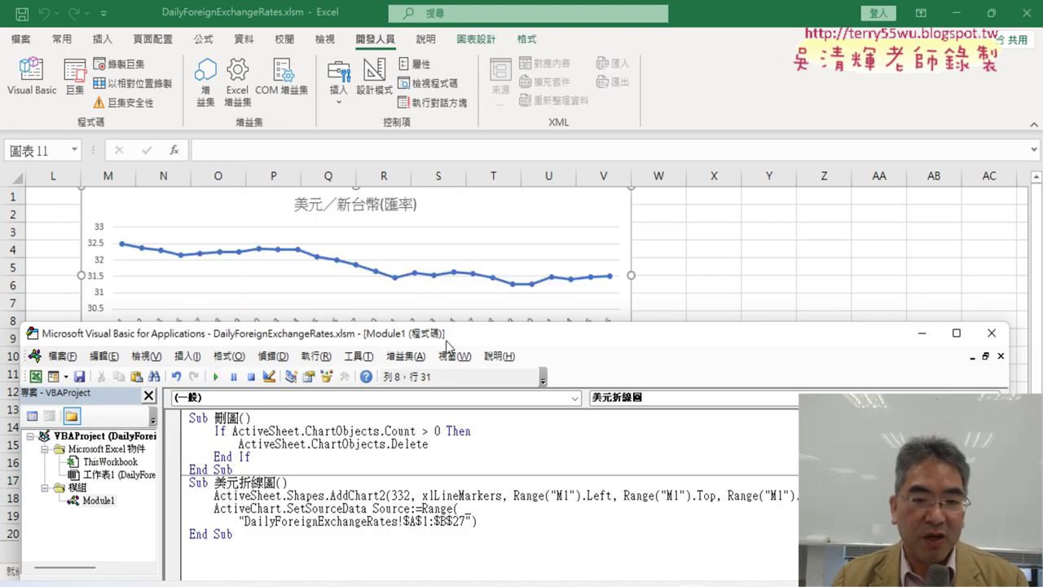
pyautogui.moveTo(447, 340); pyautogui.dragTo(446, 422)
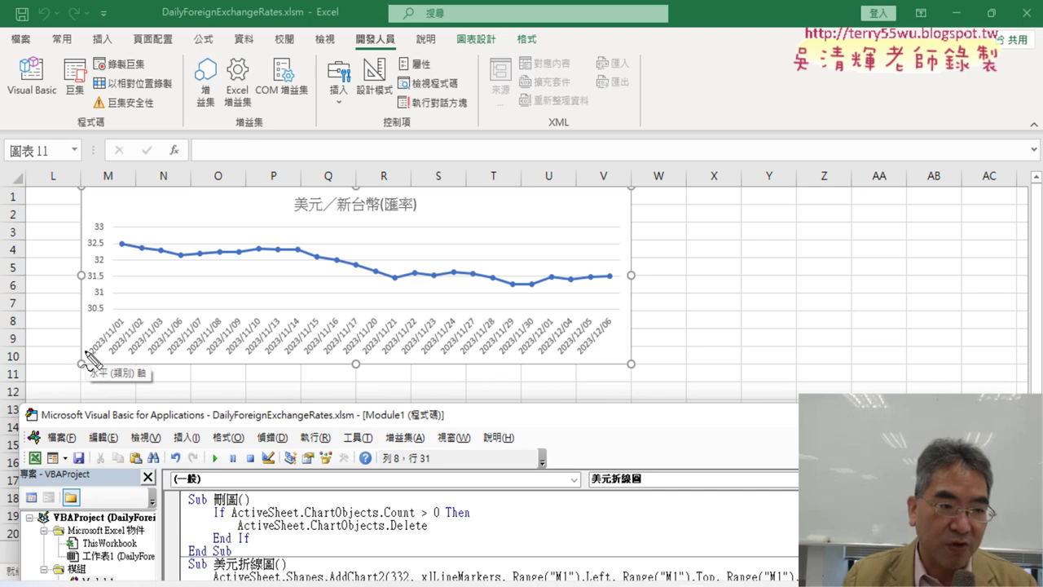
# Step: Pen-annotate that the chart spans ten columns from M and ten rows from row 1, then clear it
pyautogui.moveTo(77, 174); pyautogui.dragTo(77, 205)
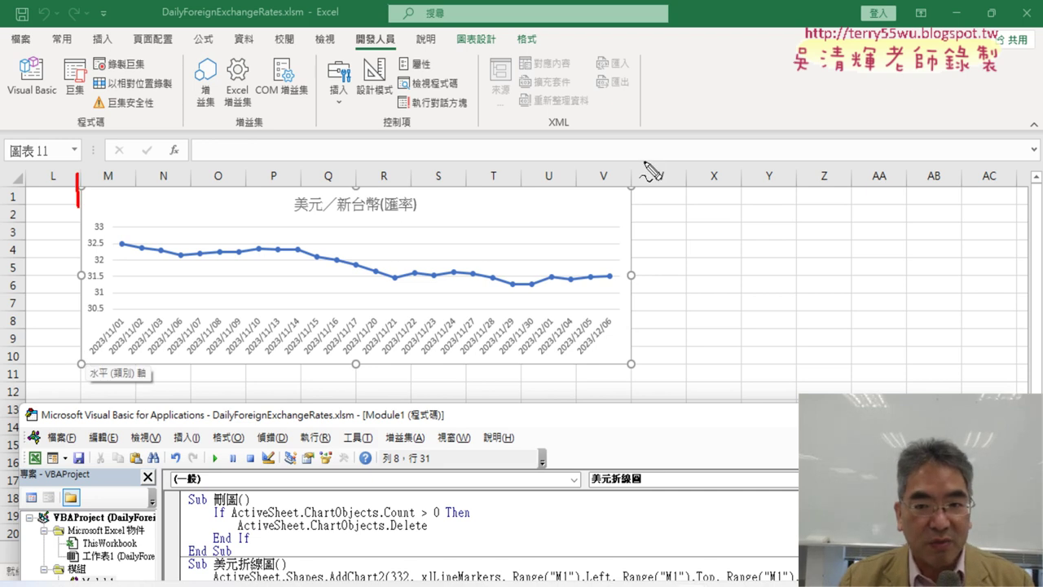
pyautogui.moveTo(634, 171); pyautogui.dragTo(637, 206)
pyautogui.moveTo(405, 108); pyautogui.dragTo(367, 146)
pyautogui.moveTo(371, 110); pyautogui.dragTo(409, 149)
pyautogui.moveTo(432, 113); pyautogui.dragTo(429, 146)
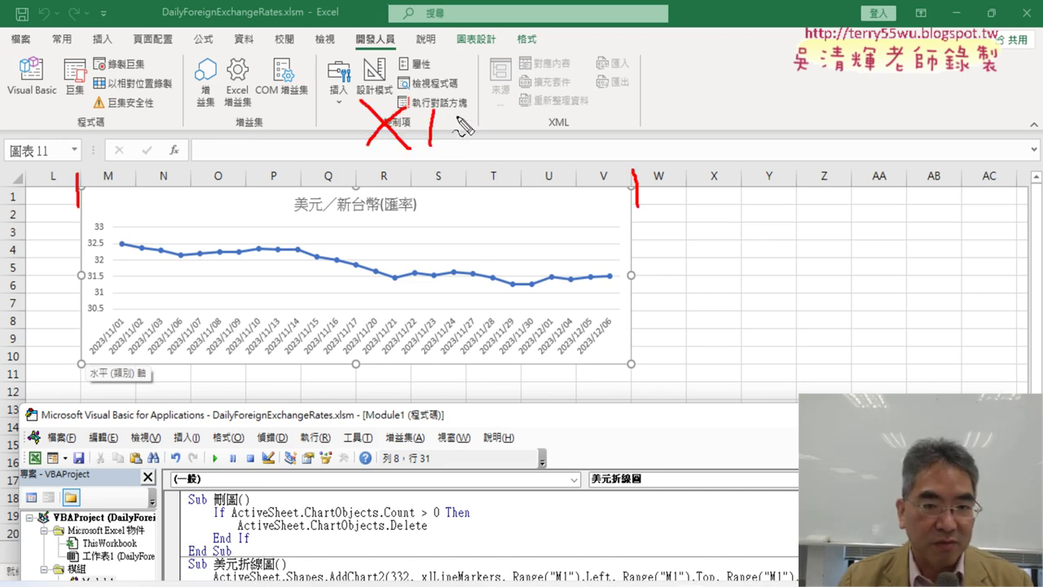
pyautogui.moveTo(464, 117); pyautogui.dragTo(461, 120)
pyautogui.moveTo(77, 189); pyautogui.dragTo(23, 213)
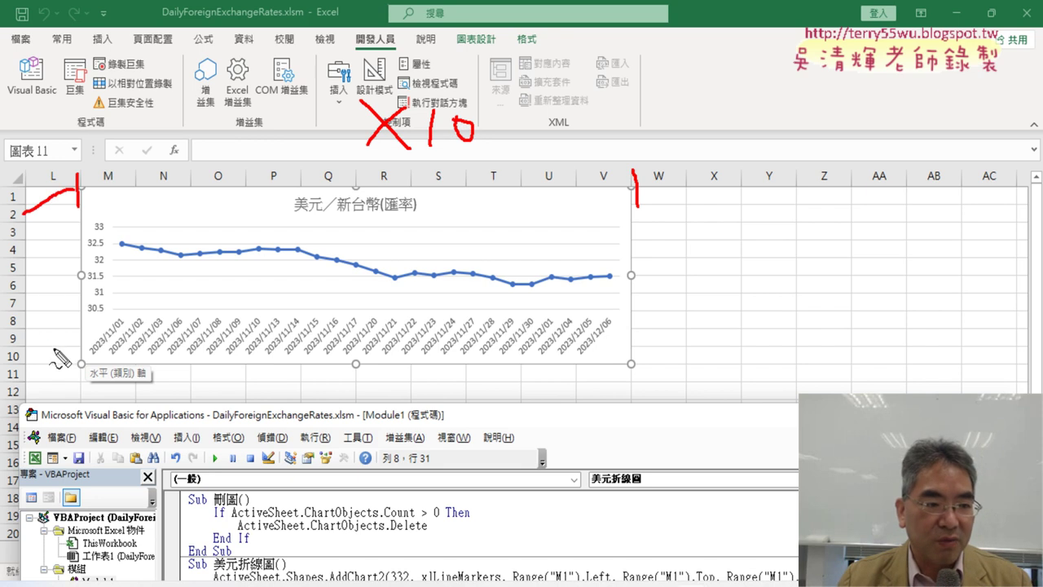
pyautogui.moveTo(46, 344); pyautogui.dragTo(69, 364)
pyautogui.moveTo(24, 254); pyautogui.dragTo(48, 287)
pyautogui.moveTo(47, 252)
pyautogui.mouseDown()
pyautogui.moveTo(22, 289)
pyautogui.moveTo(55, 289)
pyautogui.moveTo(72, 271)
pyautogui.mouseUp()
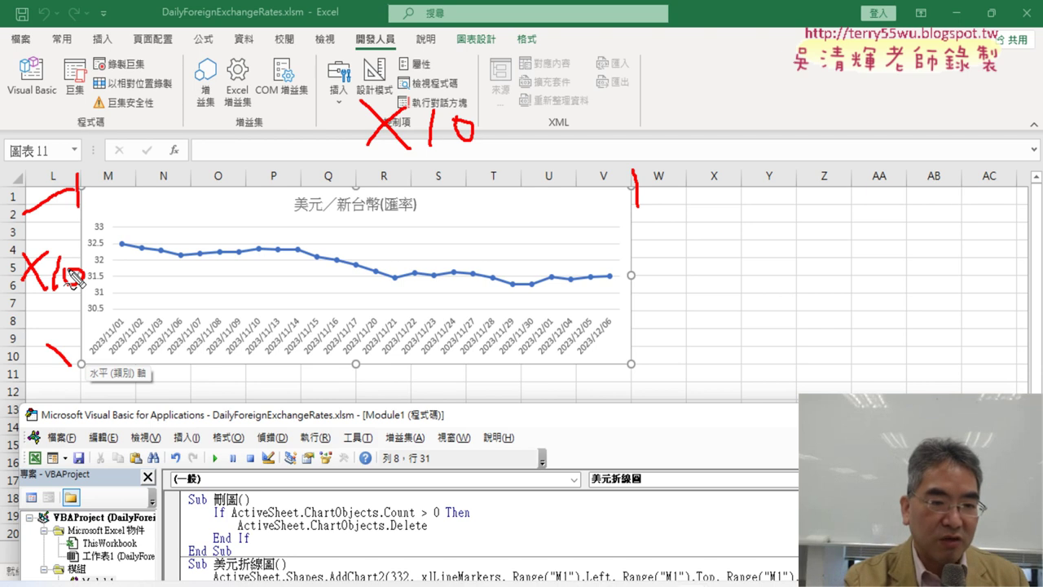
pyautogui.press('Escape')
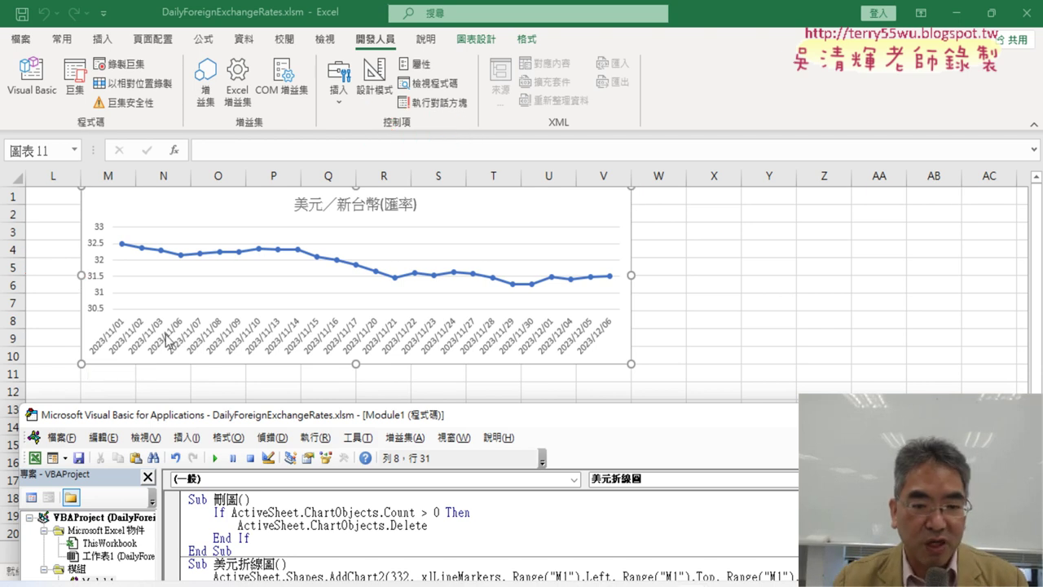
# Step: Run 刪圖 to delete the chart, return to the worksheet, and scroll back to the exchange-rate data
pyautogui.click(371, 525)
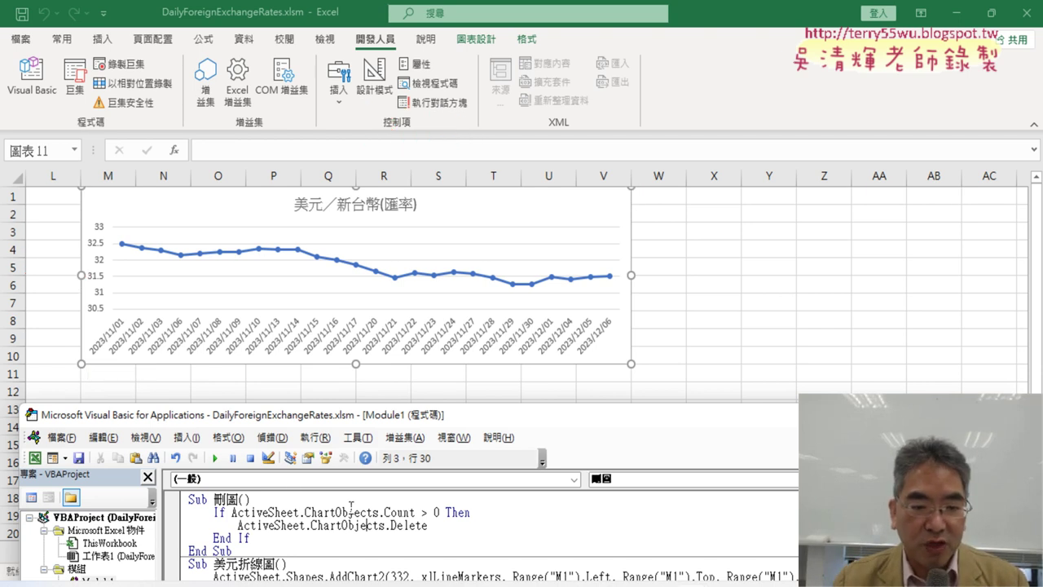
pyautogui.click(214, 458)
pyautogui.hotkey('alt', 'F11')
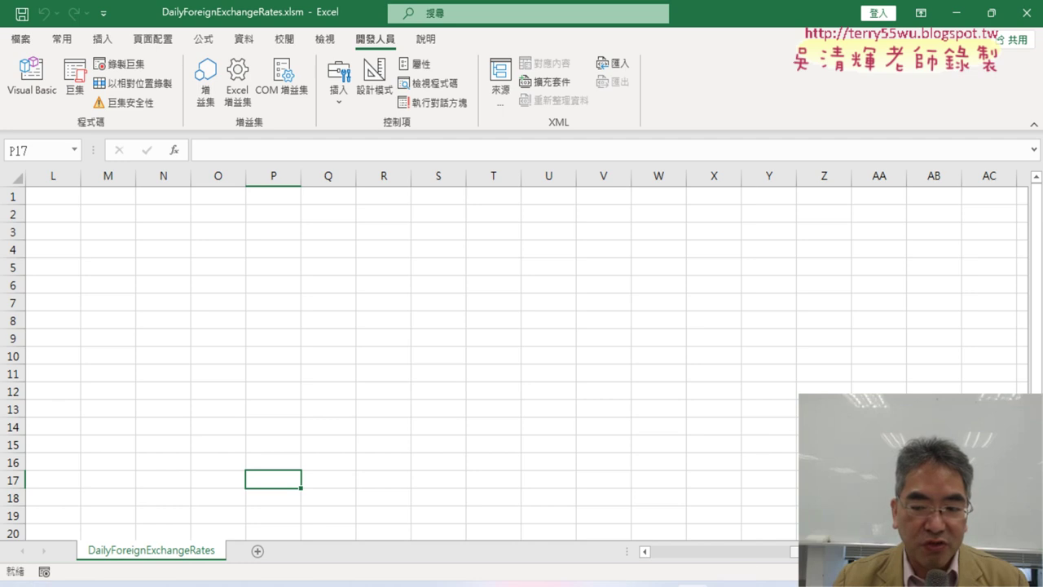
pyautogui.hscroll(-5, 522, 366)
pyautogui.moveTo(49, 197)
pyautogui.mouseDown()
pyautogui.moveTo(57, 204)
pyautogui.moveTo(53, 194)
pyautogui.mouseUp()
pyautogui.scroll(-2, 150, 320)
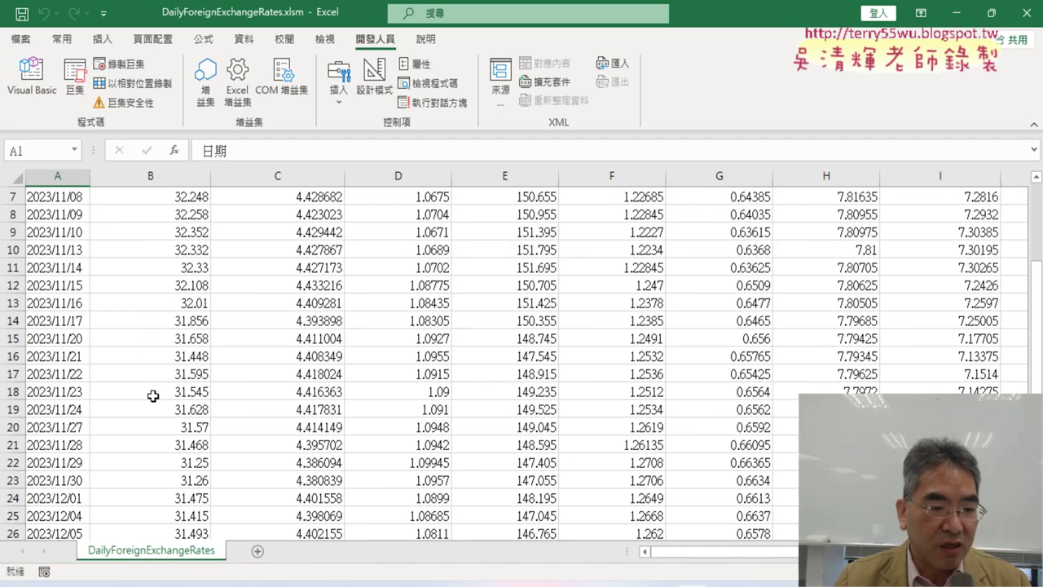
pyautogui.scroll(-2, 167, 468)
# Step: Select A1:B27, start and cancel a macro recording, and browse the Line chart options
pyautogui.keyDown('shift'); pyautogui.click(175, 448); pyautogui.keyUp('shift')
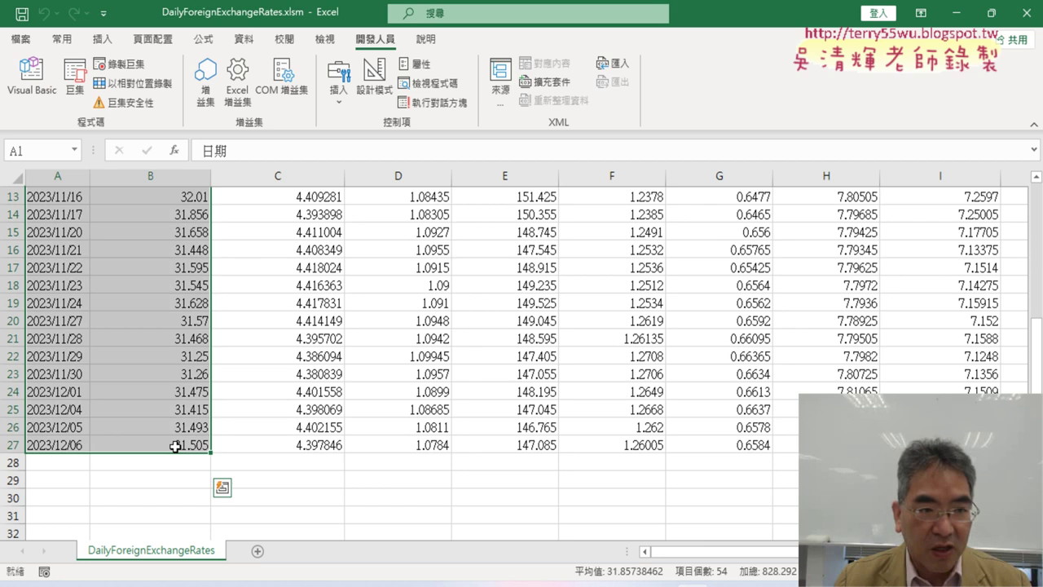
pyautogui.click(139, 68)
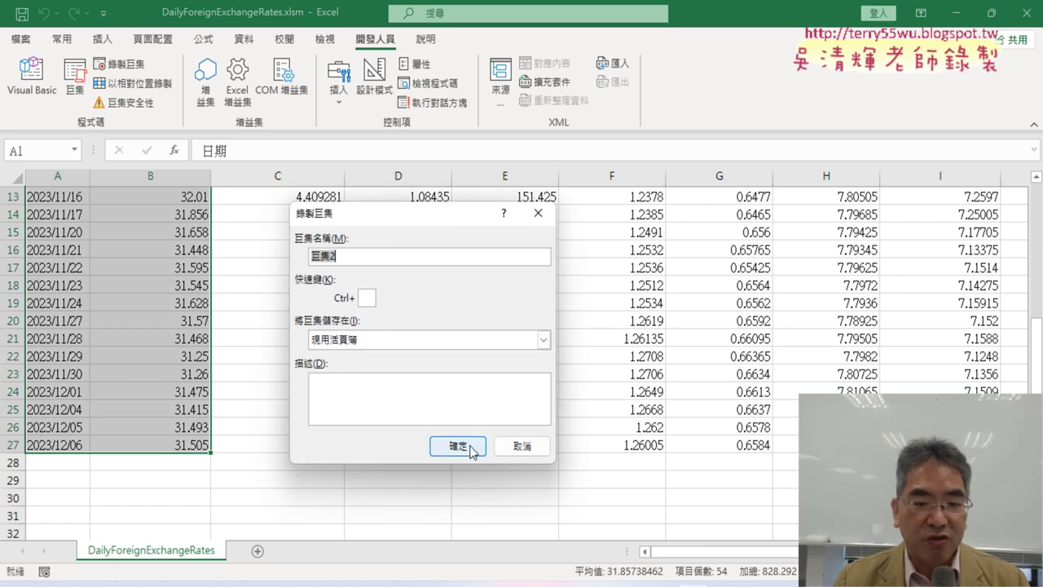
pyautogui.click(532, 451)
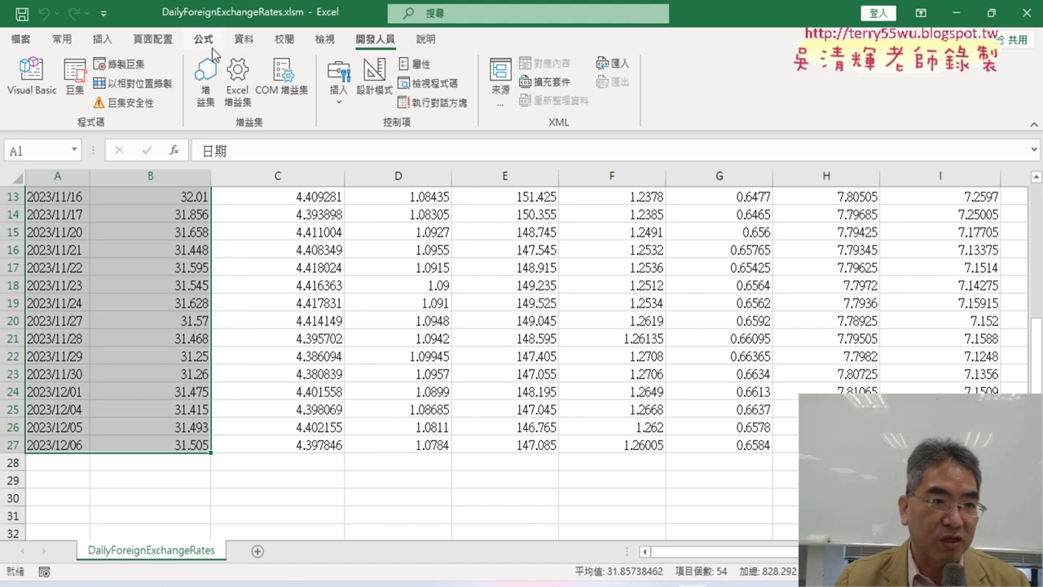
pyautogui.click(100, 42)
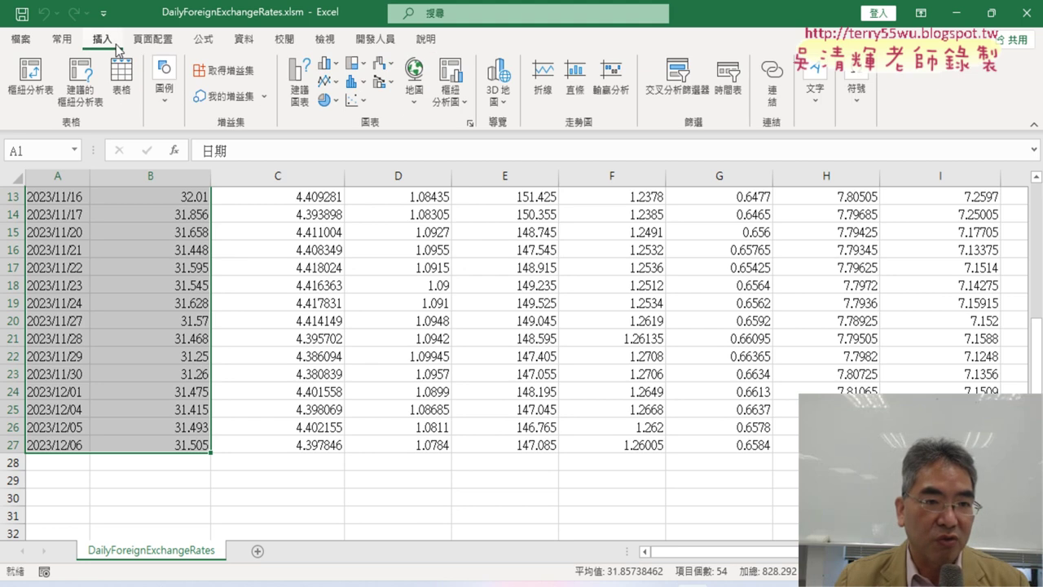
pyautogui.click(336, 84)
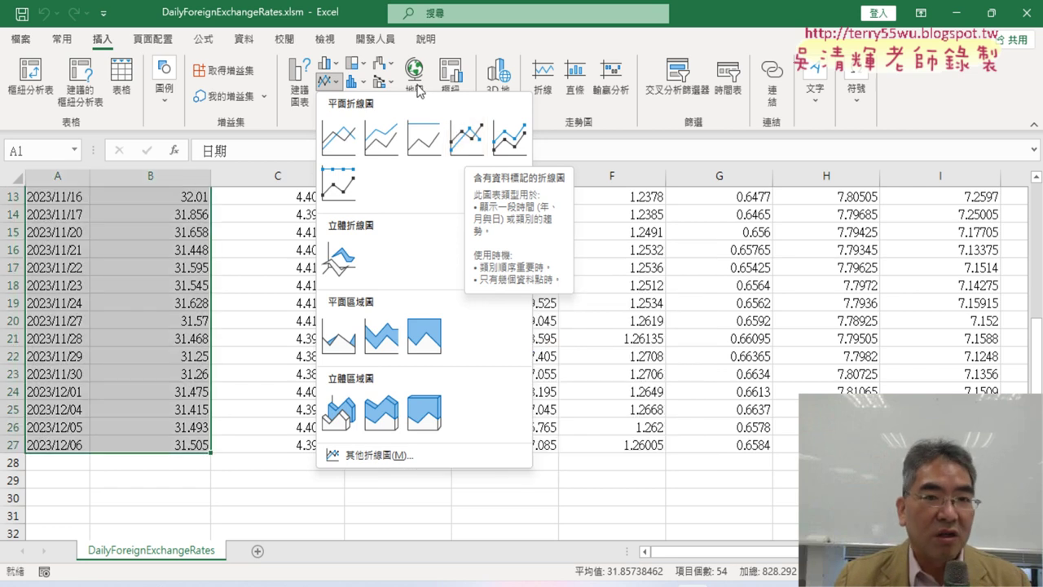
pyautogui.click(375, 38)
# Step: Choose 美元折線圖 in the Macros list to edit it
pyautogui.click(74, 77)
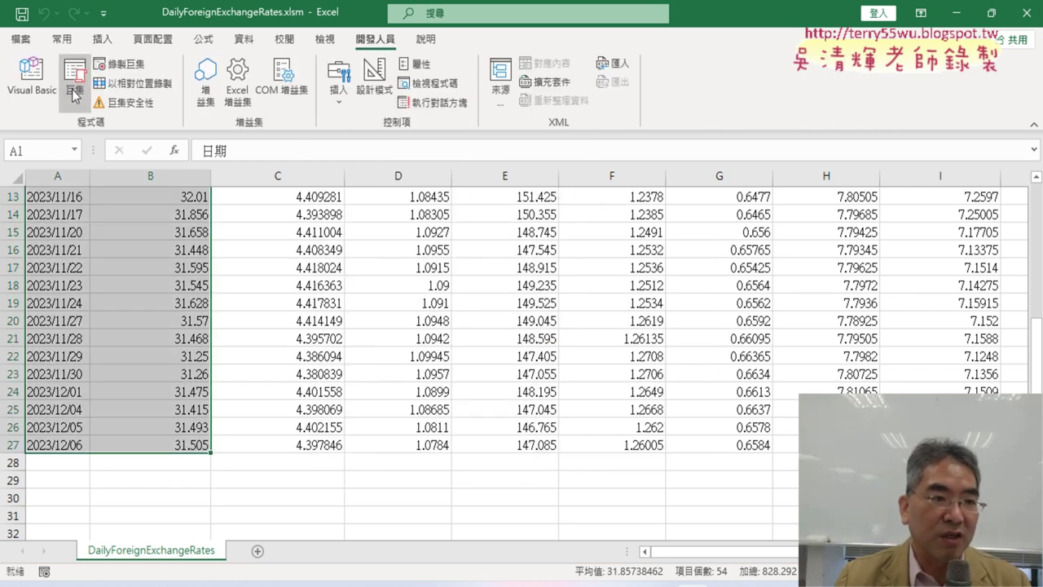
pyautogui.click(298, 250)
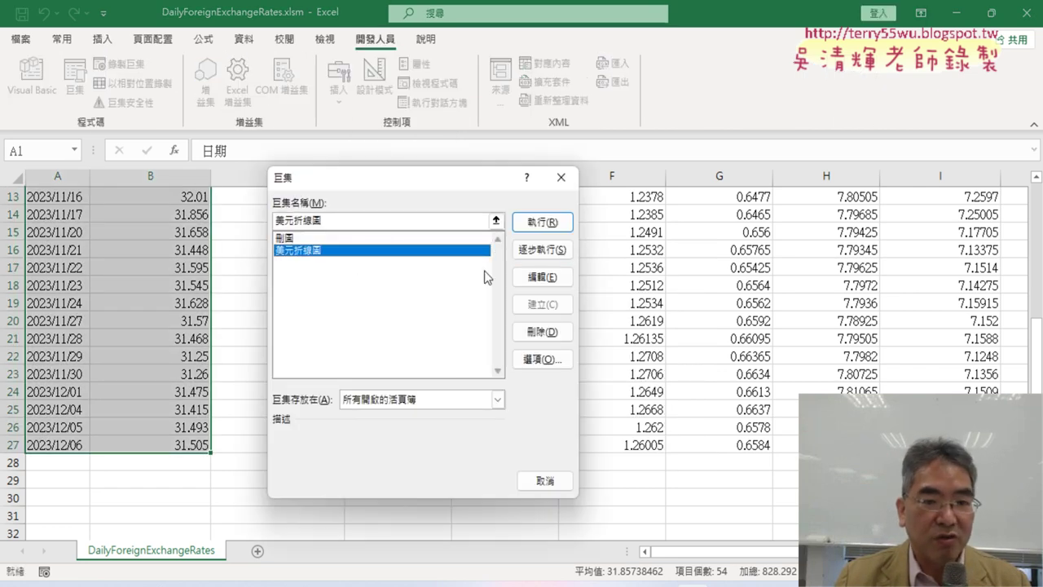
pyautogui.click(541, 277)
# Step: Move the code editor up and widen it to show the full AddChart2 line with M1 Left/Top arguments
pyautogui.moveTo(493, 417); pyautogui.dragTo(417, 52)
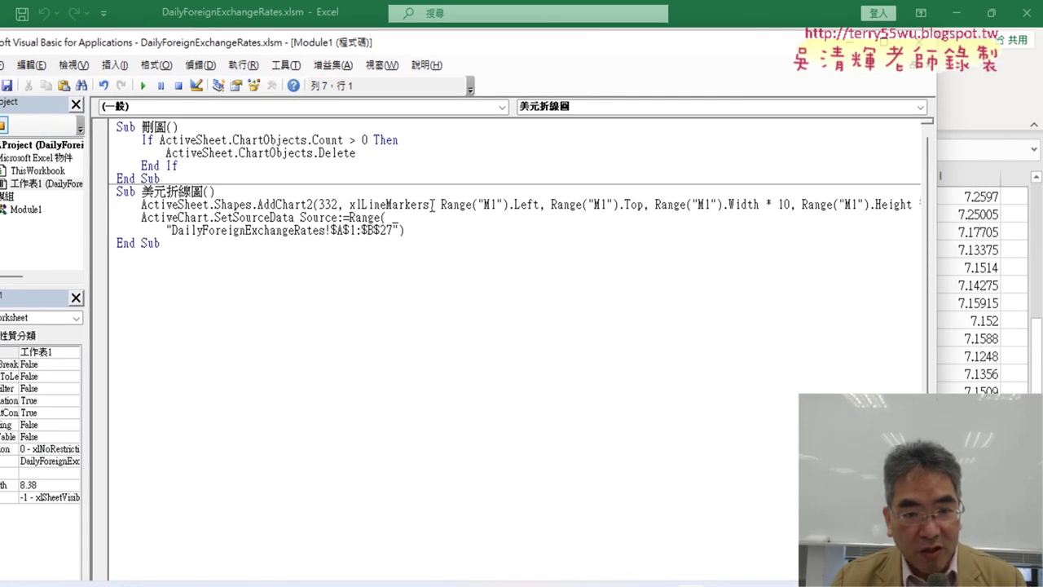
pyautogui.moveTo(432, 206); pyautogui.dragTo(637, 205)
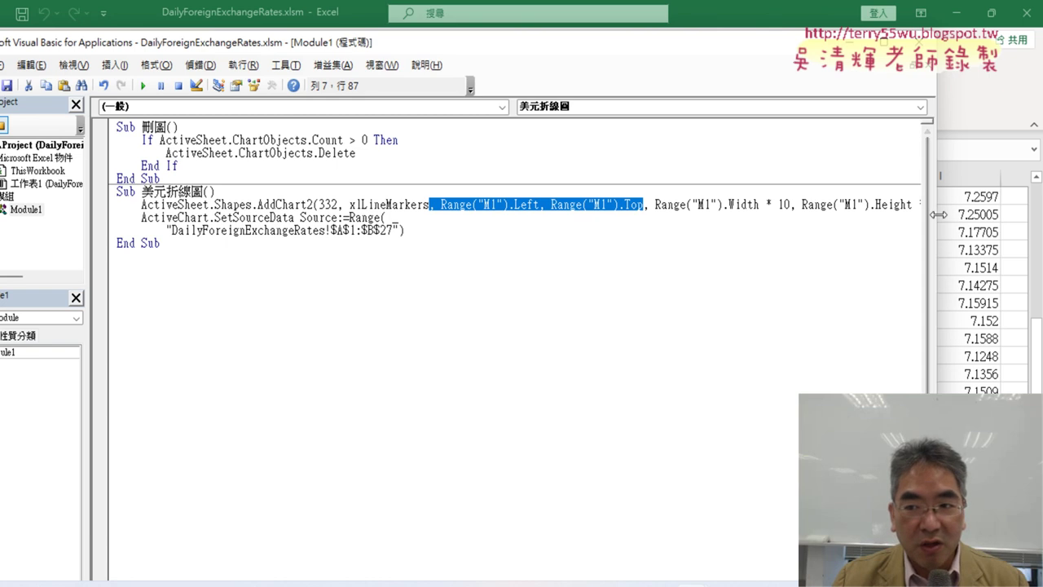
pyautogui.moveTo(934, 215); pyautogui.dragTo(989, 215)
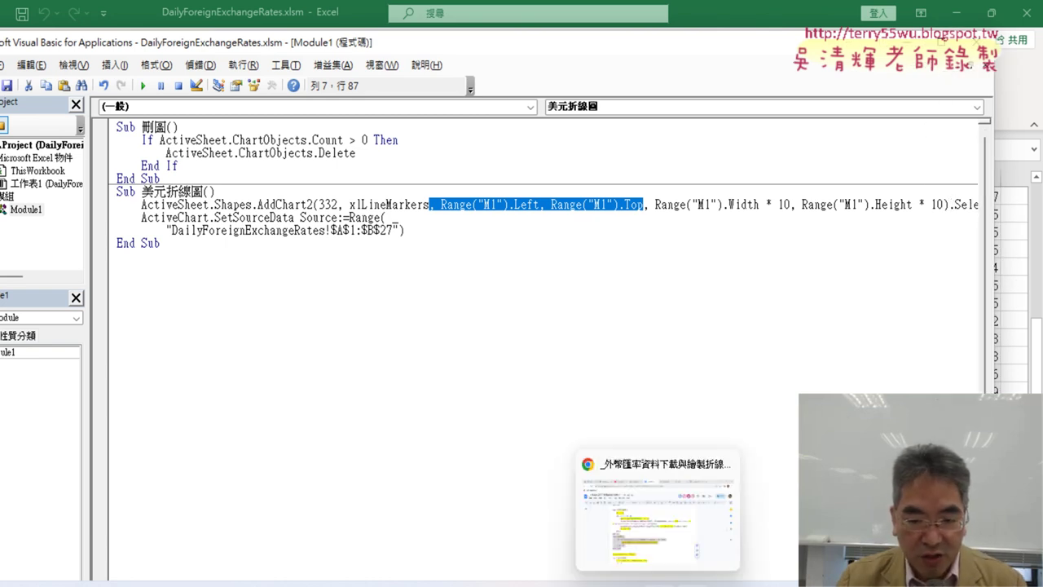
# Step: Switch to the Google Doc handout, scroll up to Sub 美元折線圖, and highlight its Range("M1") arguments
pyautogui.click(652, 530)
pyautogui.scroll(3, 578, 398)
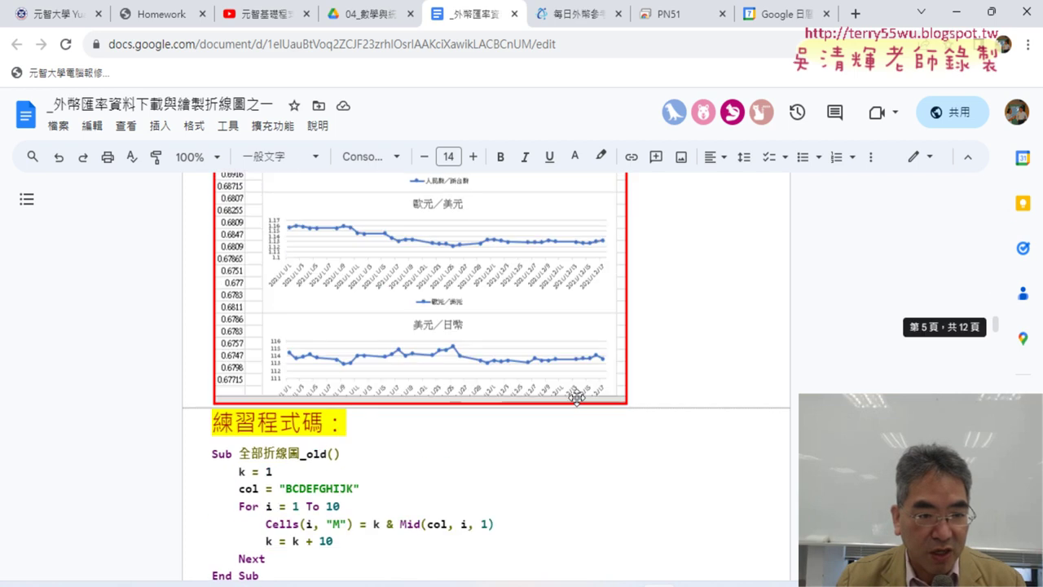
pyautogui.scroll(5, 577, 398)
pyautogui.scroll(5, 578, 398)
pyautogui.scroll(3, 578, 398)
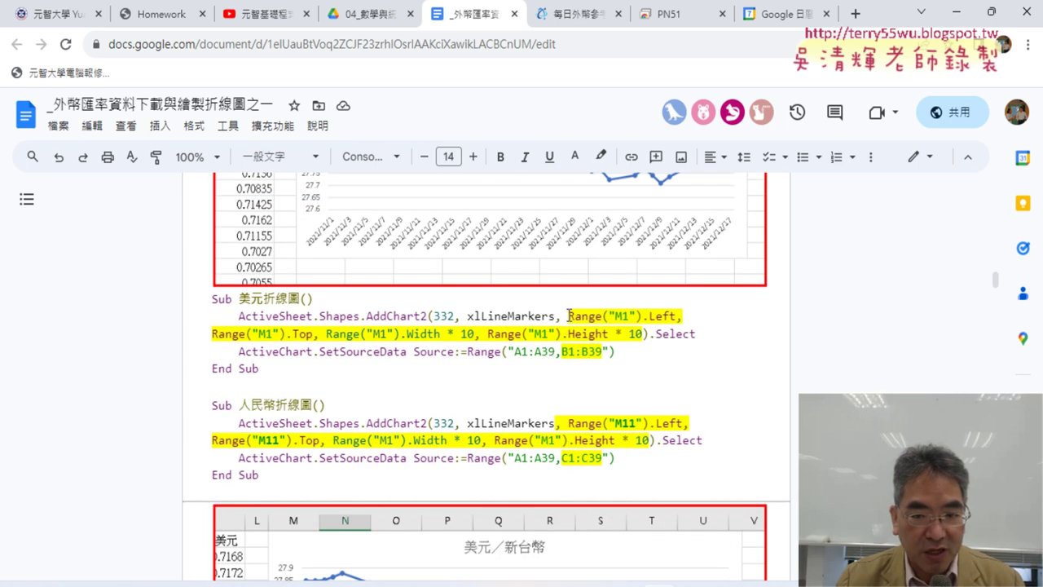
pyautogui.moveTo(569, 316)
pyautogui.mouseDown()
pyautogui.moveTo(685, 315)
pyautogui.moveTo(319, 333)
pyautogui.moveTo(641, 333)
pyautogui.mouseUp()
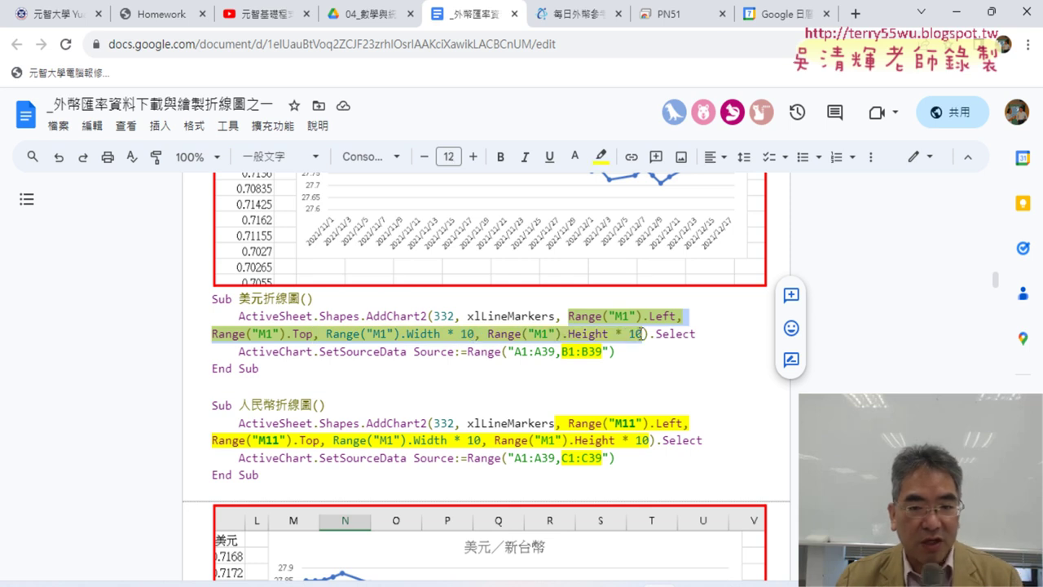